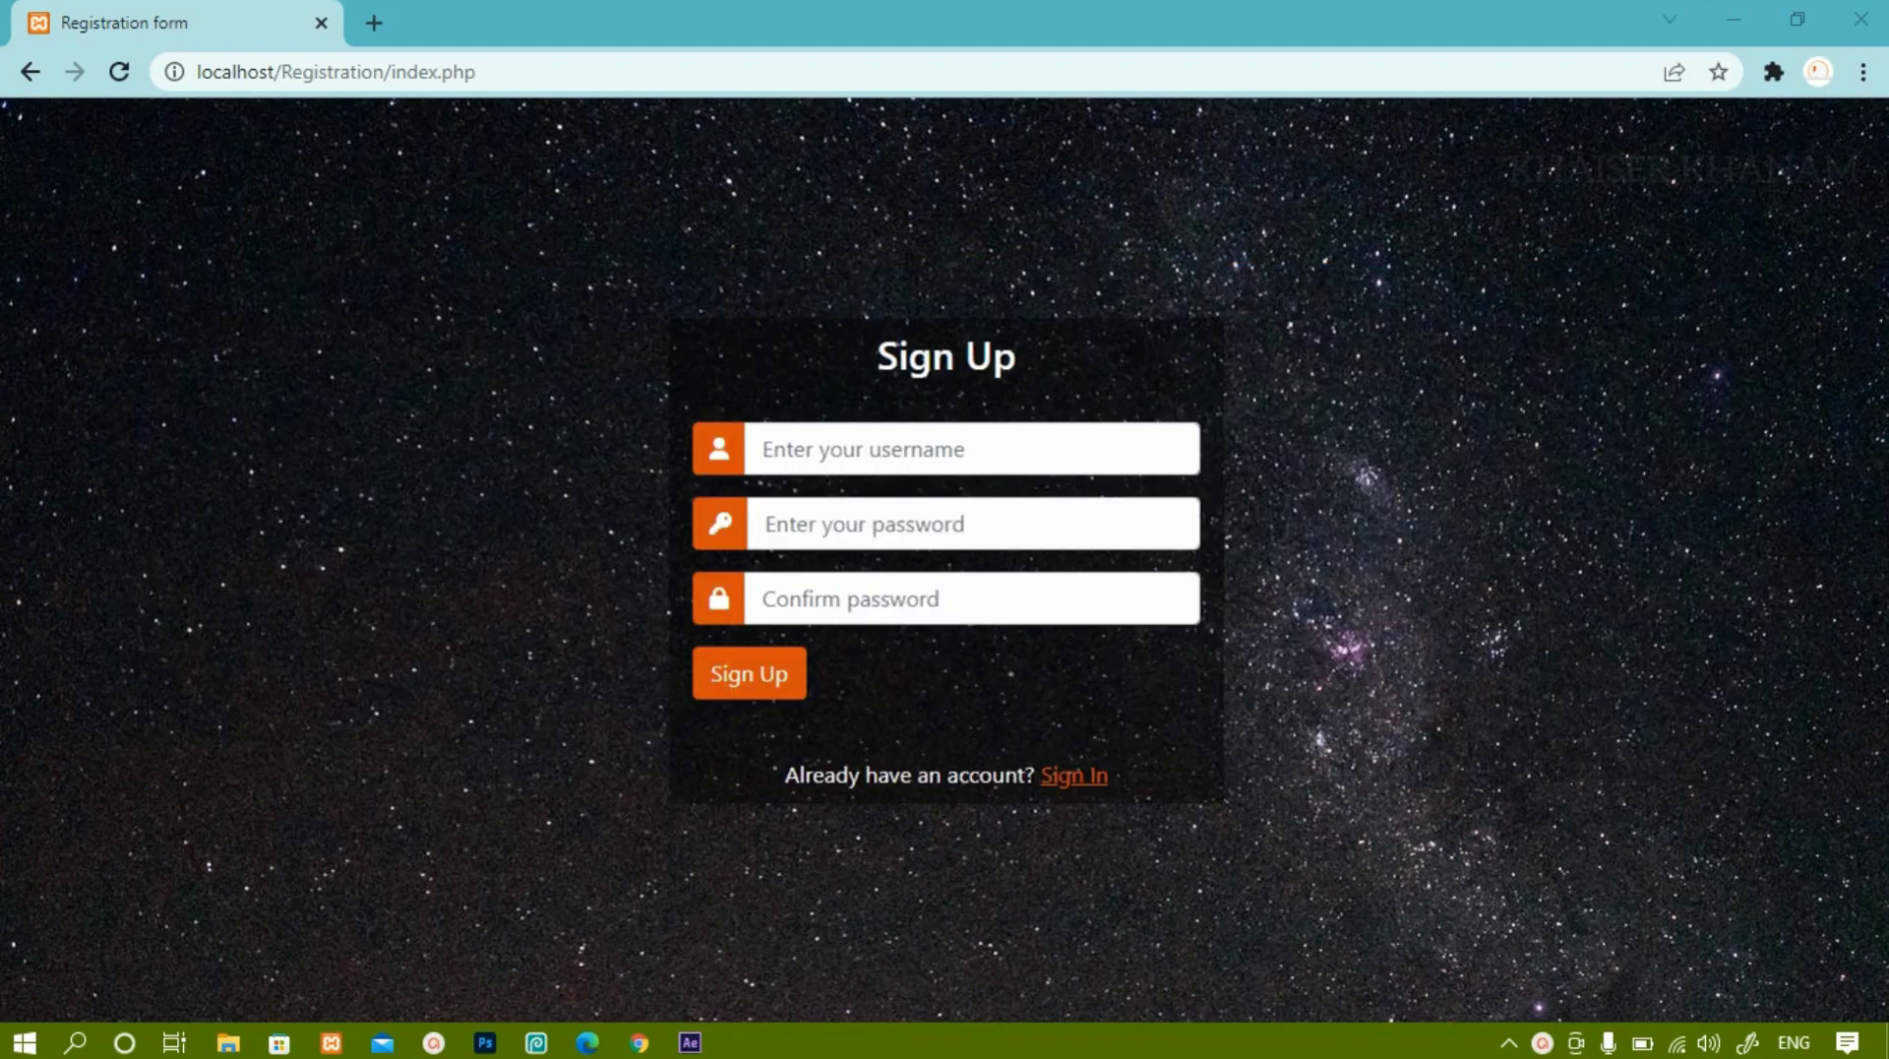
Try submitting the empty Sign Up form, then enter the new username.
key("Return")
left_click(866, 449)
type("S")
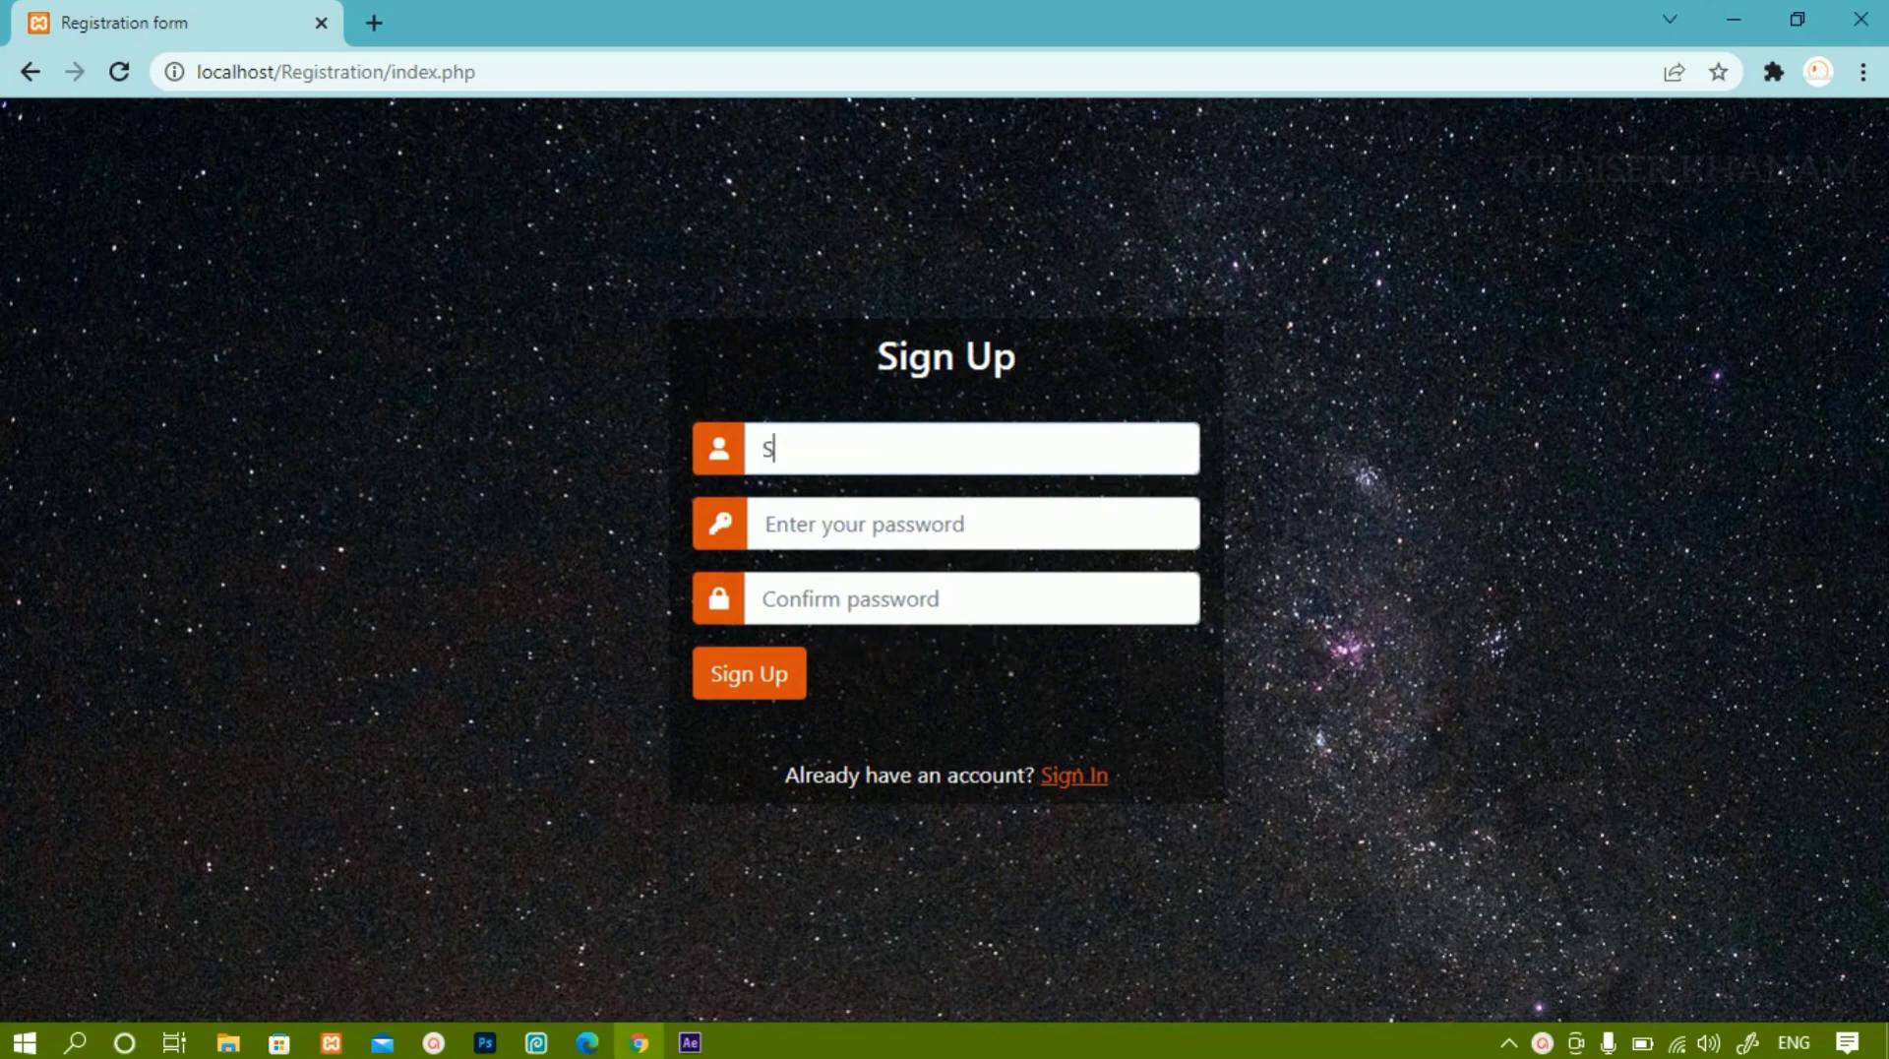
type("uresh")
Enter a password and matching confirmation, then submit the registration.
left_click(767, 524)
type("1234")
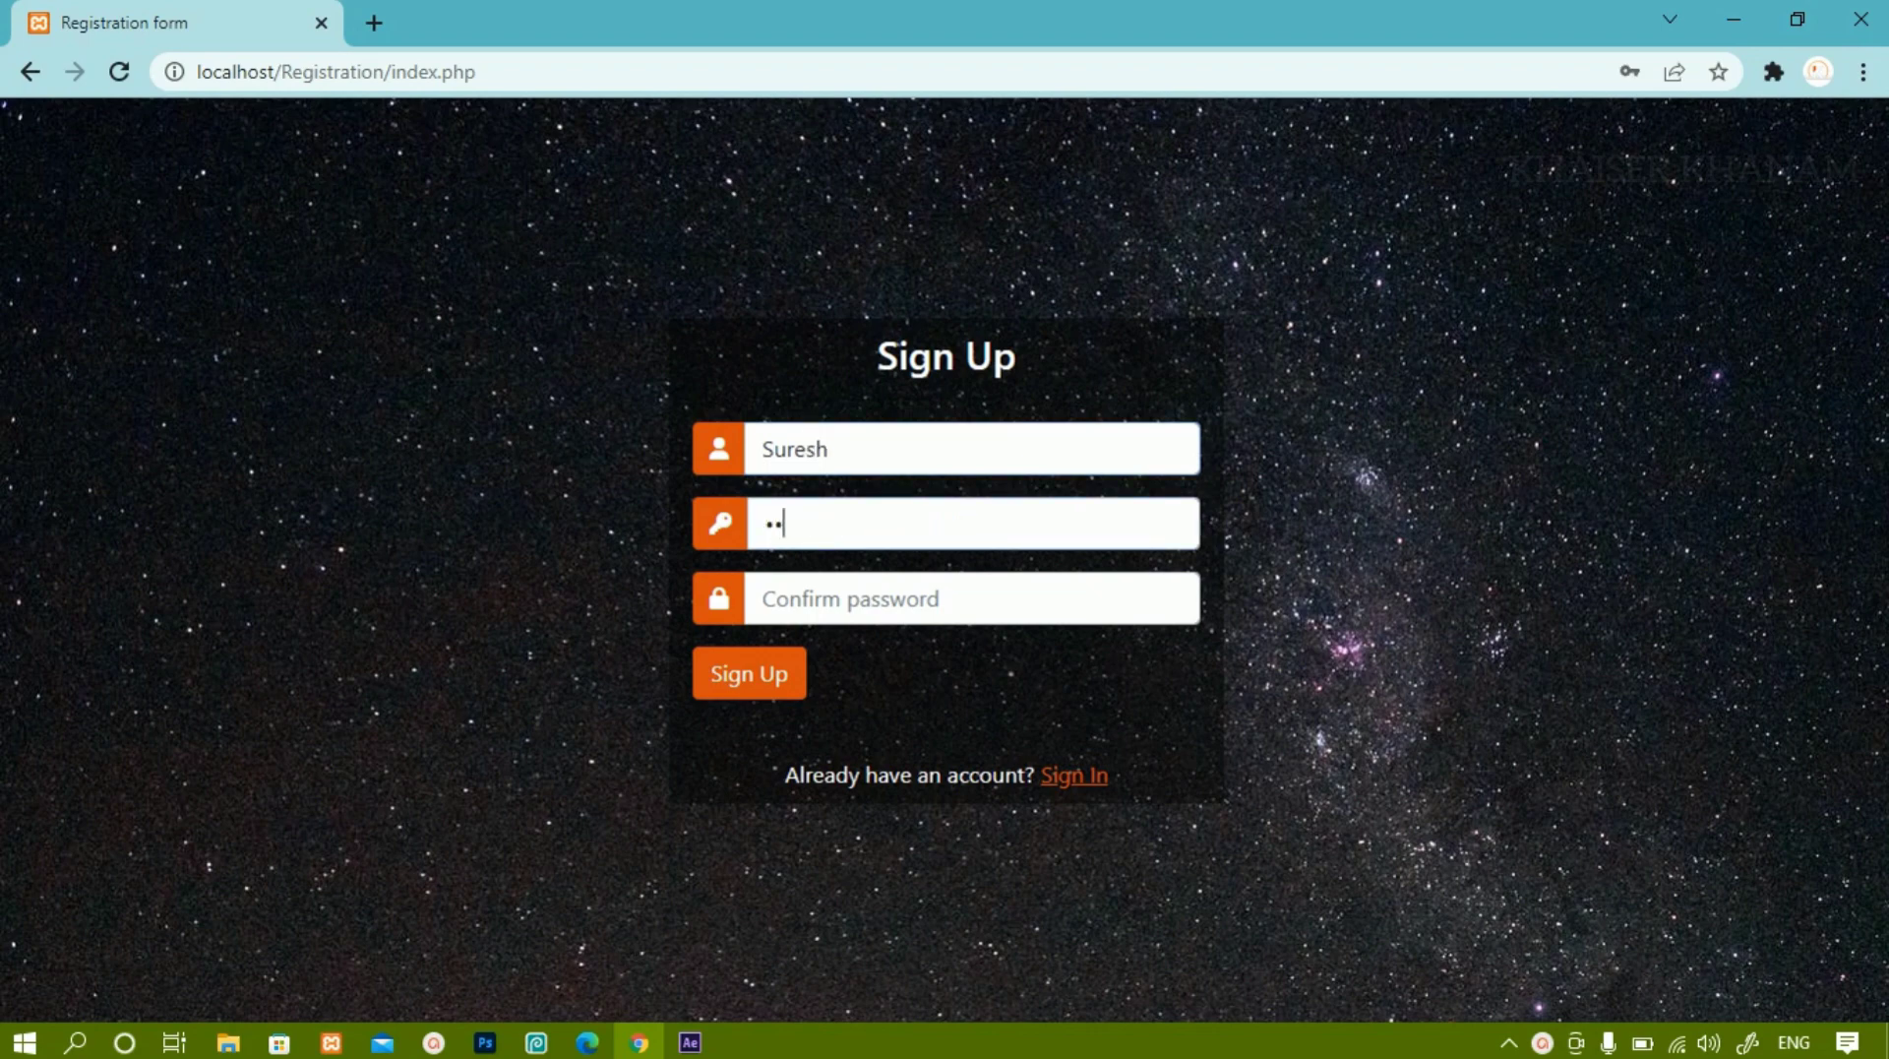
key("Tab")
type("1234")
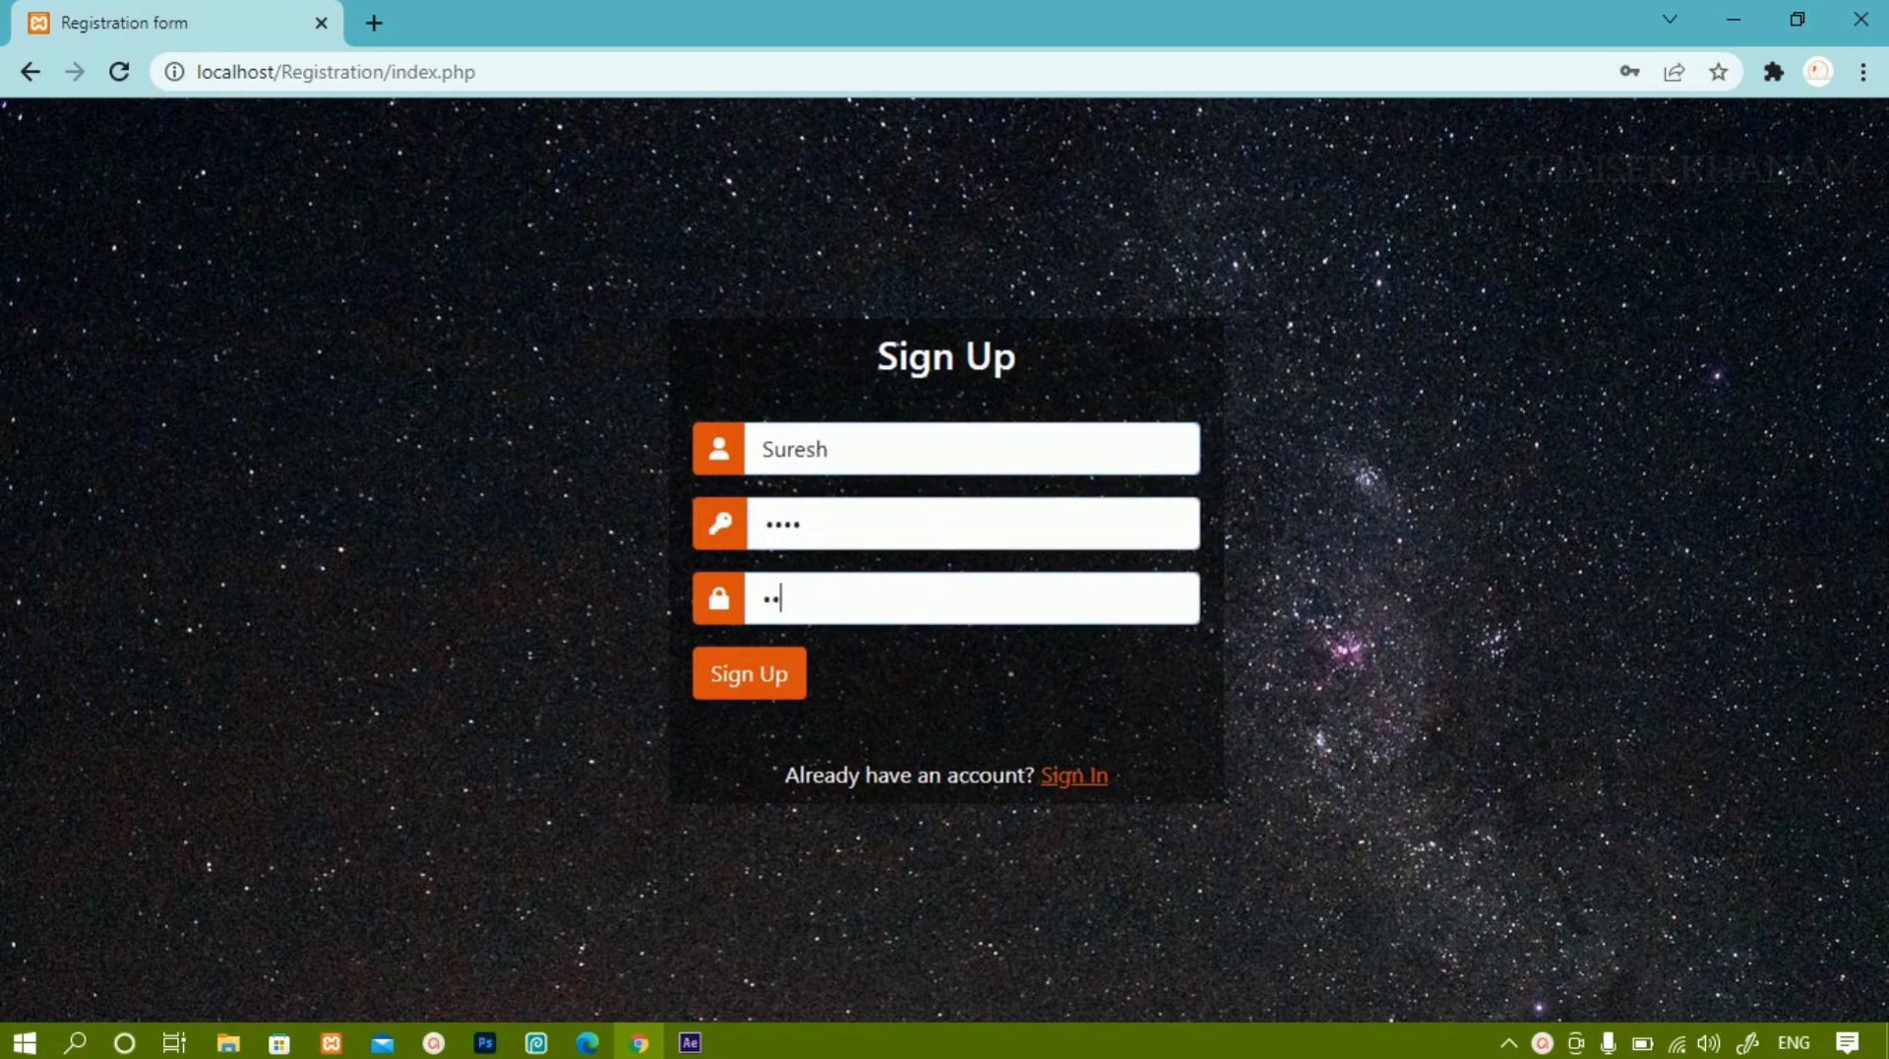
key("Tab")
key("Return")
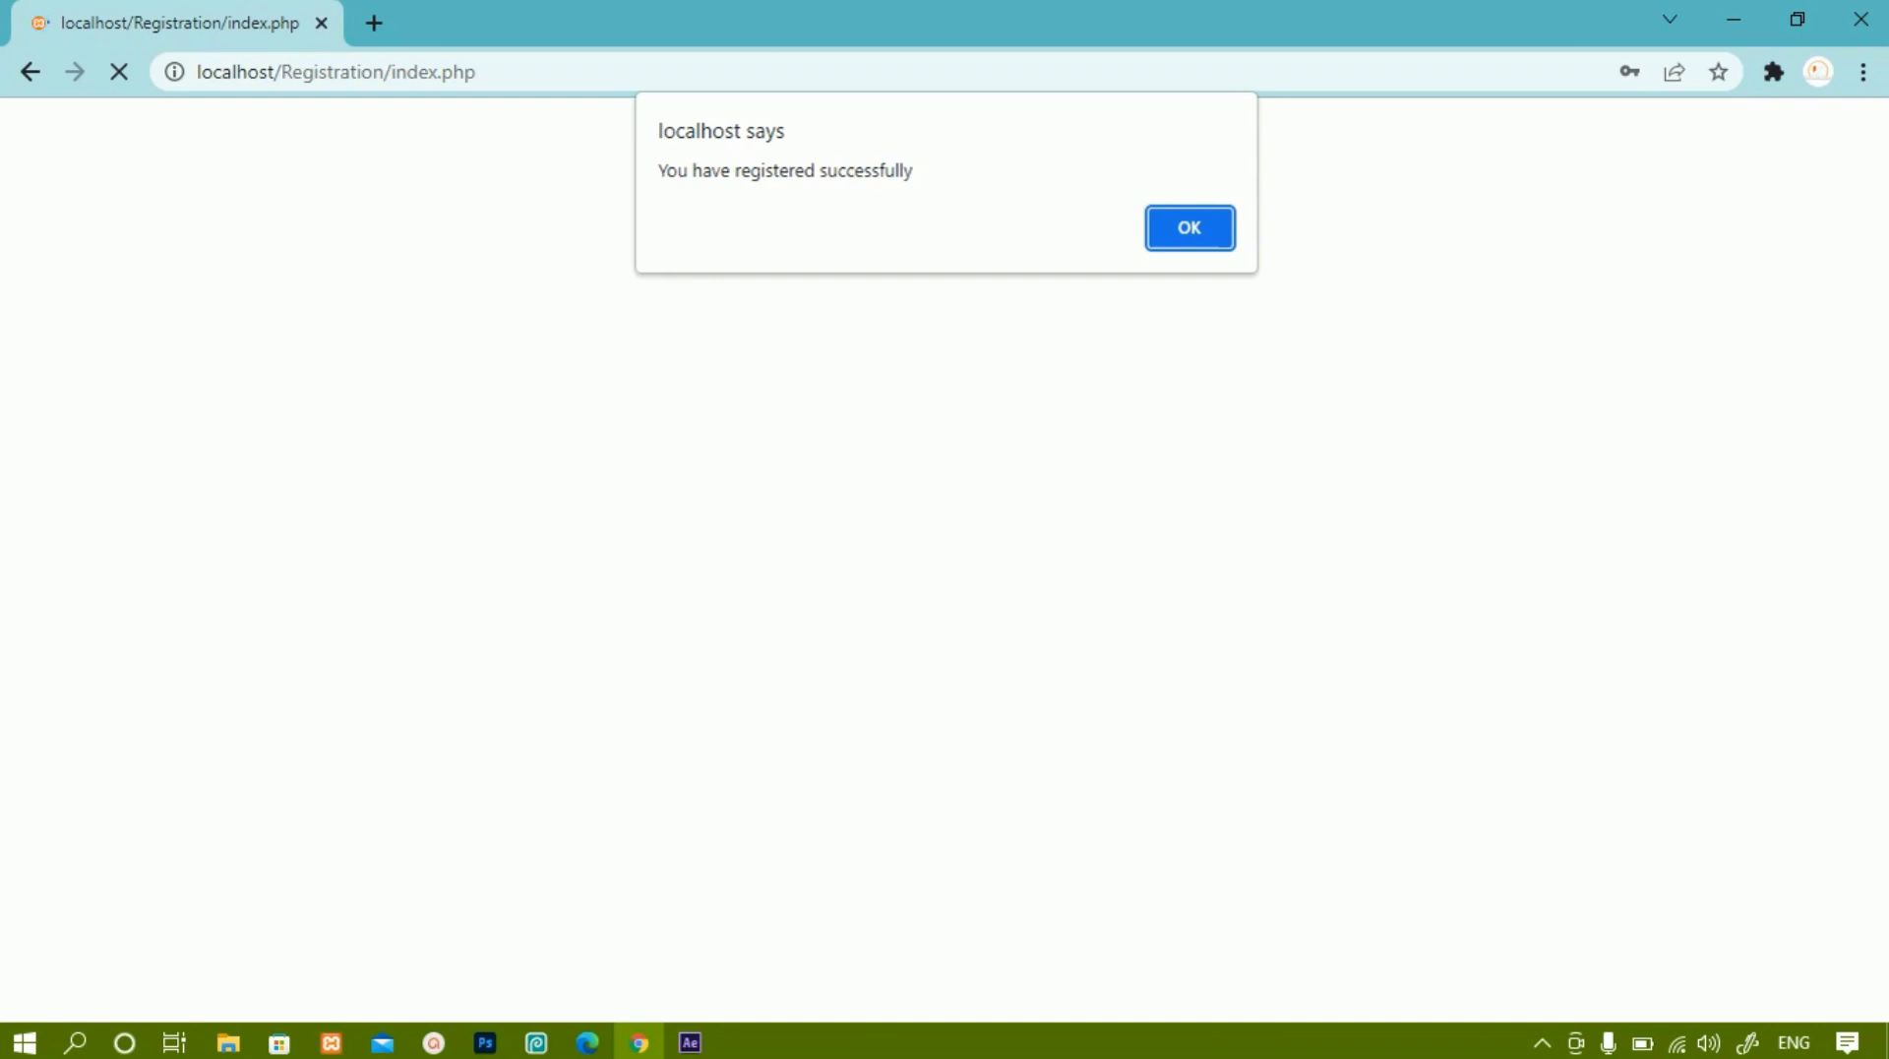
Sign in with the new username and password, dismissing the success alert and Chrome's breach warning.
key("Return")
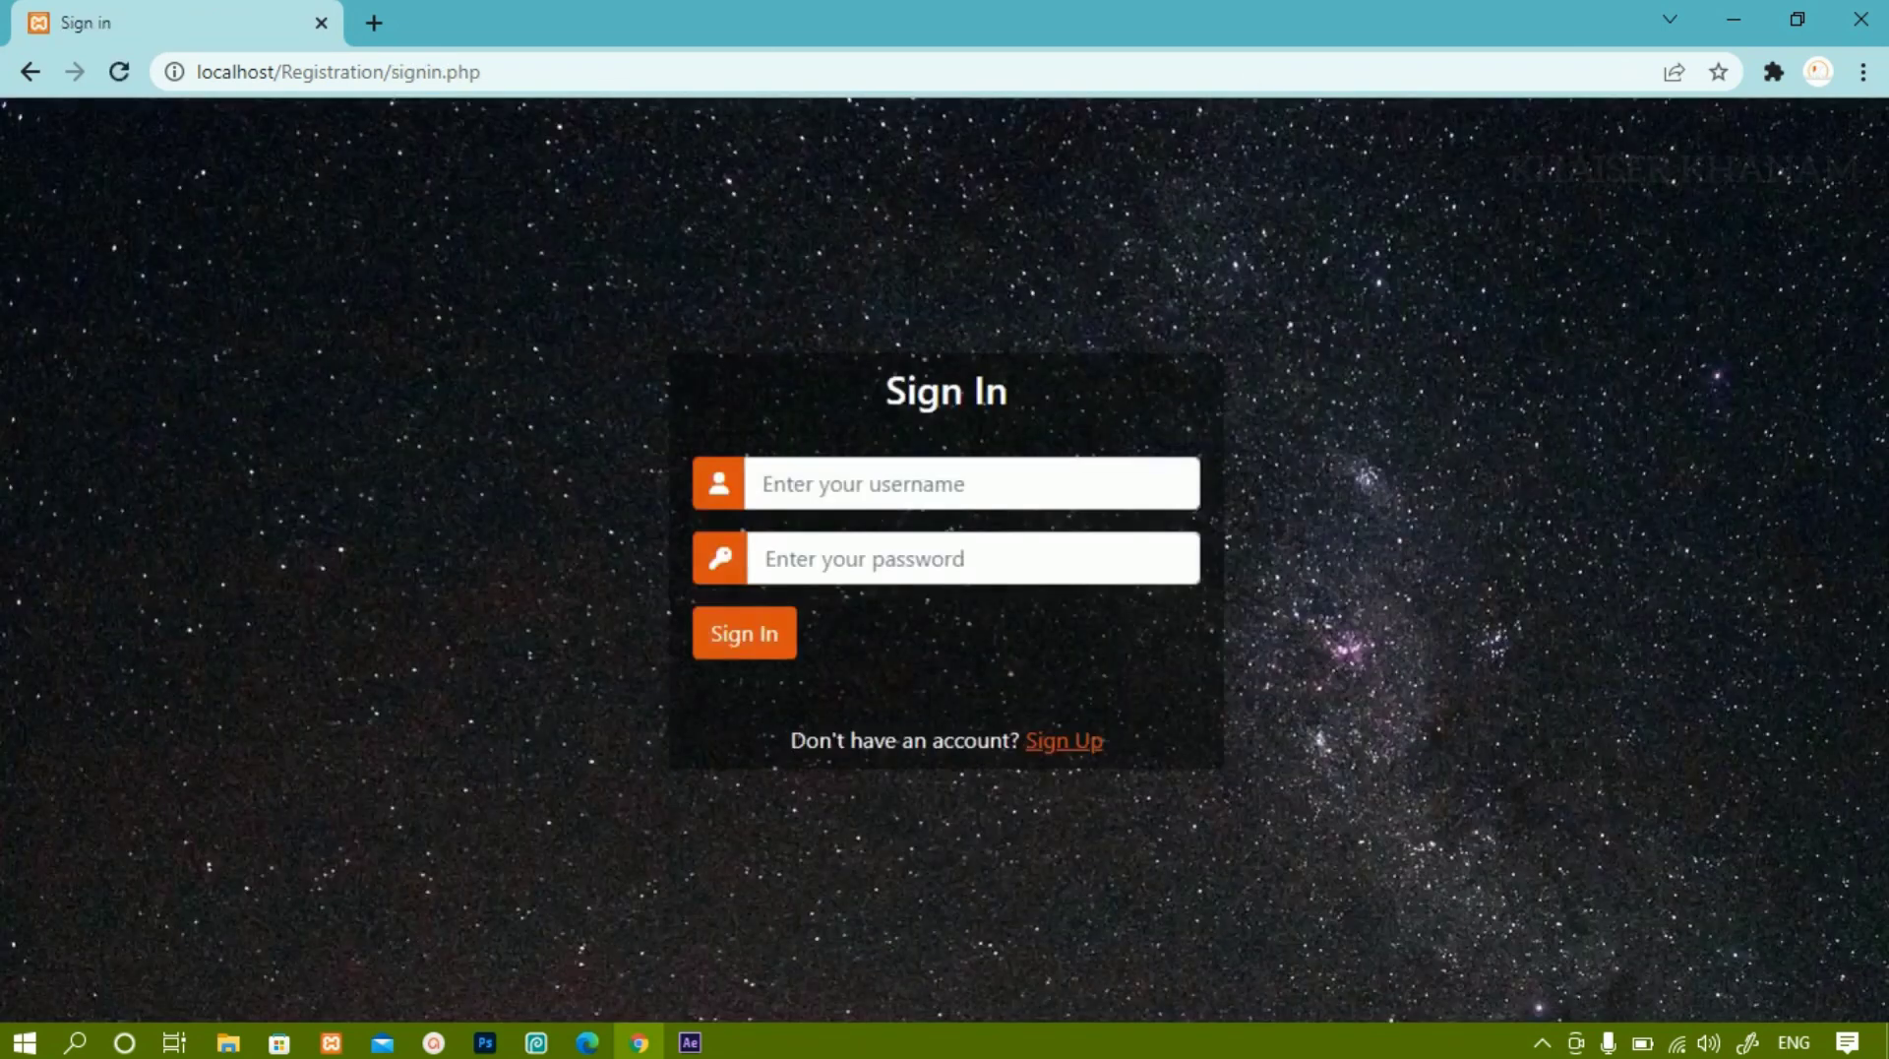
left_click_drag(482, 72, 384, 72)
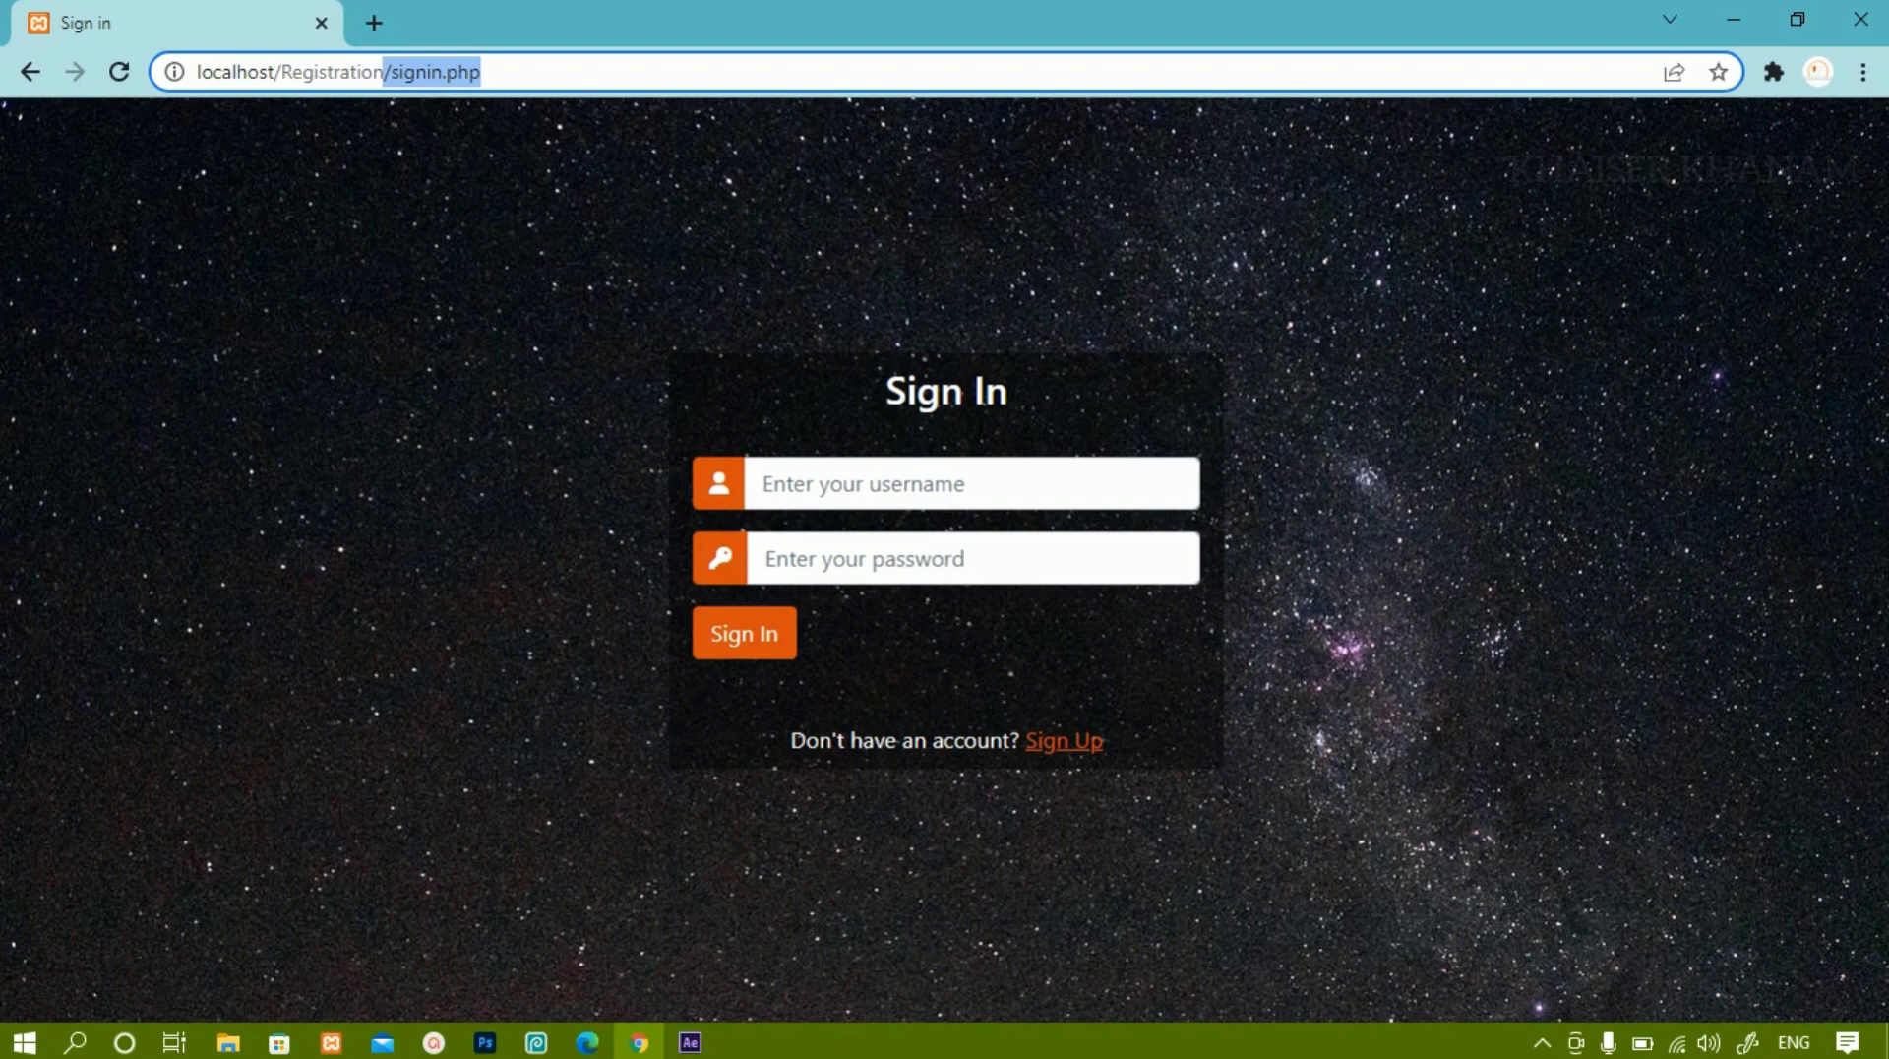
left_click(763, 483)
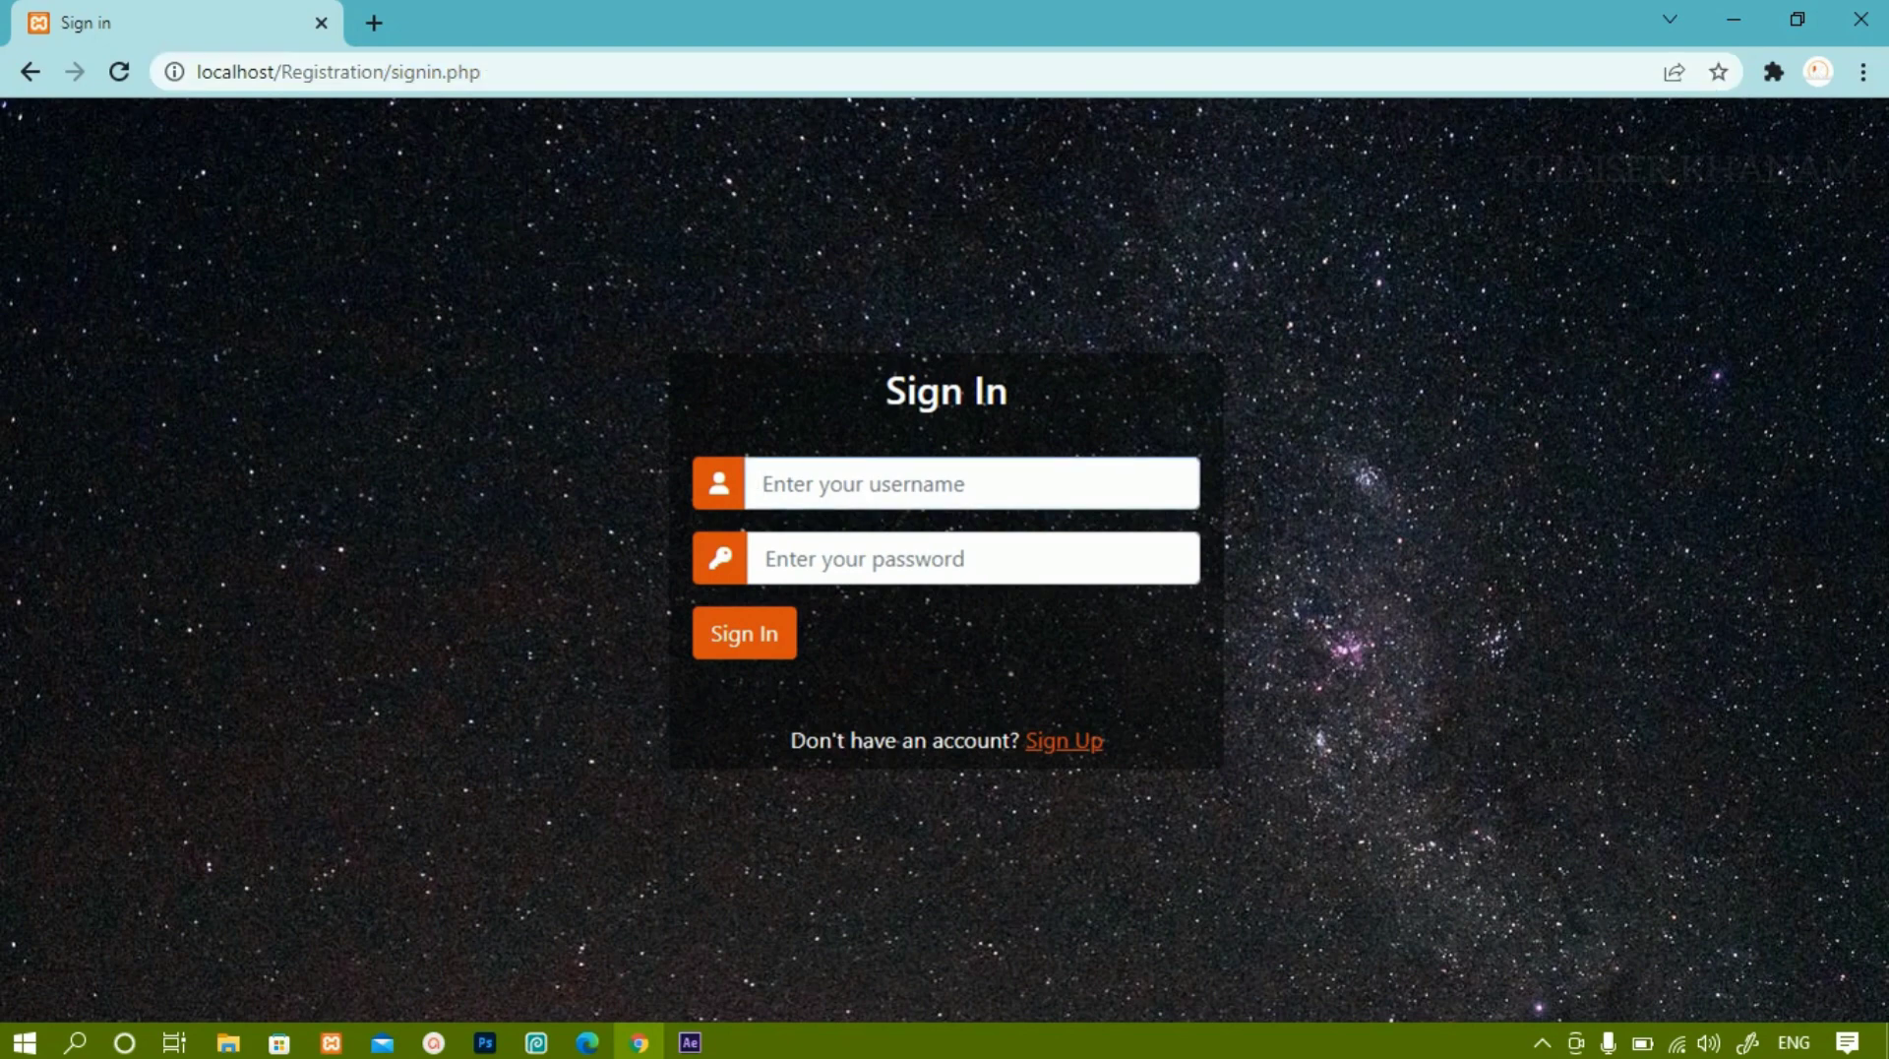
type("Suresh")
left_click(767, 558)
type("****")
key("Return")
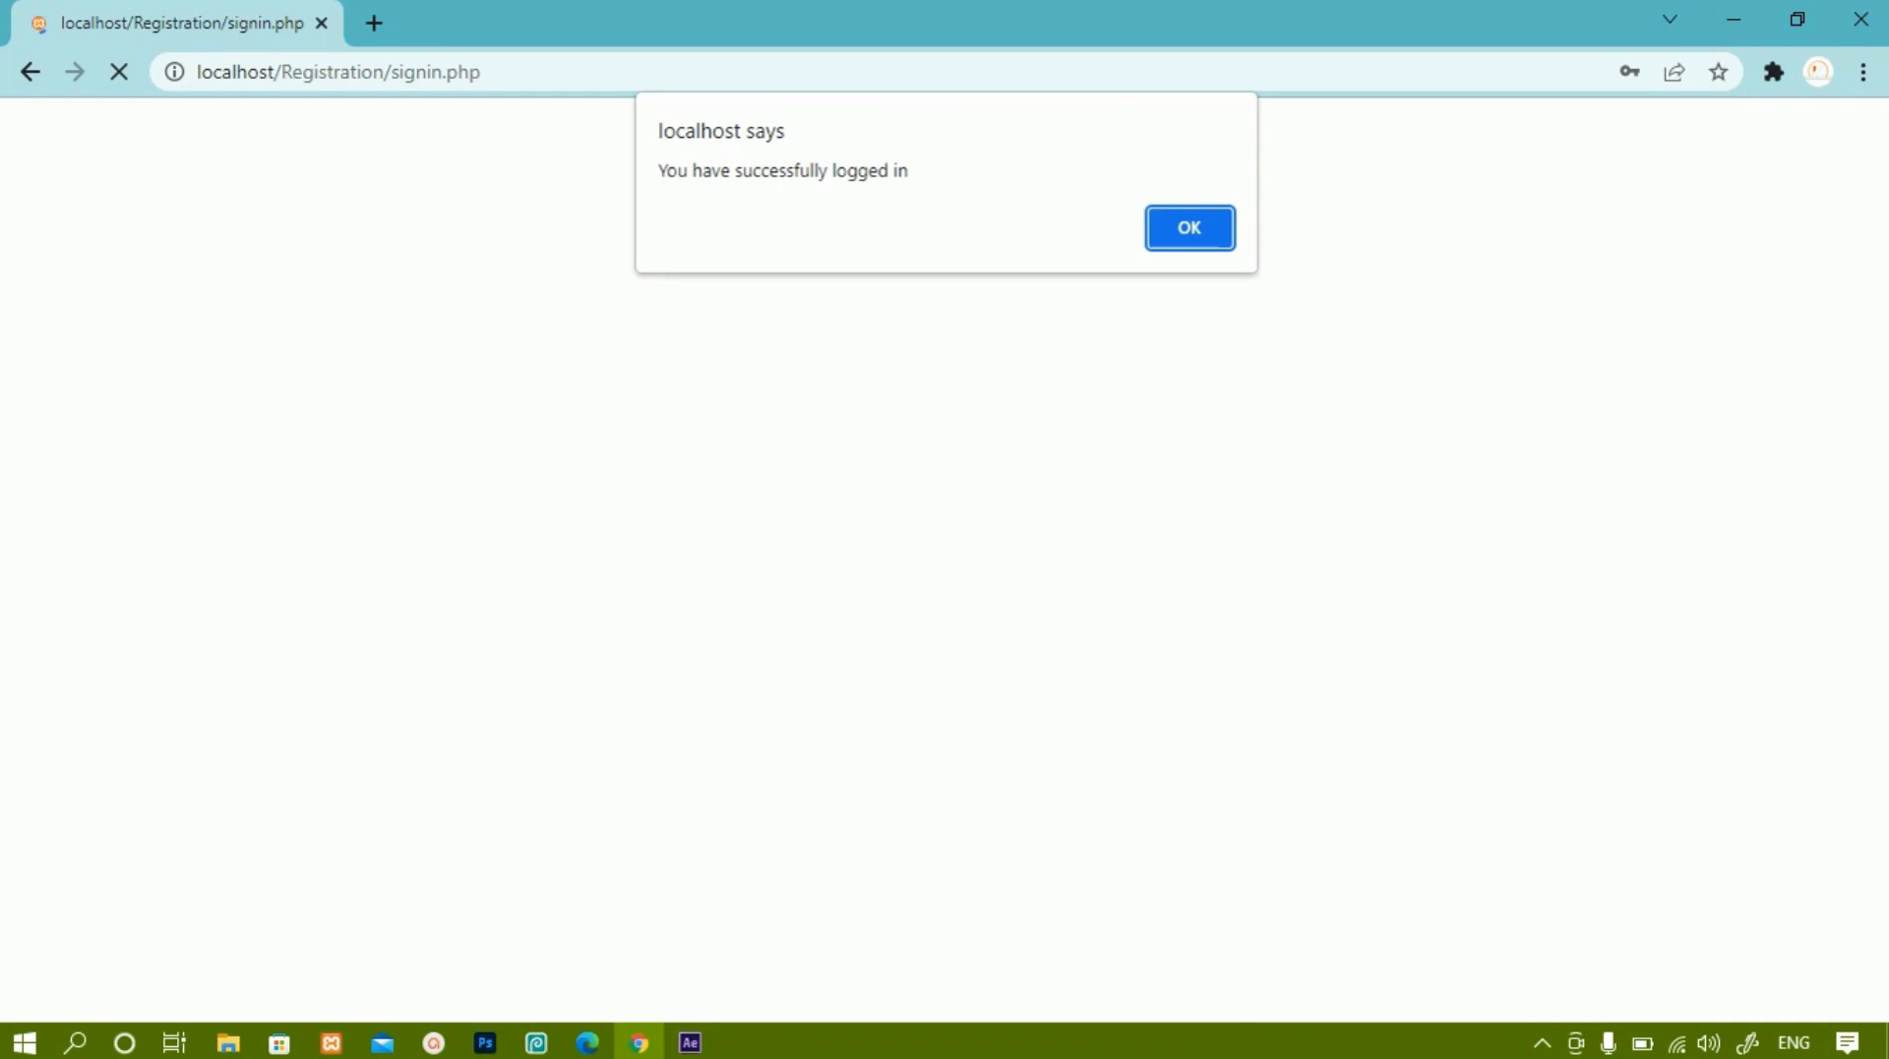
key("Return")
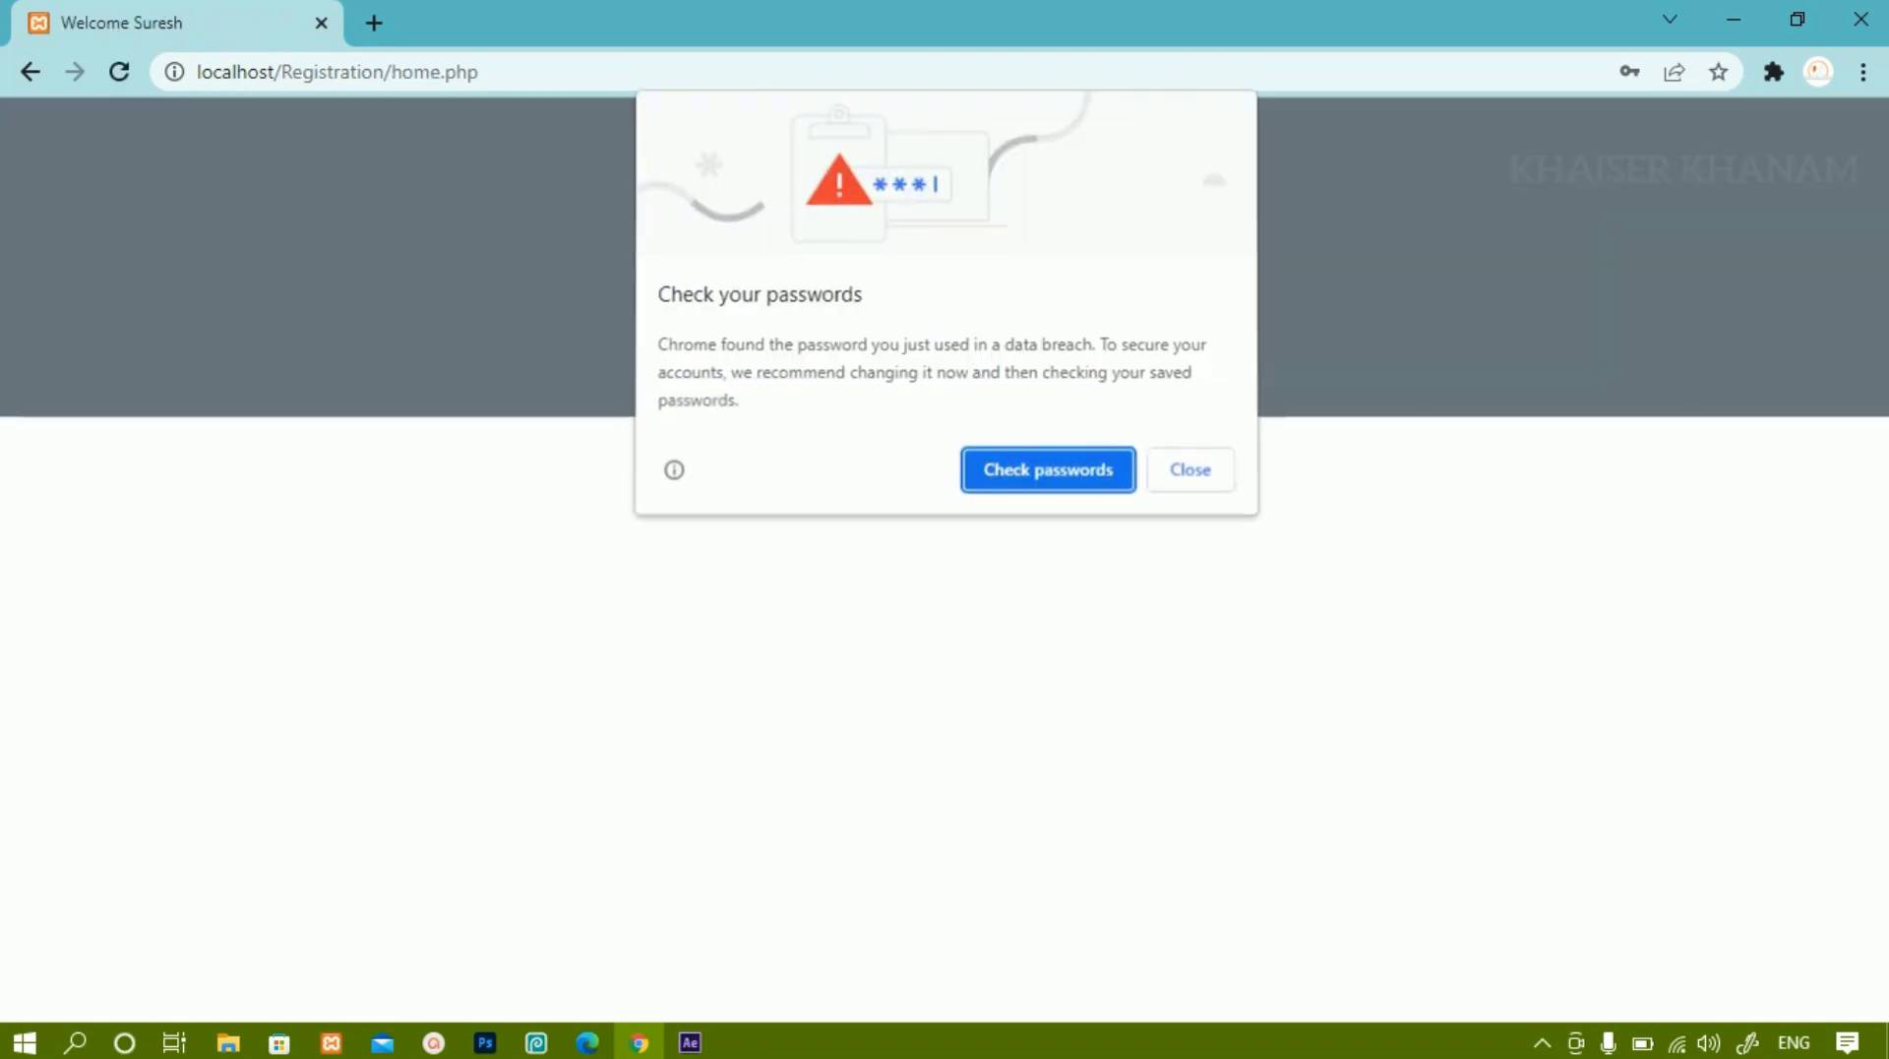
key("Escape")
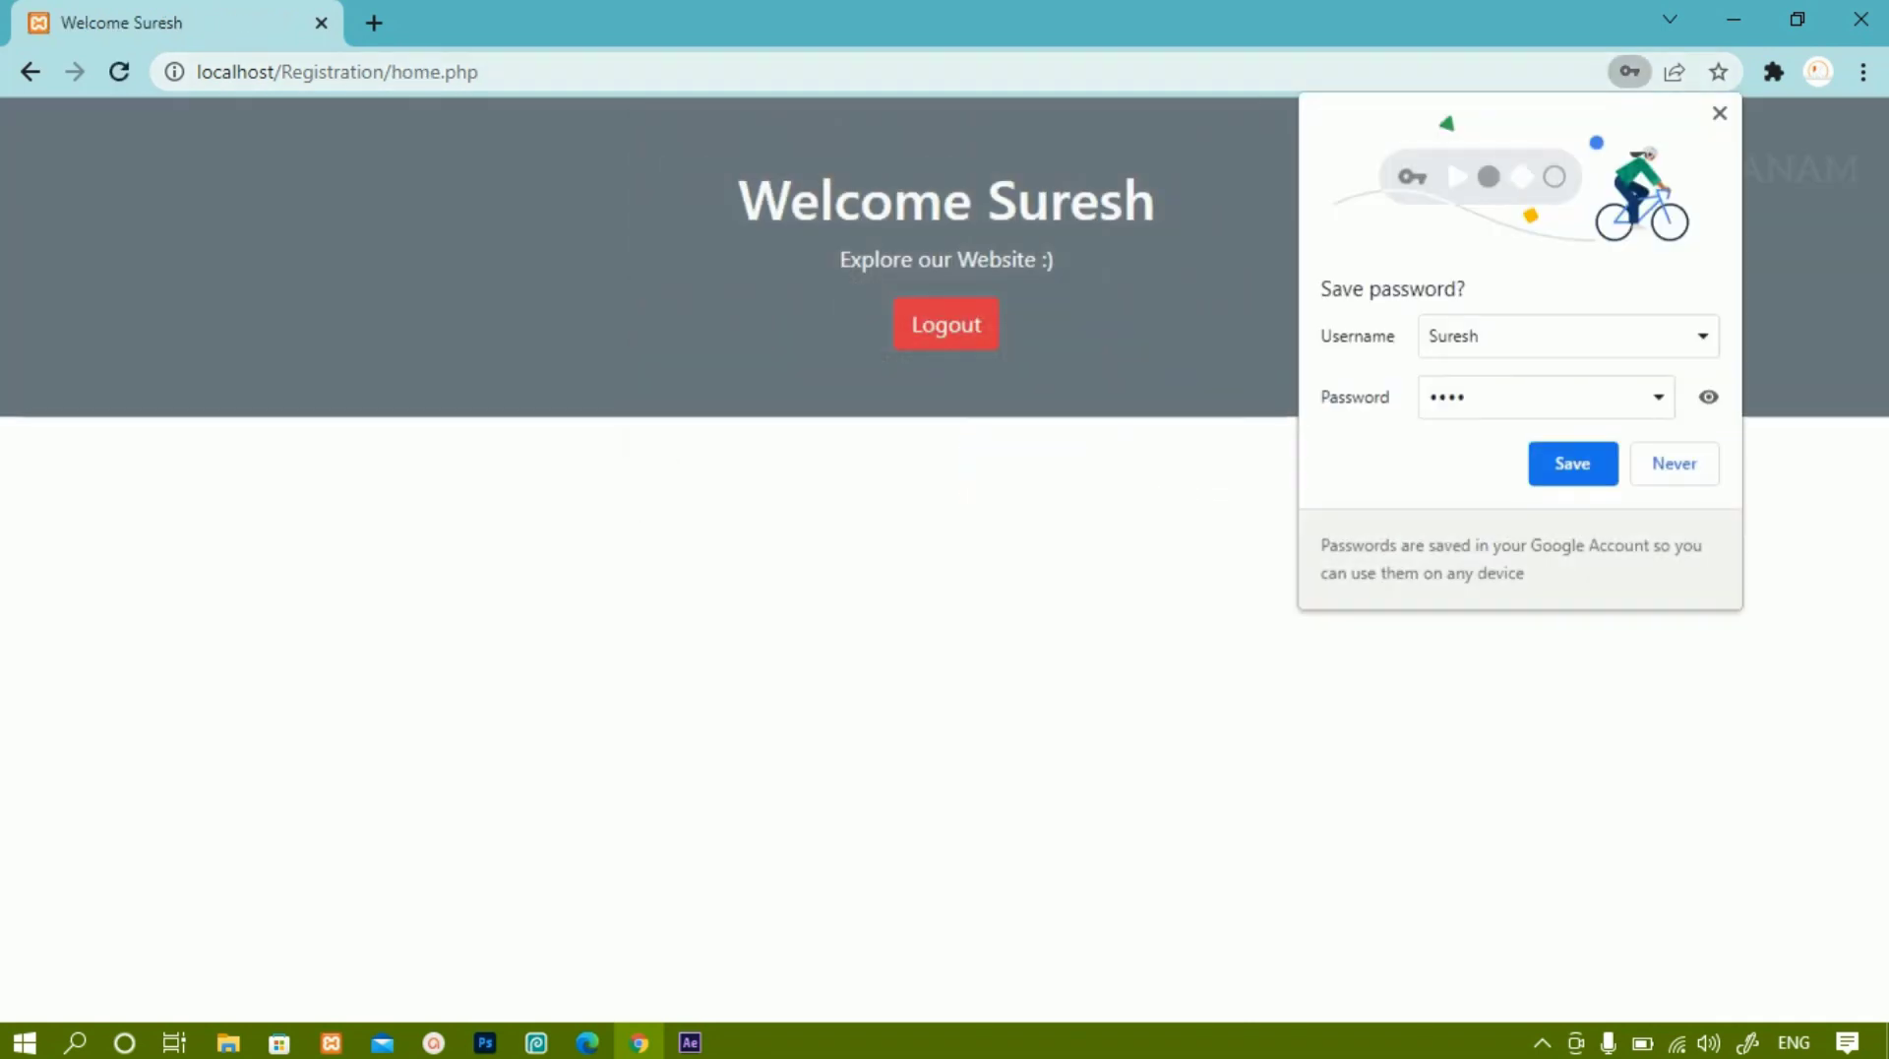
Dismiss the save-password offer, select the welcome heading, and log out.
left_click(1673, 462)
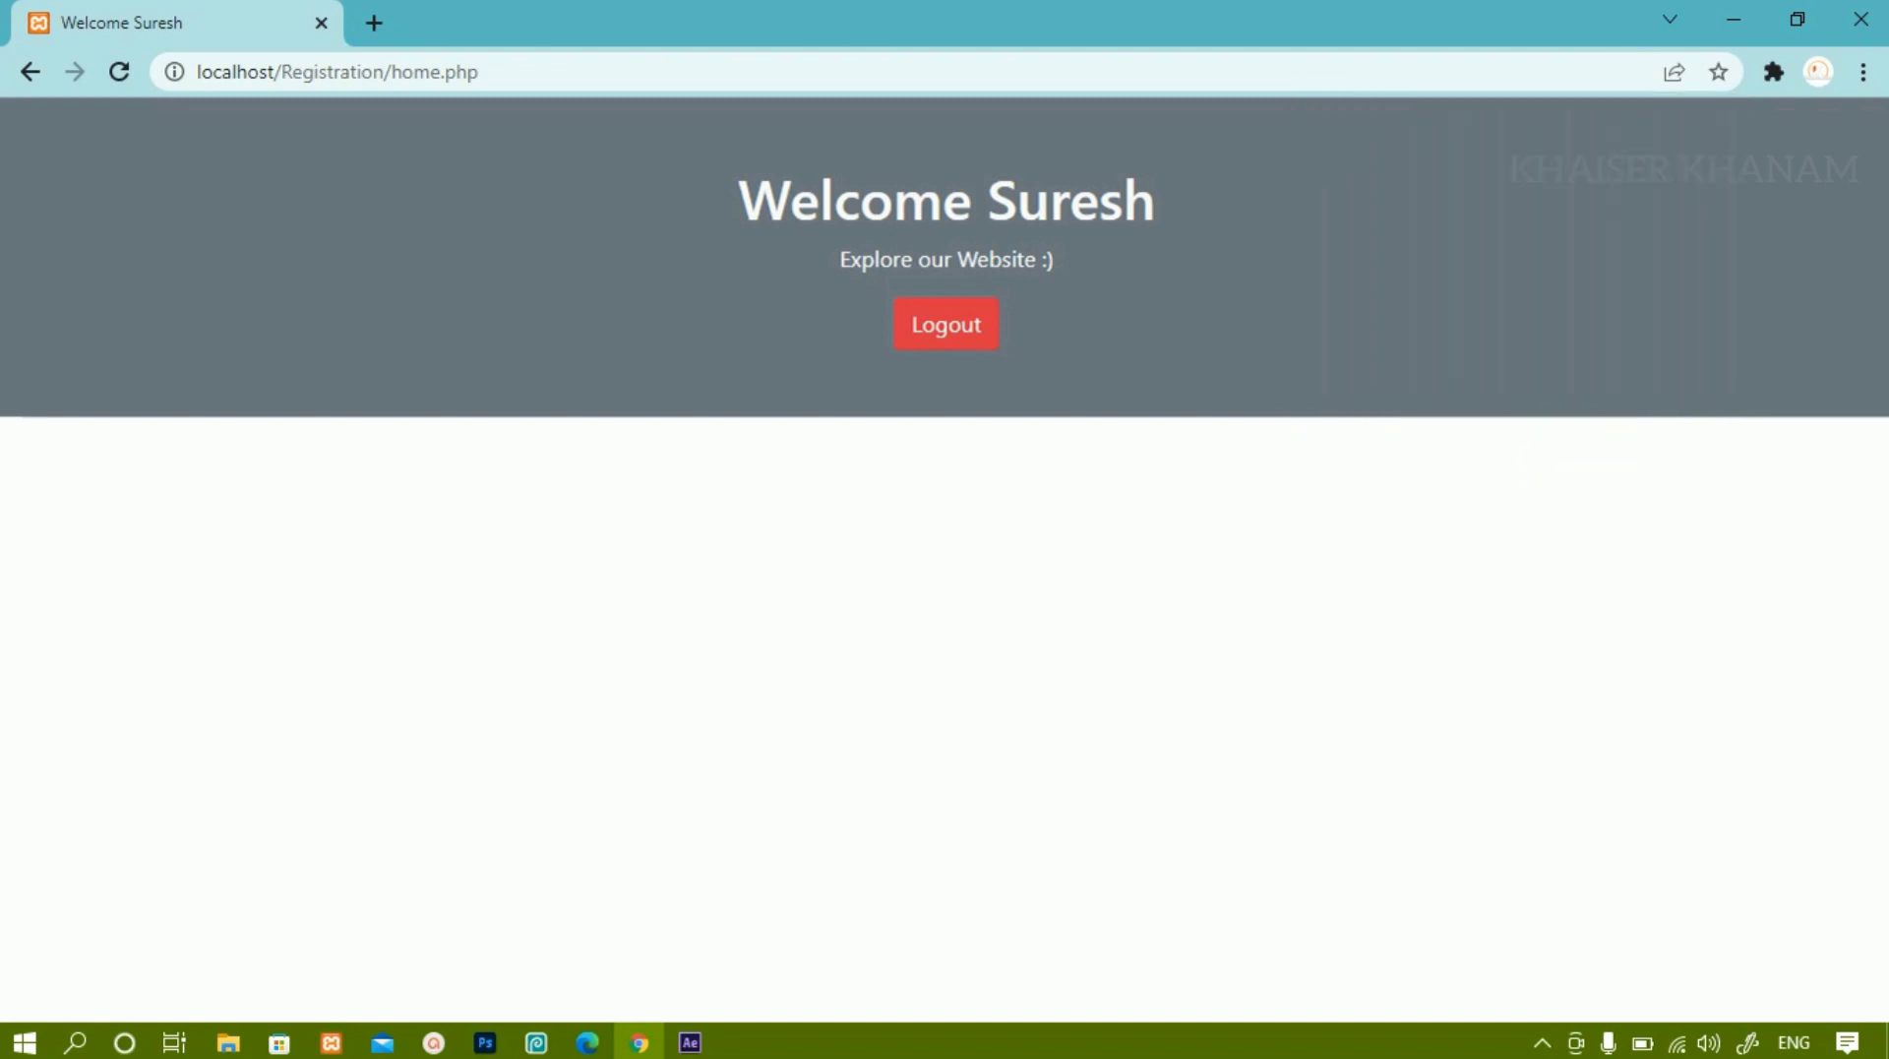
left_click_drag(738, 202, 1156, 202)
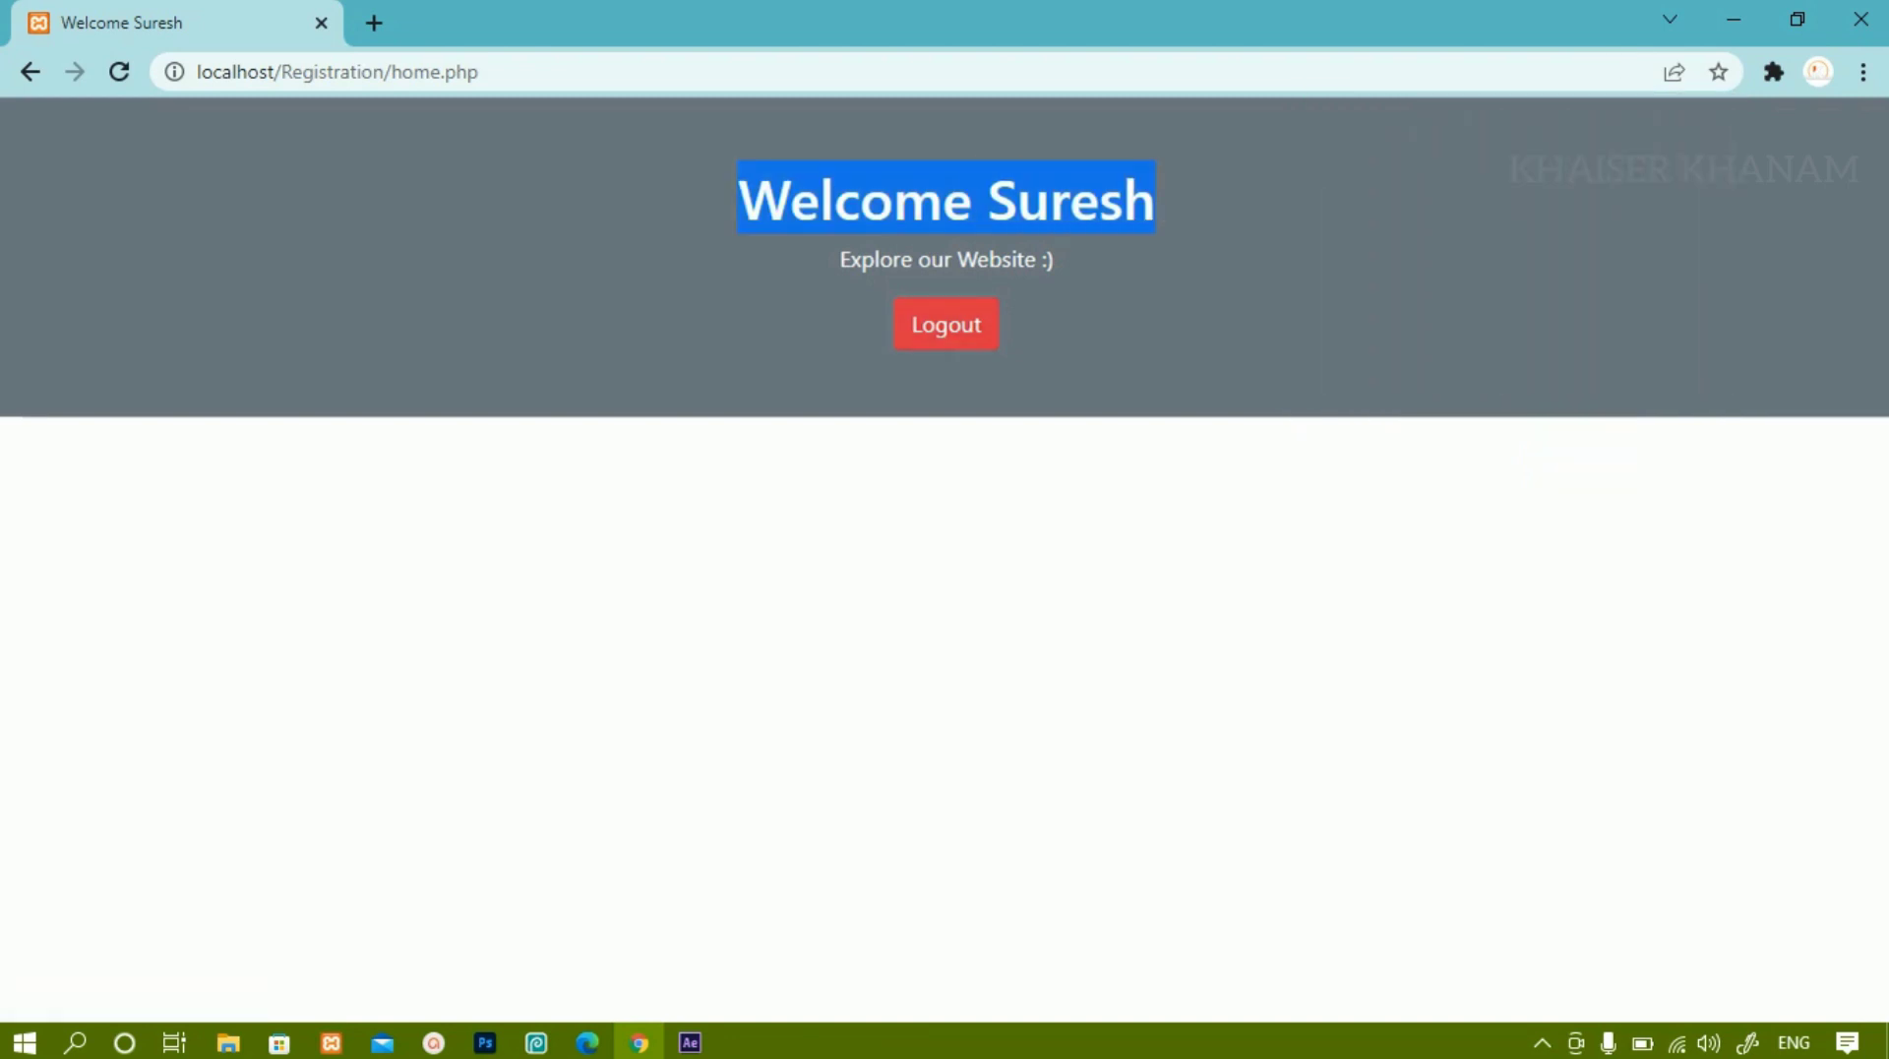
left_click(945, 324)
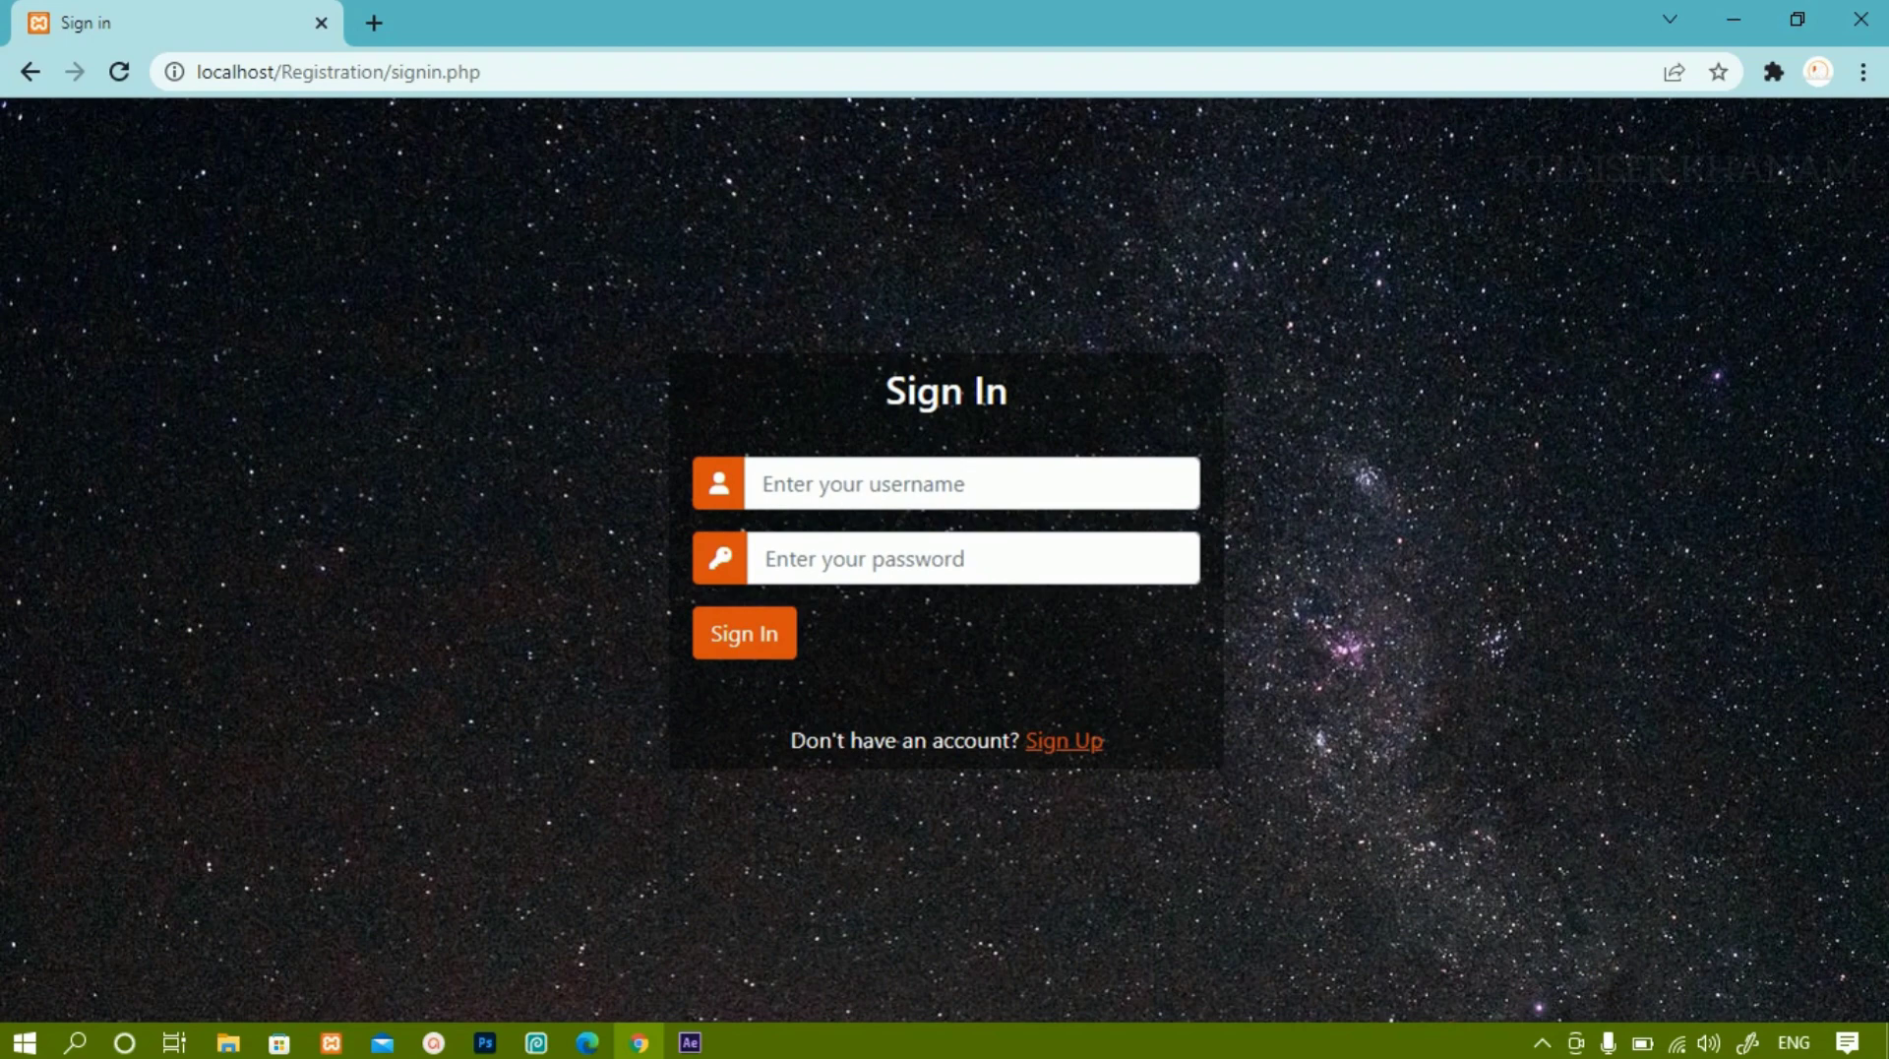
Re-register the same username with matching passwords and dismiss the 'Username already exist' alert.
left_click(1064, 740)
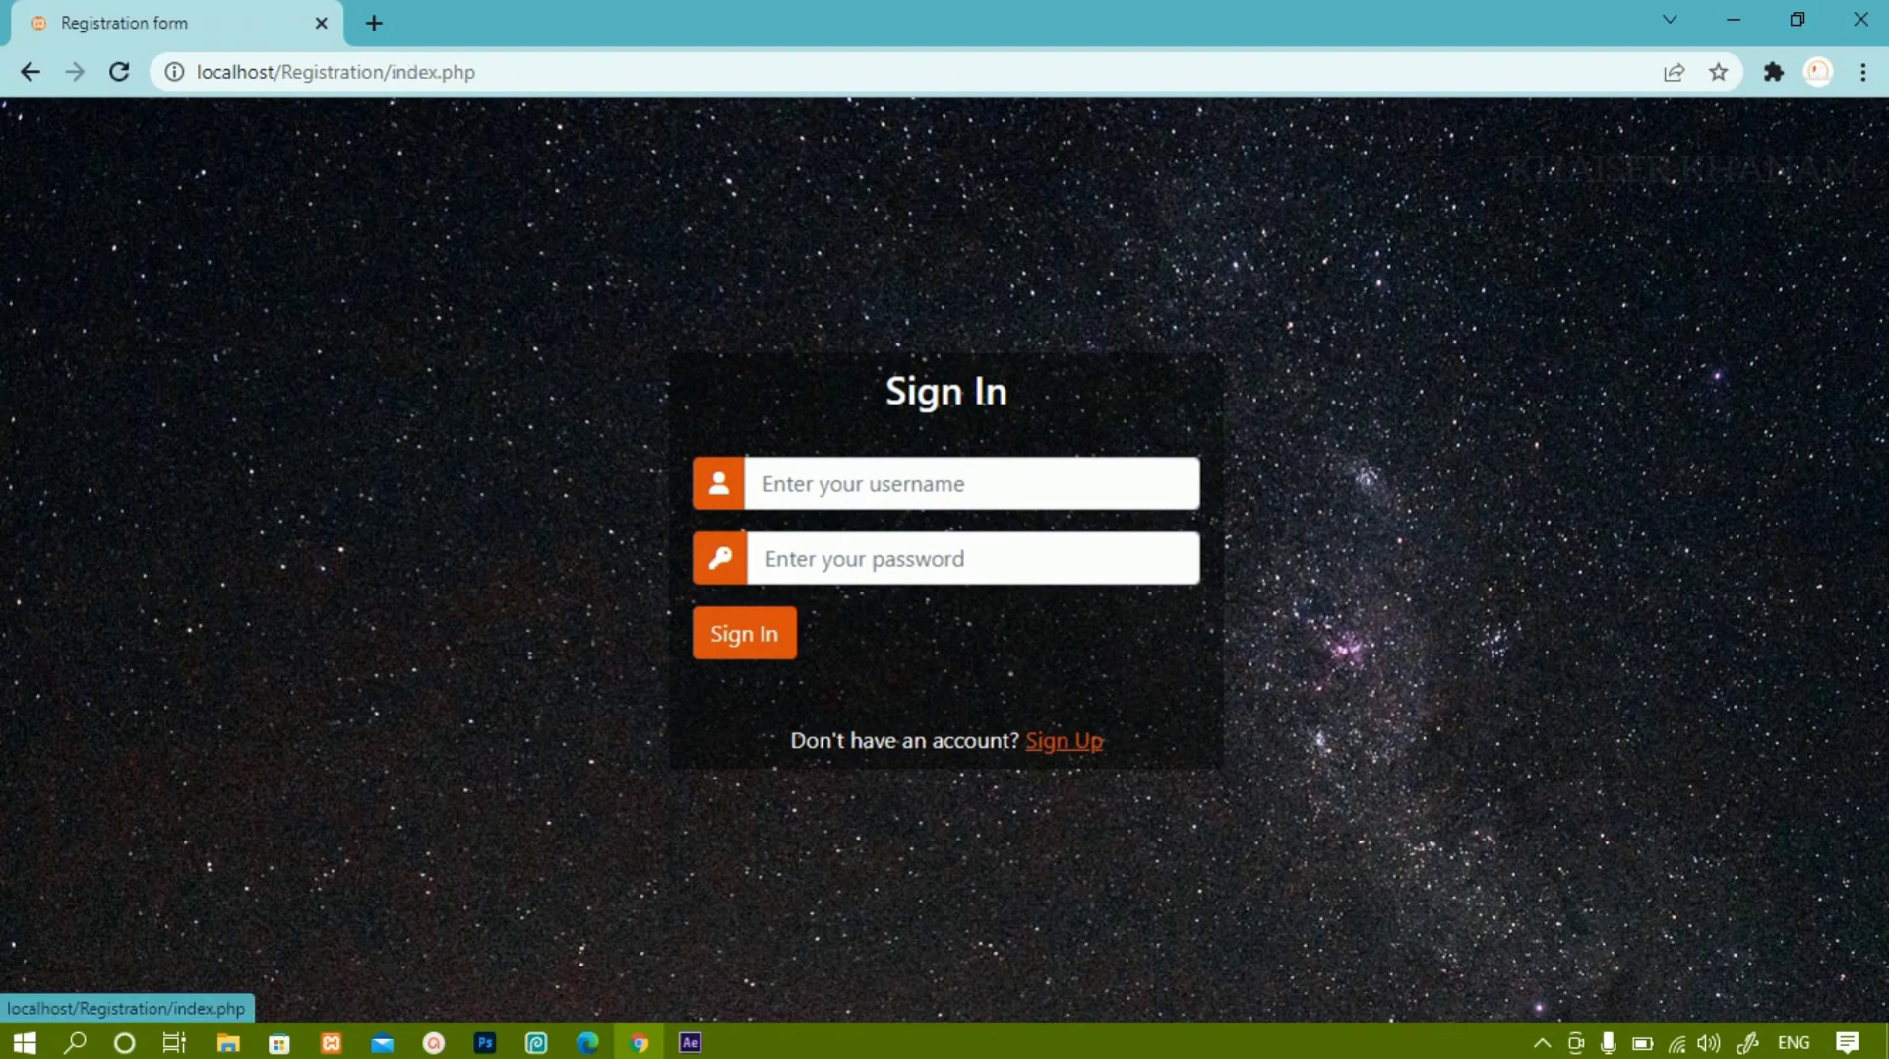
type("Suresh")
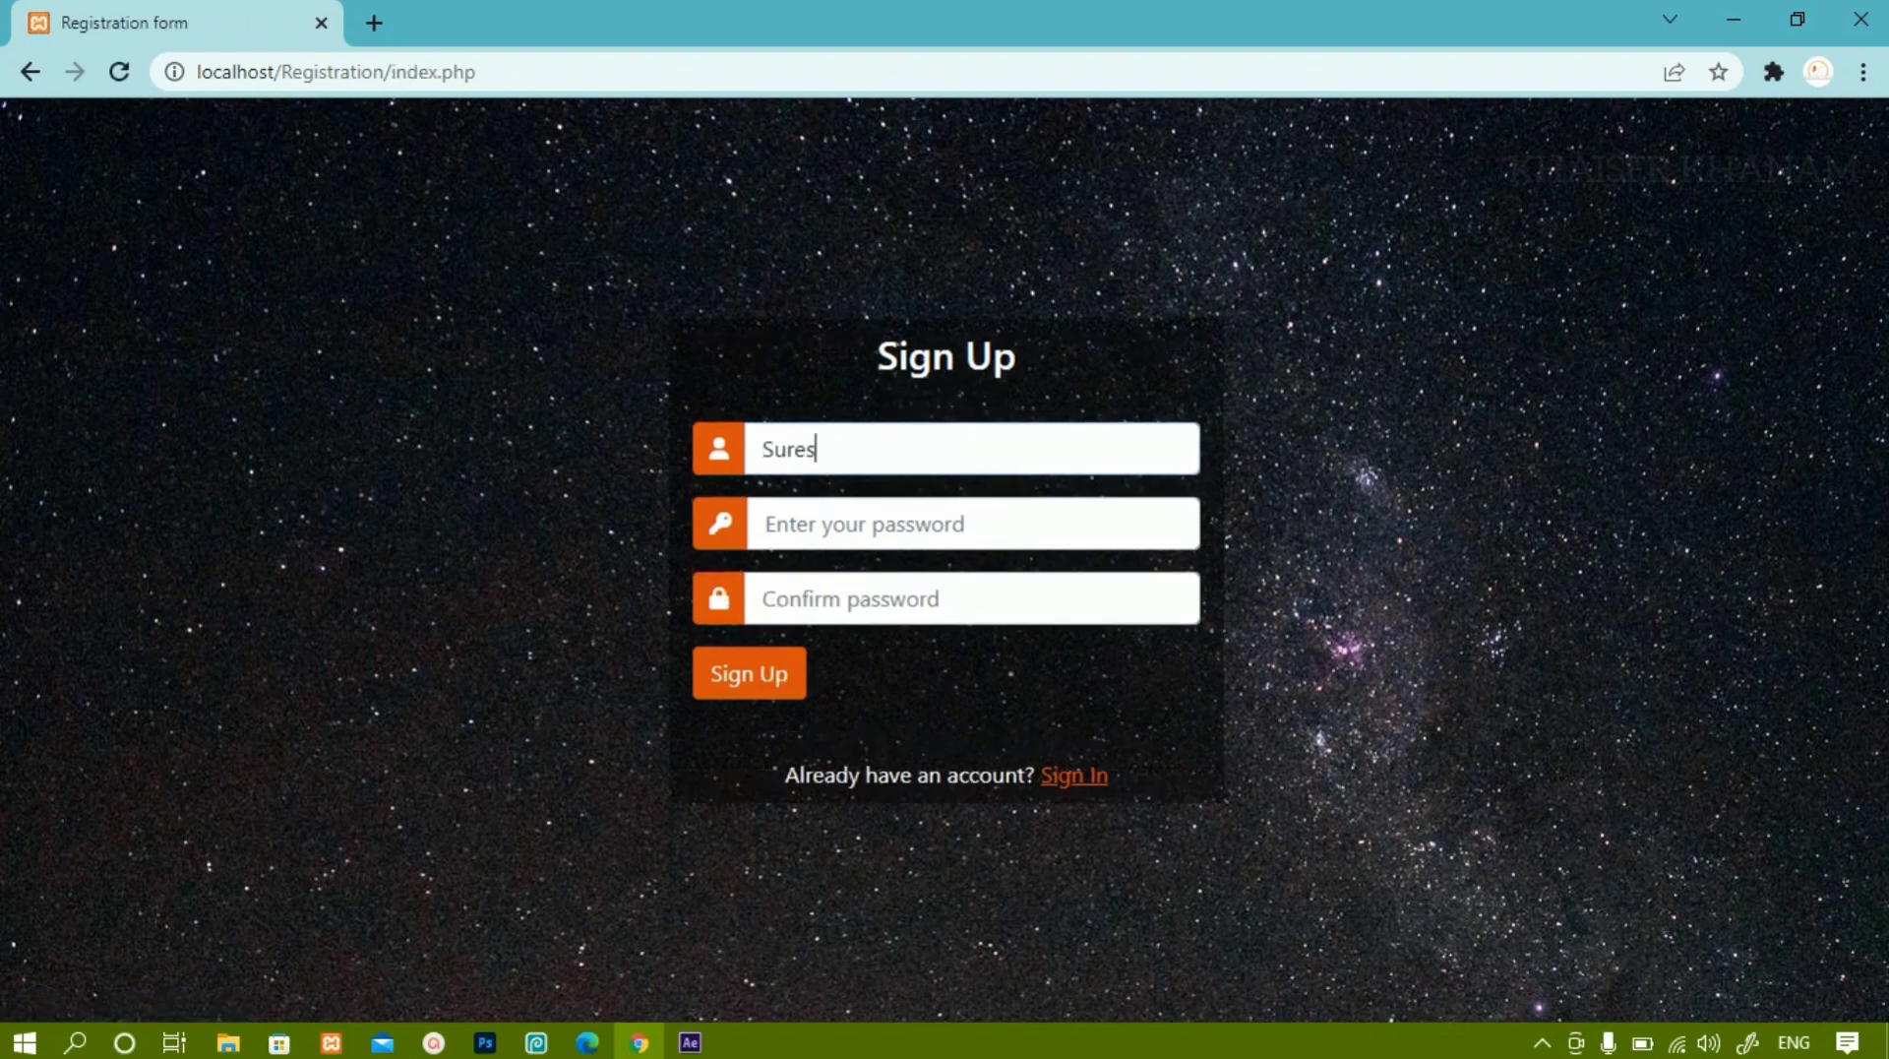
left_click(764, 523)
type("1234")
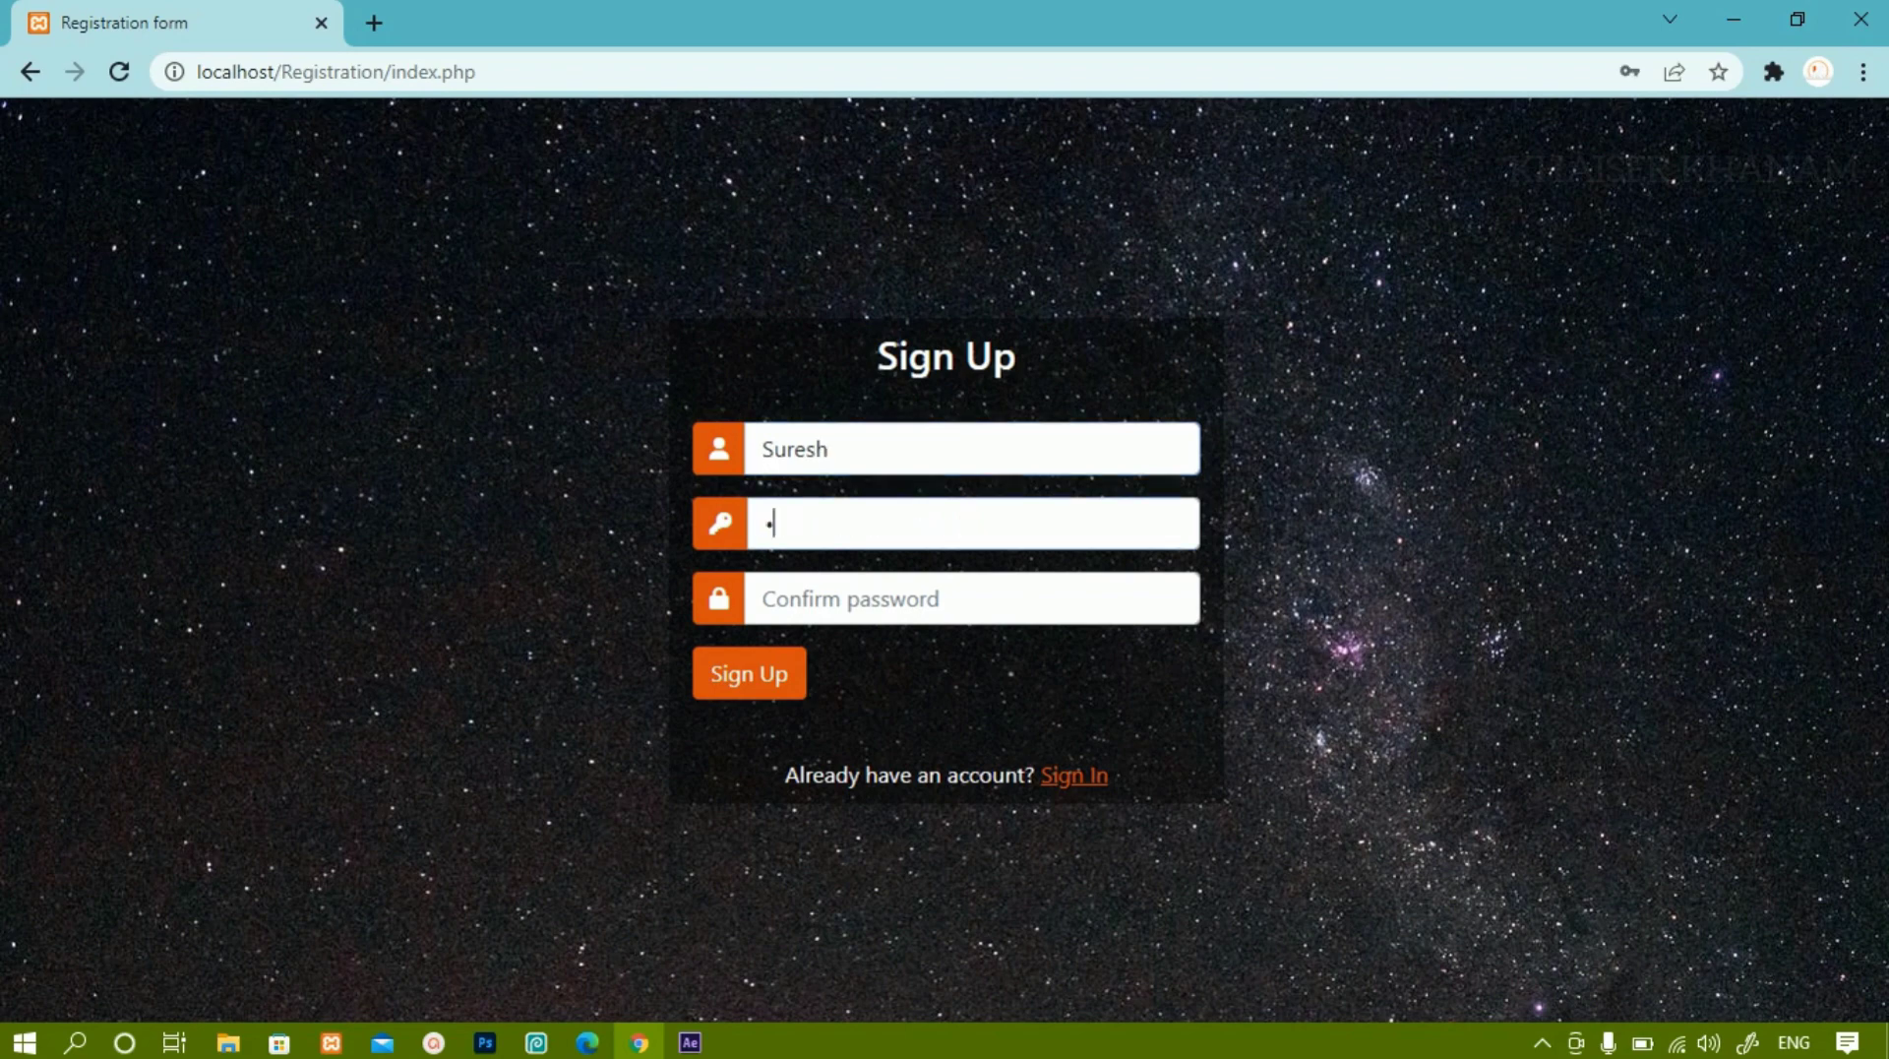
left_click(768, 598)
type("1234")
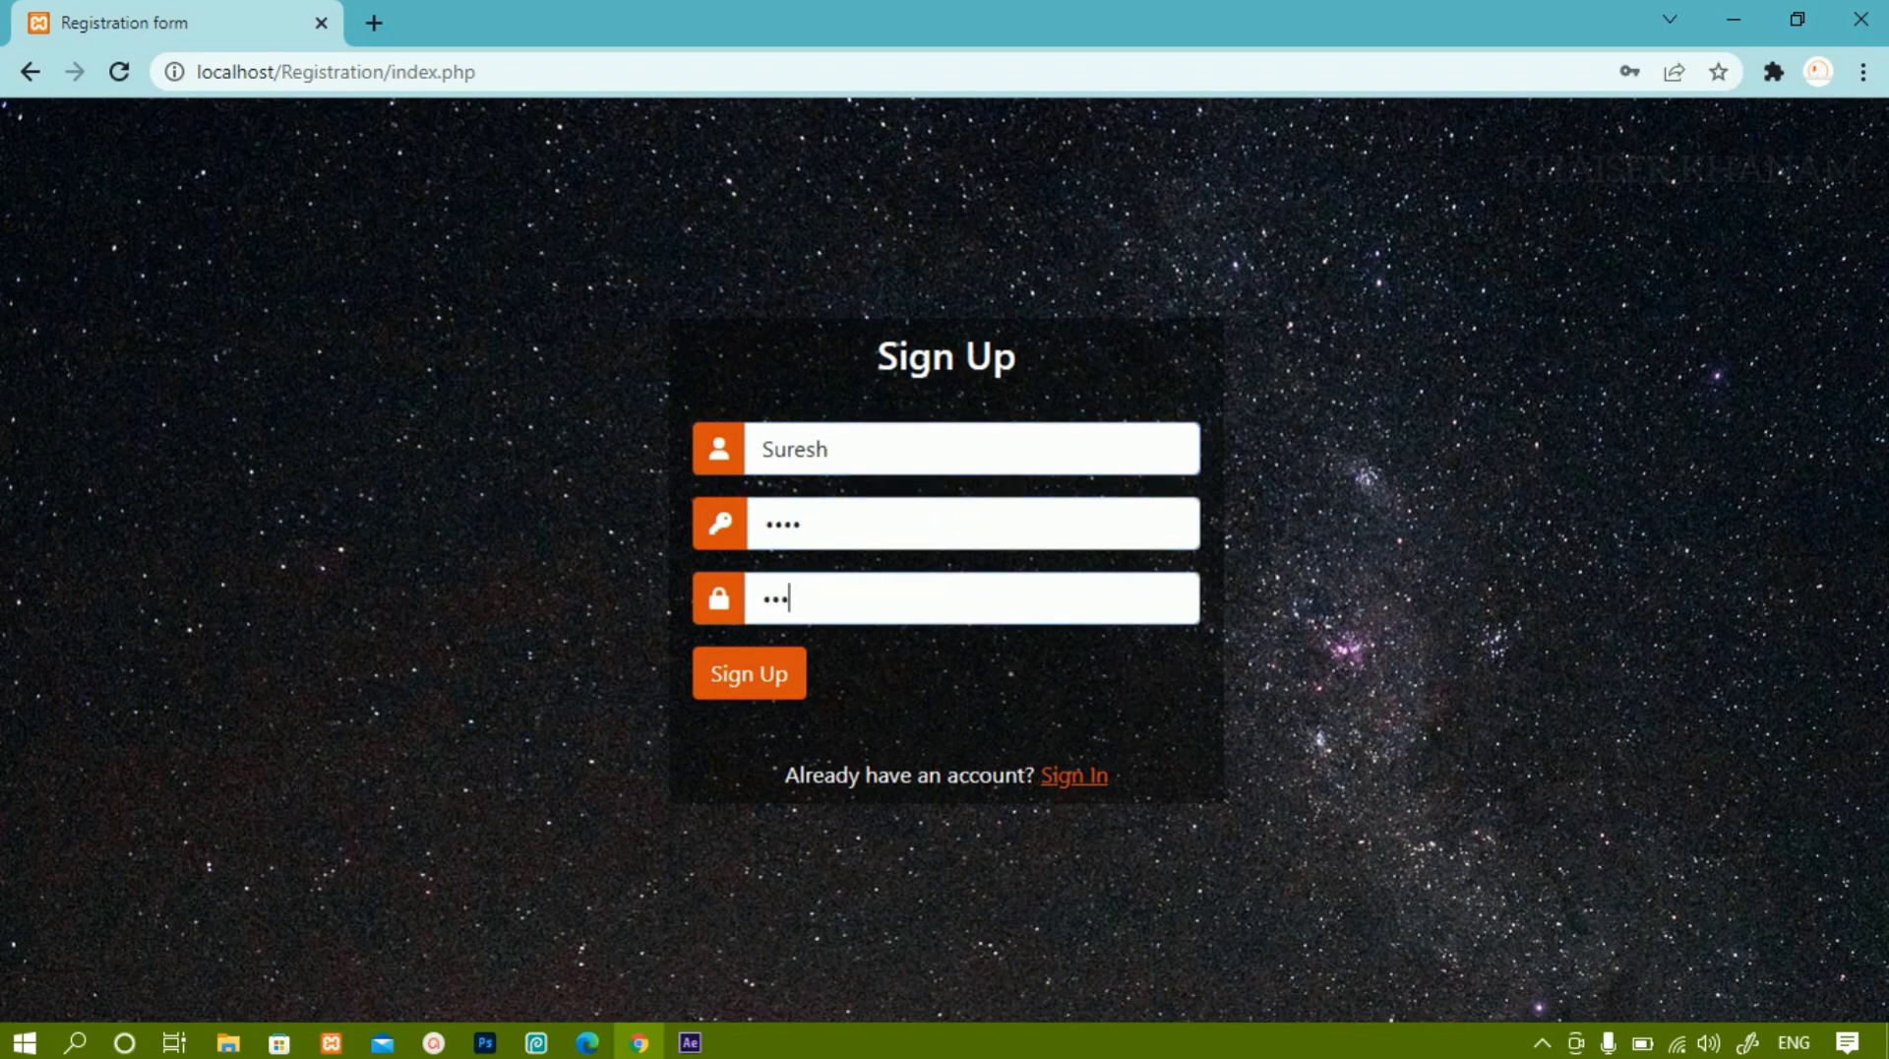
key("Tab")
key("Return")
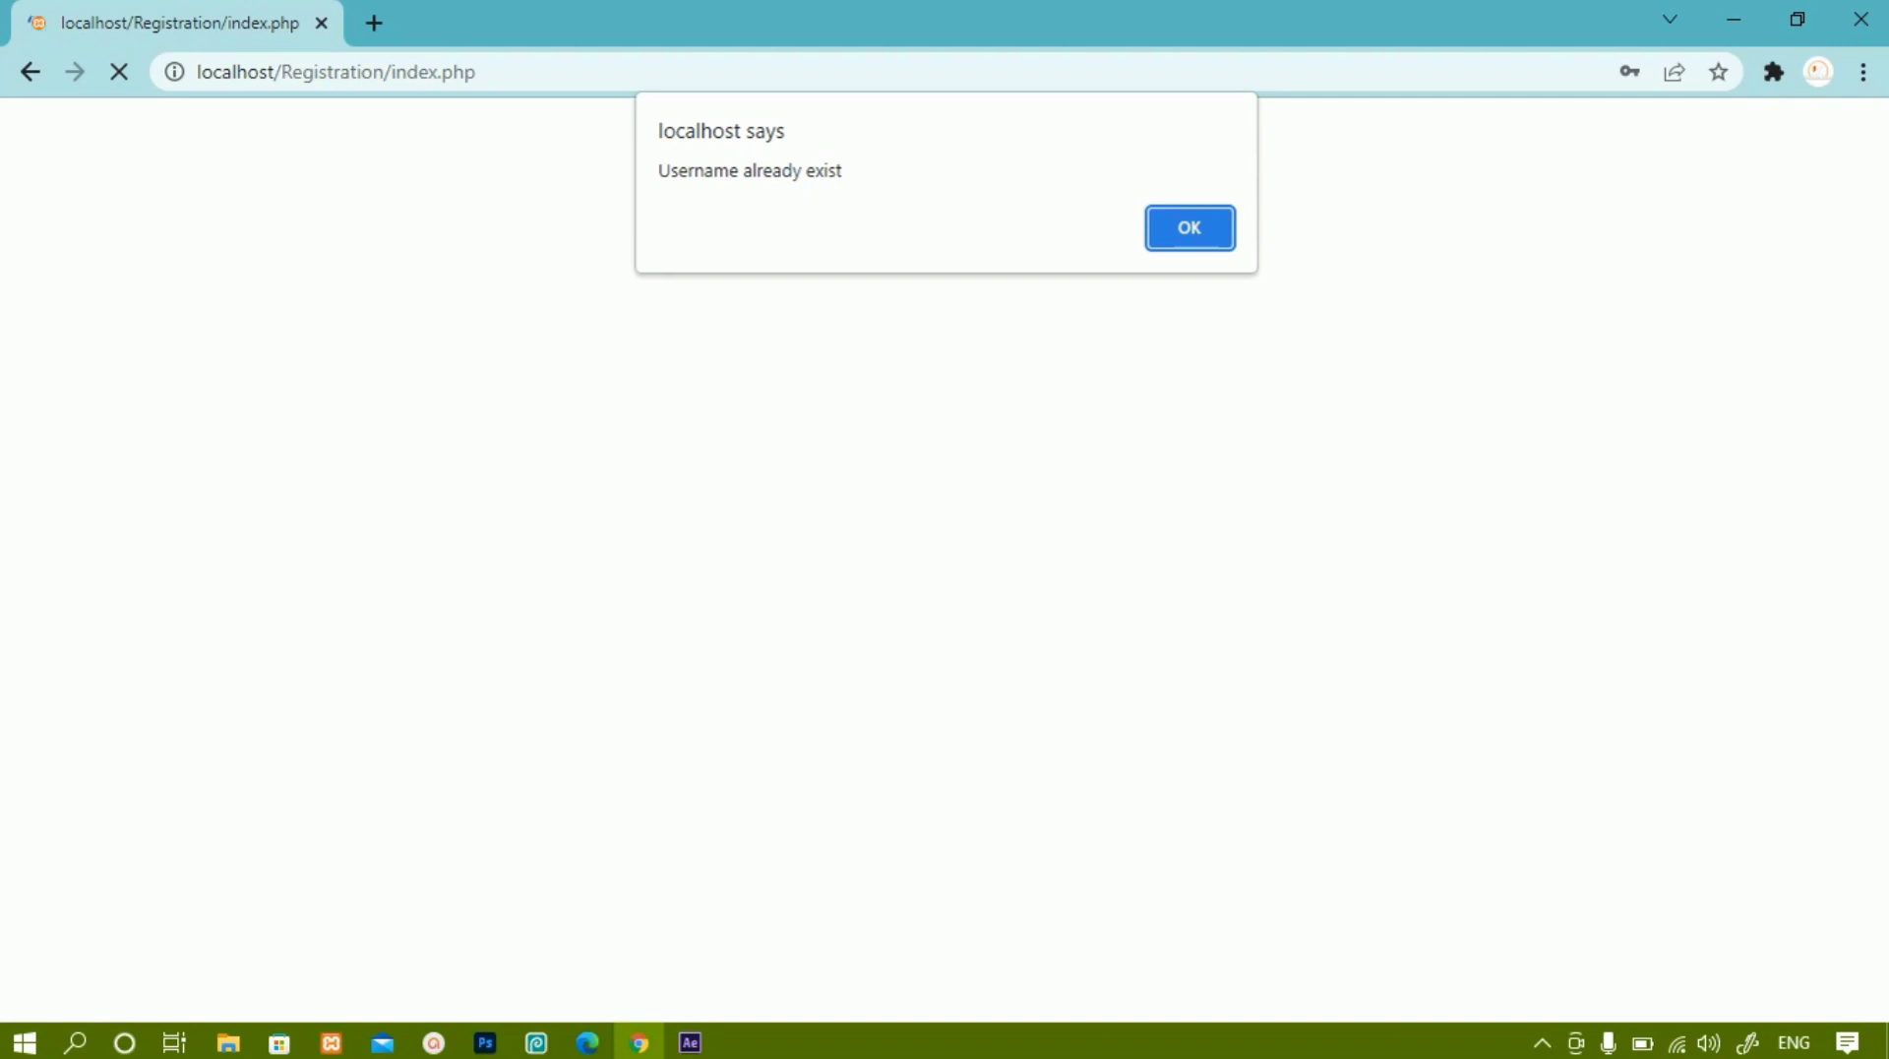
key("Return")
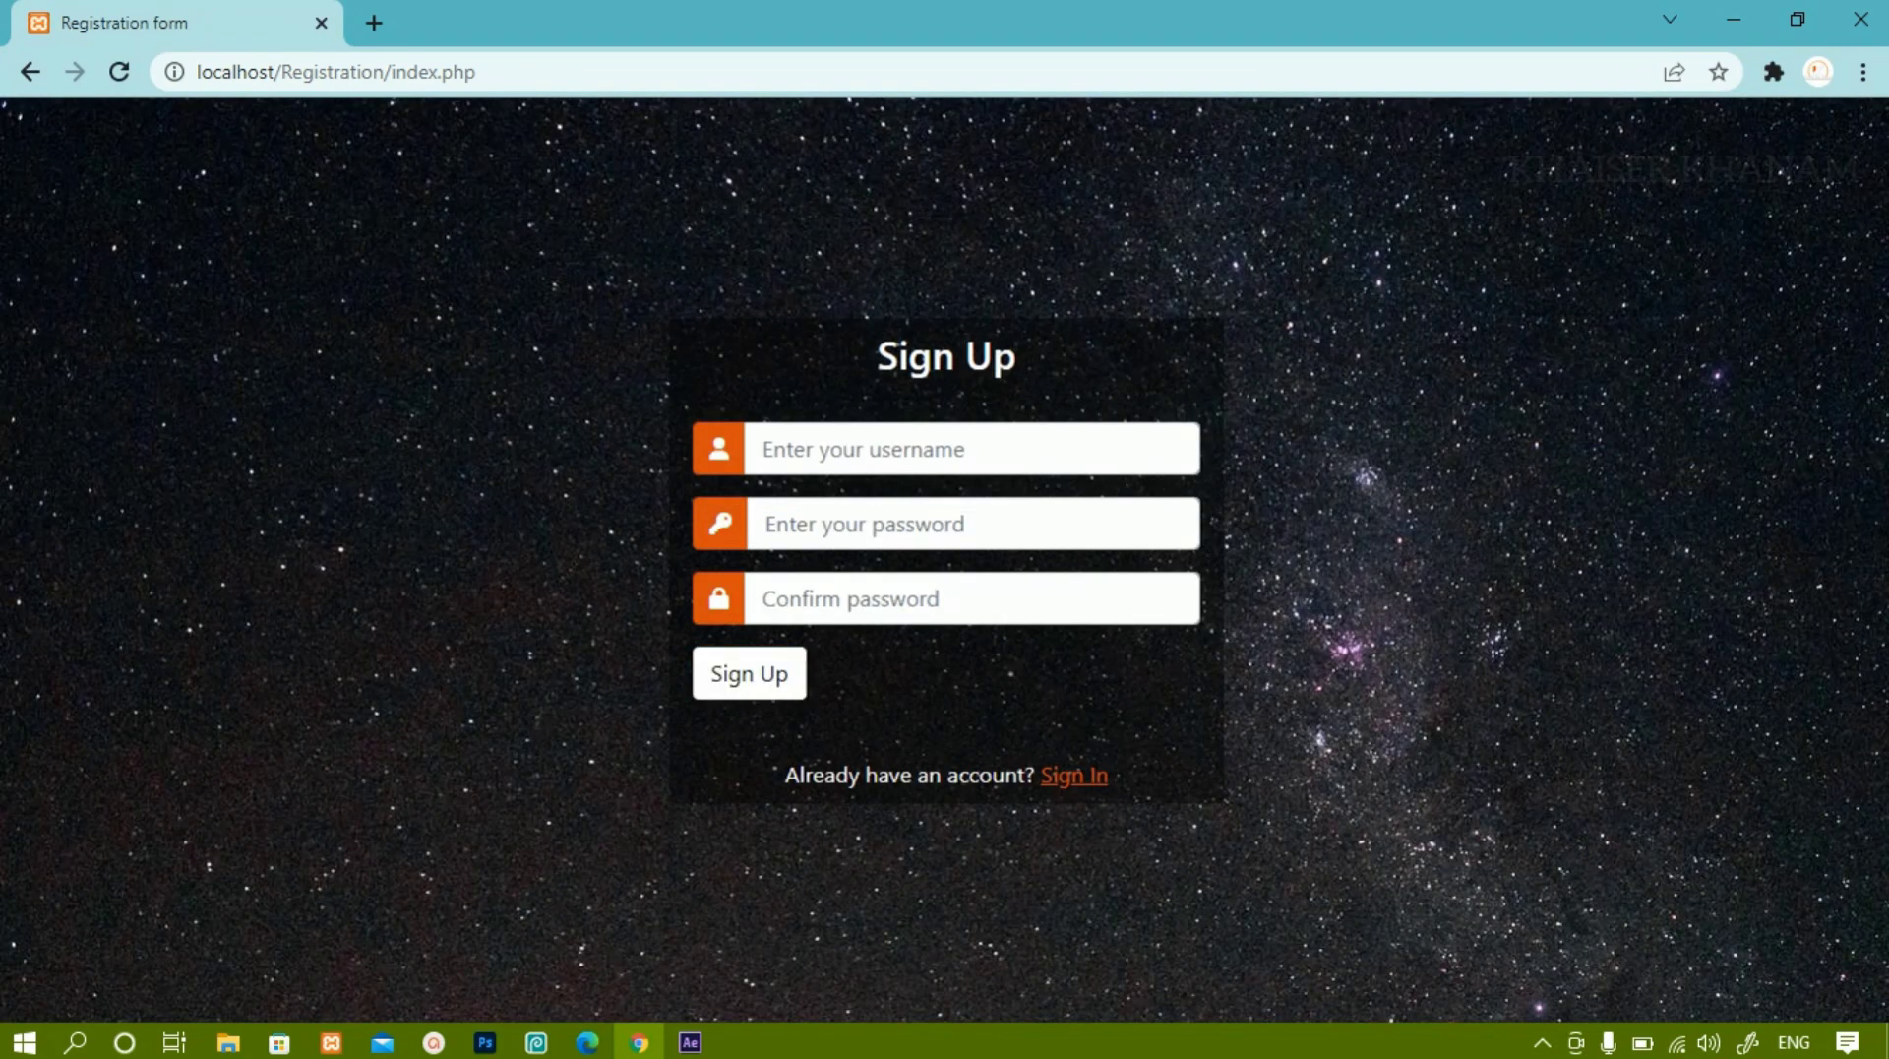
Submit the empty Sign Up form, then enter a second username.
left_click(749, 673)
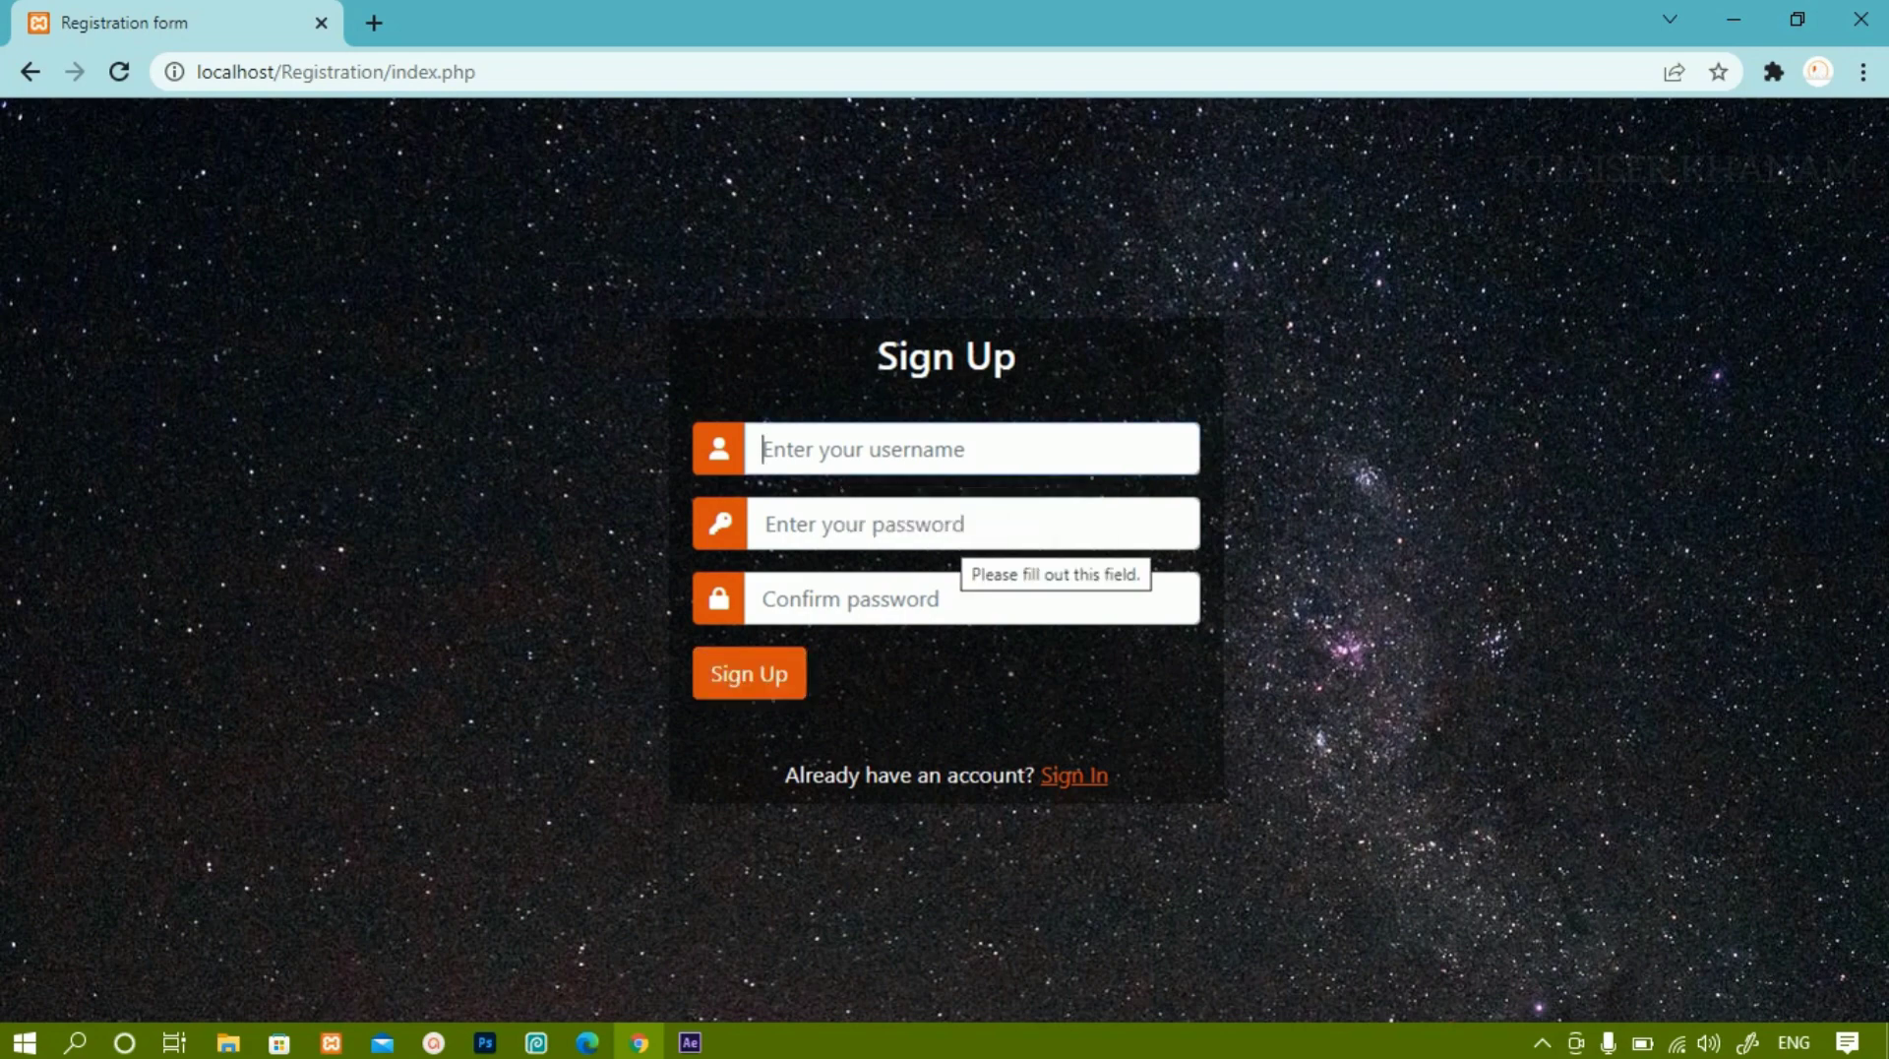
type("R")
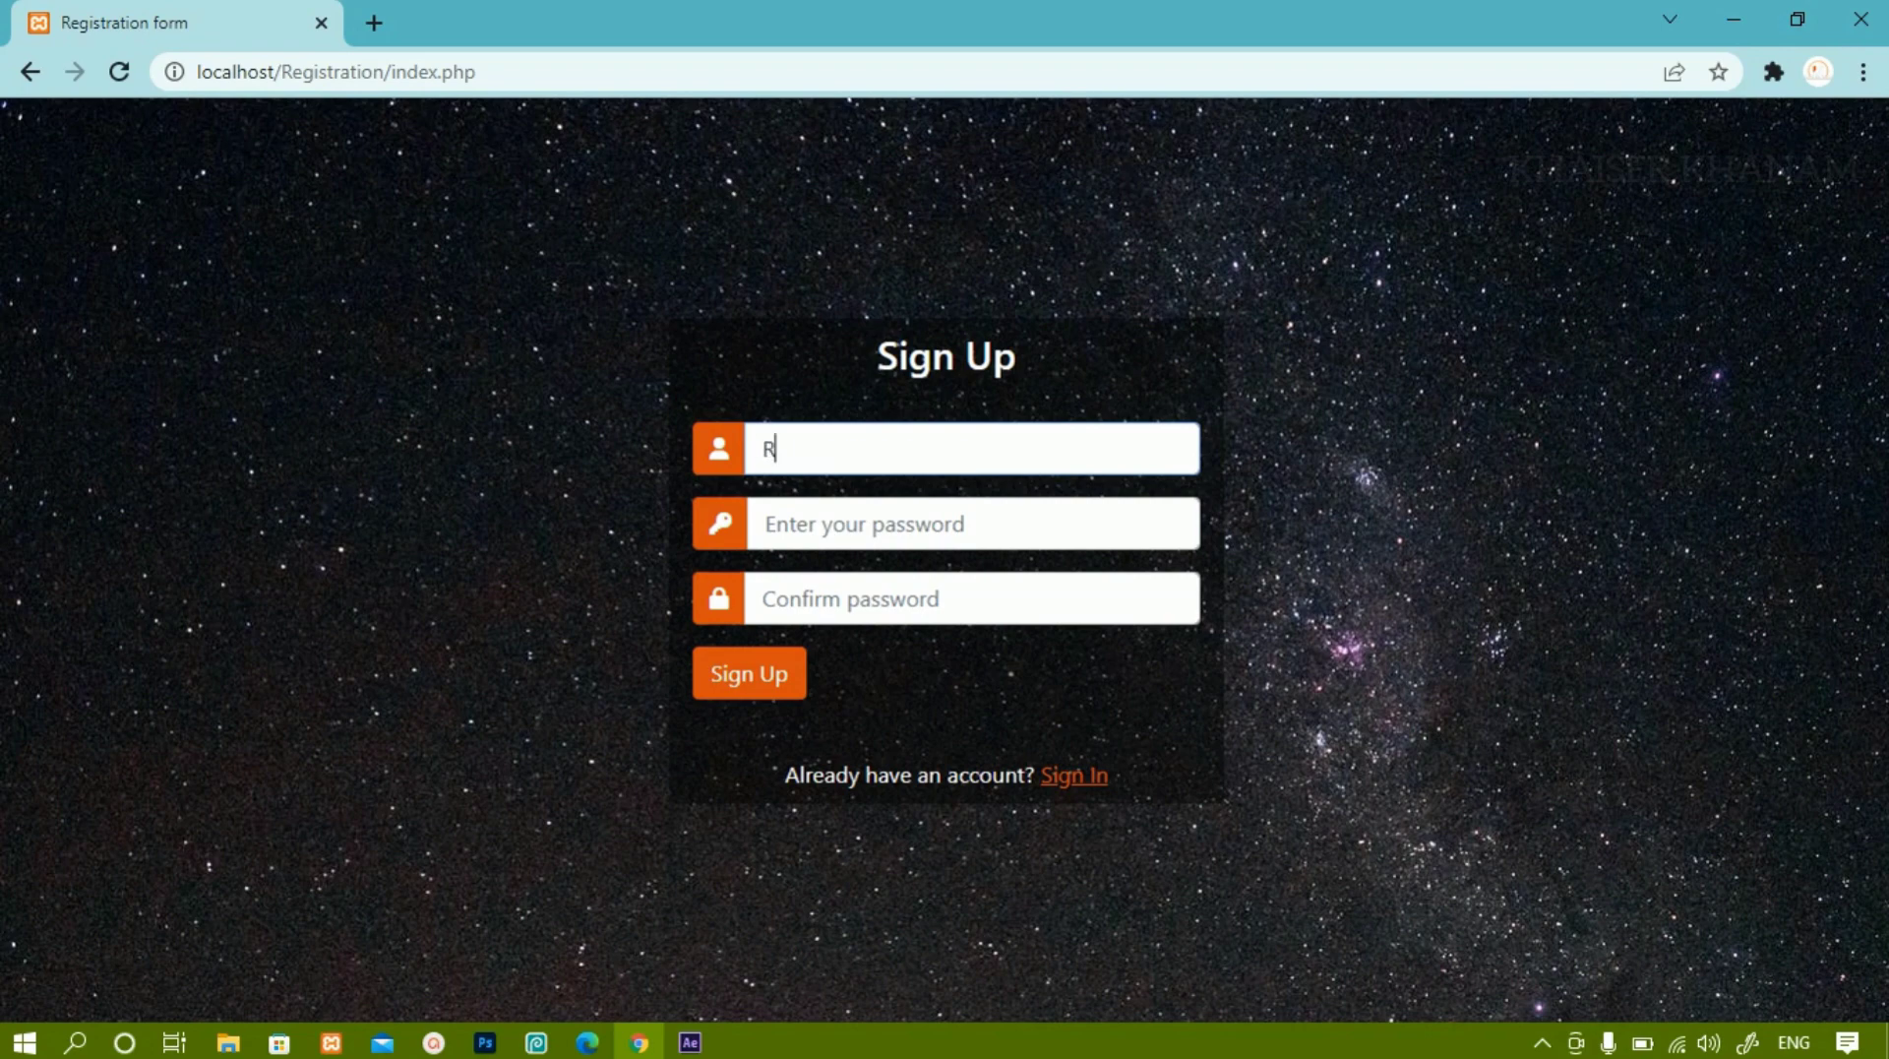
key("BackSpace")
type("Ramesh")
Submit a password with a different confirmation and dismiss the 'Passwords do not match' alert.
left_click(767, 523)
type("1234")
left_click(777, 598)
type("1234")
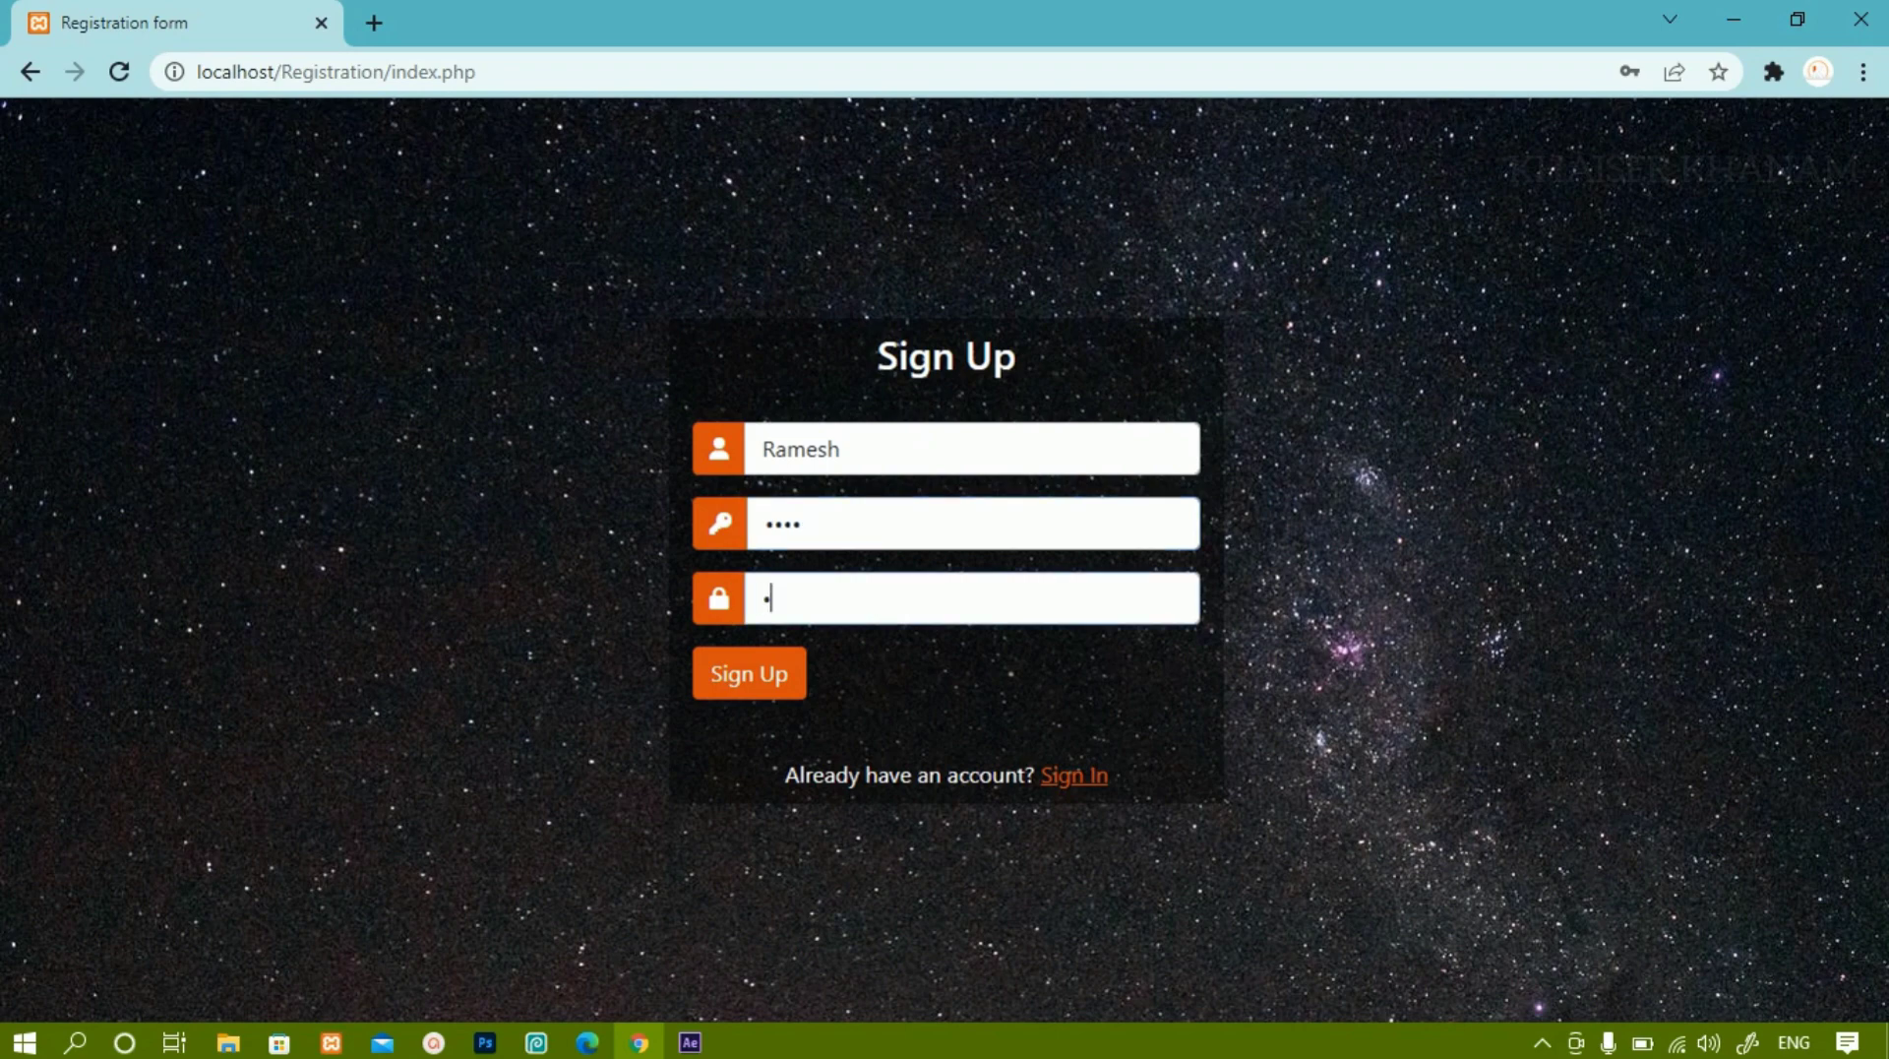
type("5")
left_click(749, 673)
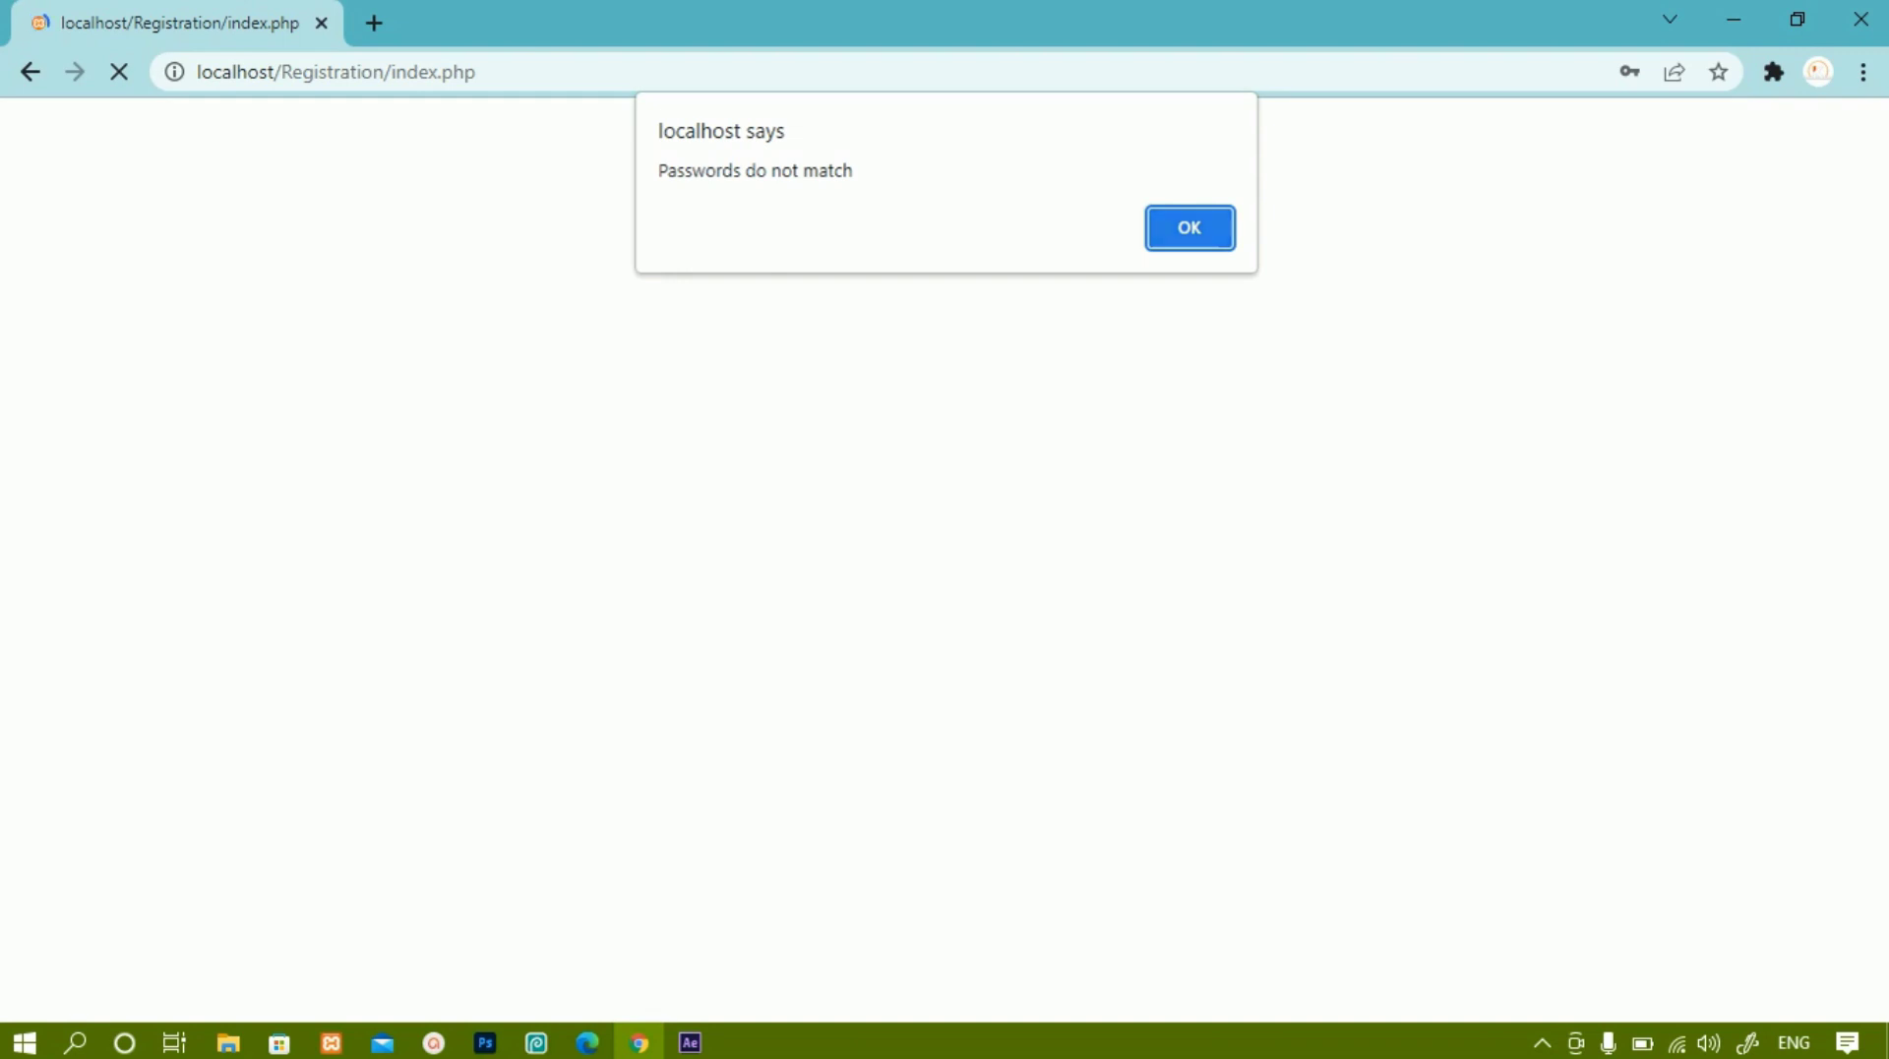
key("Return")
Close Chrome's breach warning and re-enter the second username and password, reaching the confirmation field.
key("Escape")
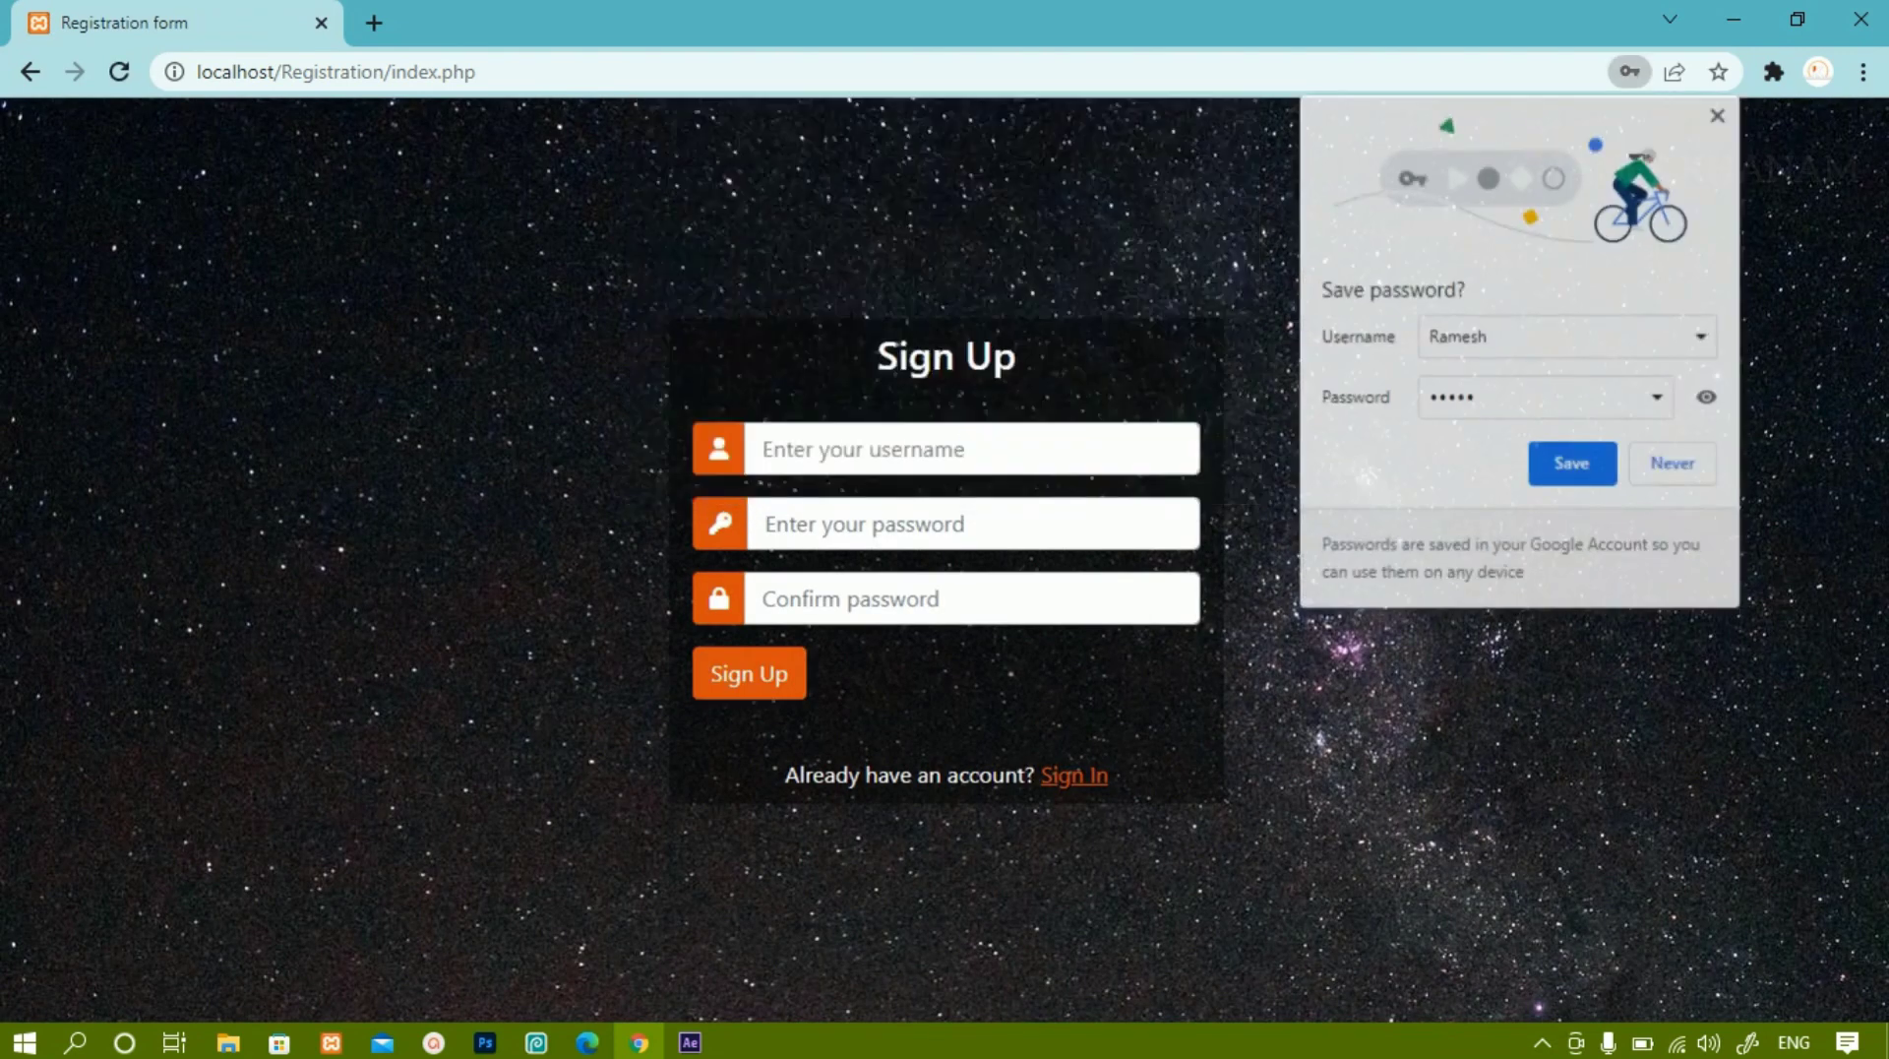
type("Ramesh")
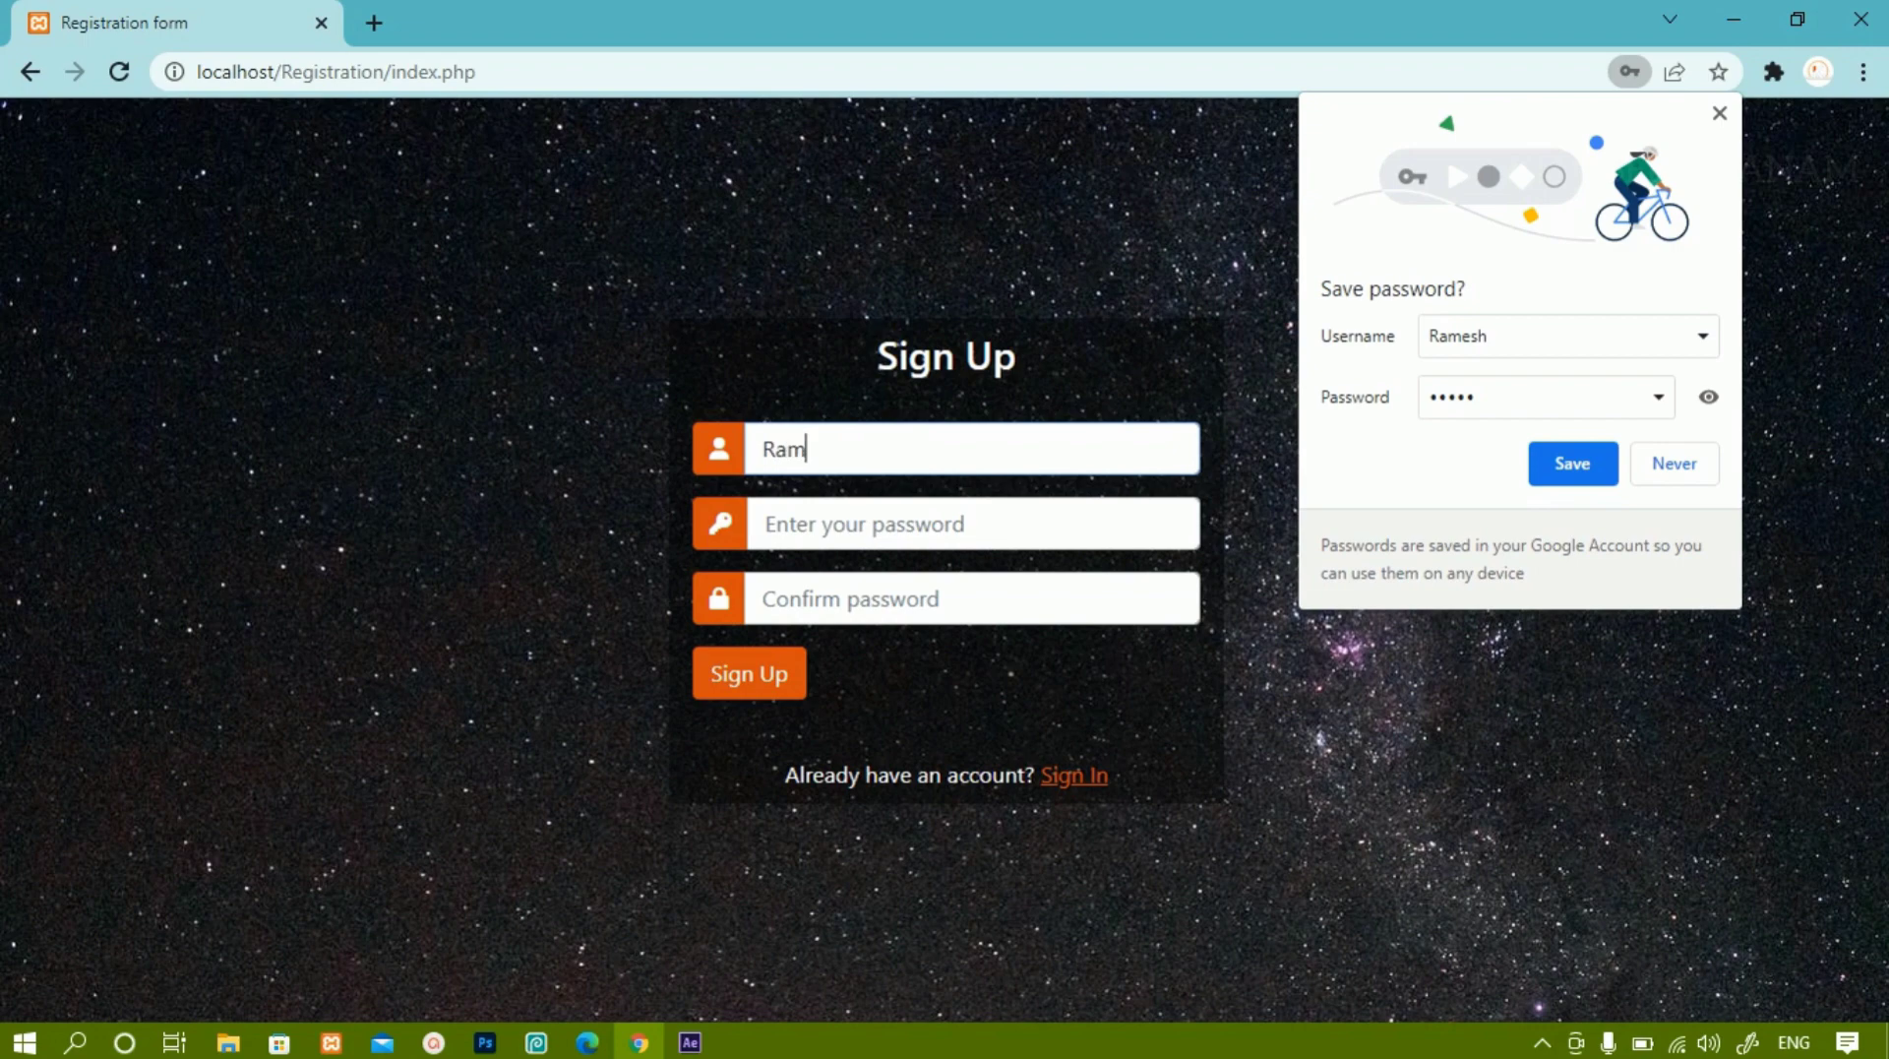
left_click(787, 523)
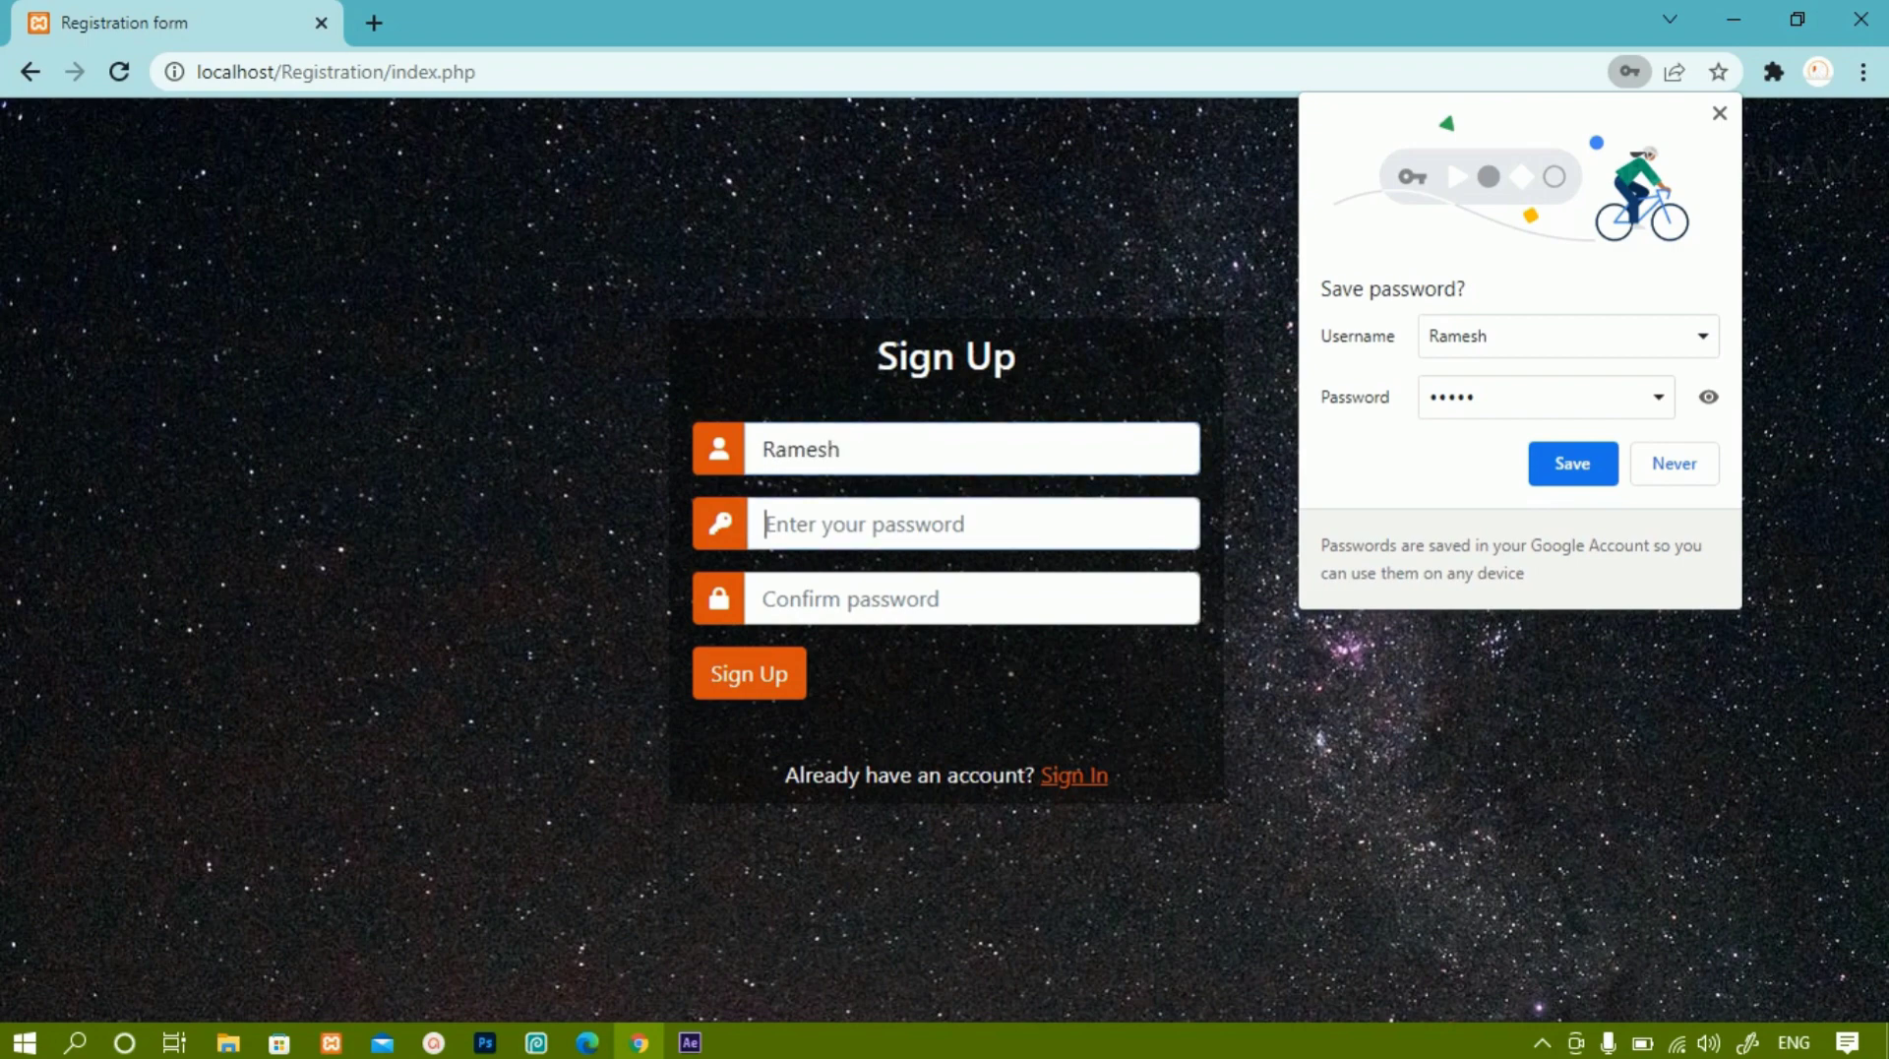
type("1234")
left_click(764, 598)
Finish the confirmation, register the second account, and dismiss the alert and Chrome's password popups.
type("1234")
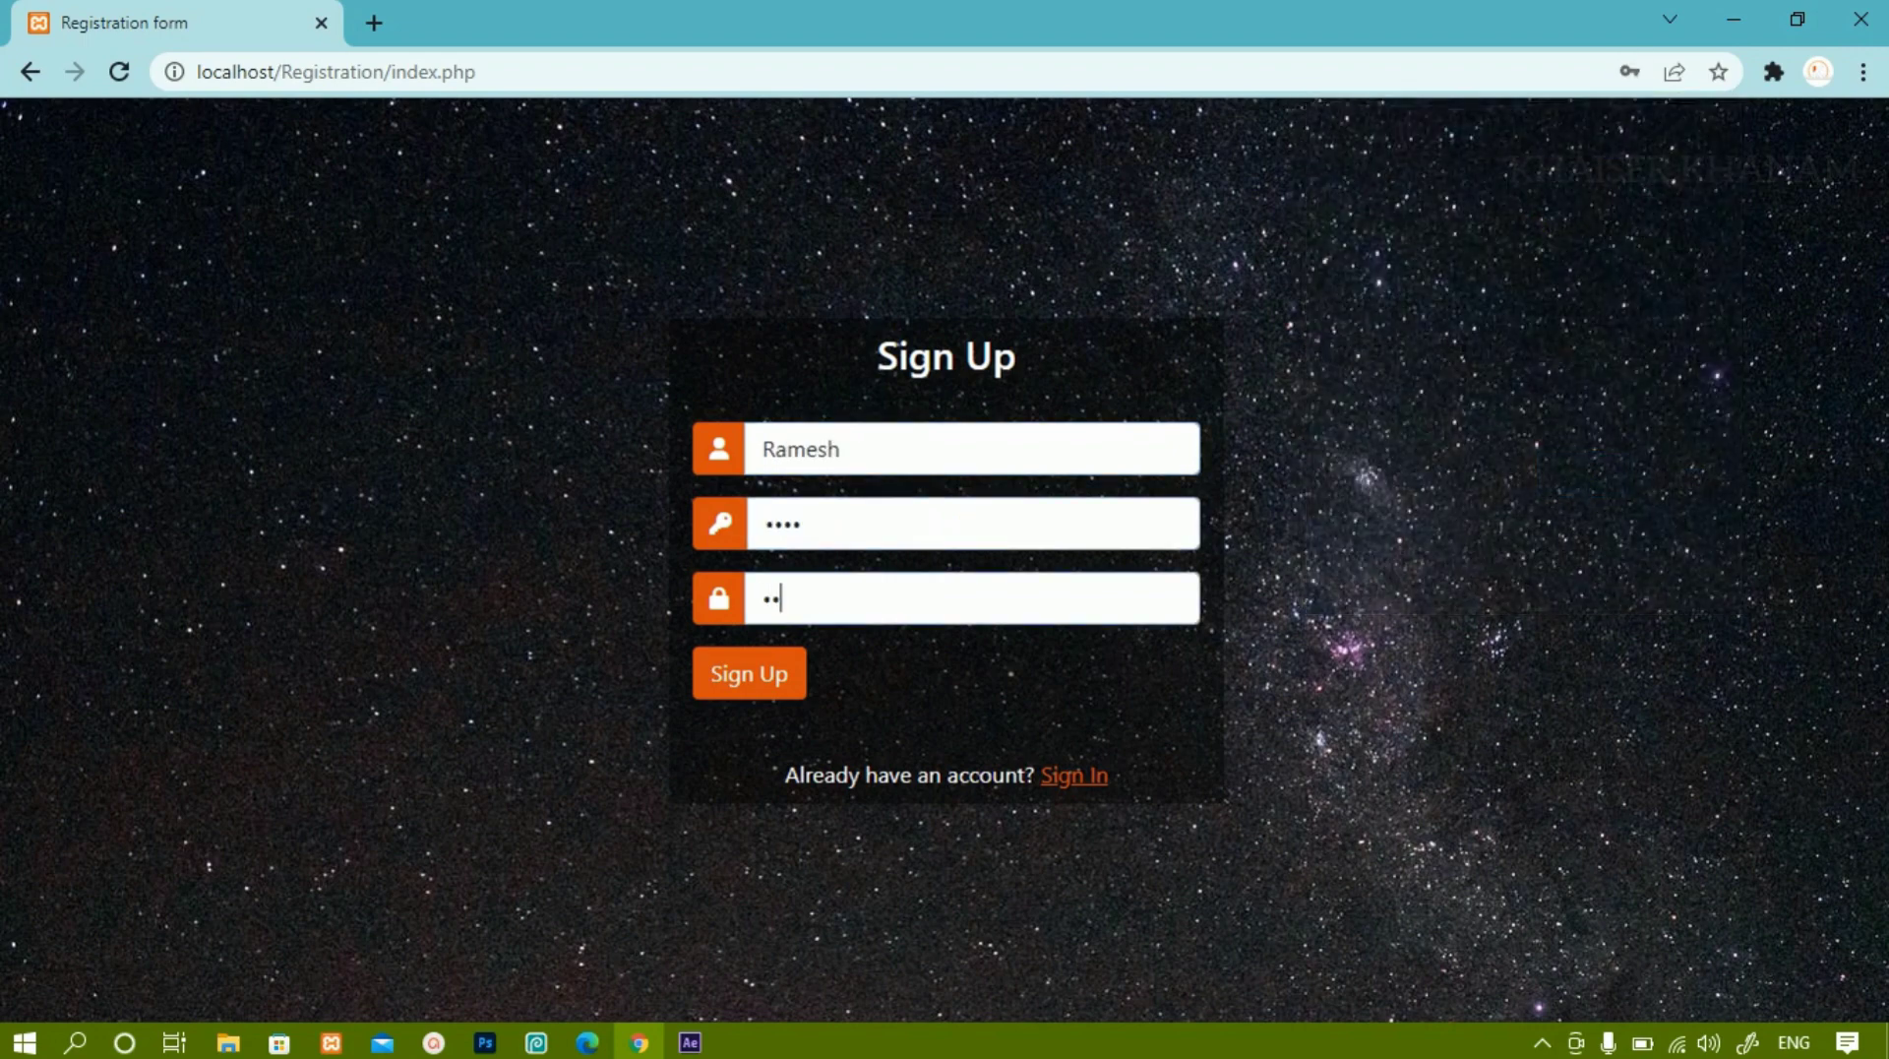
key("Return")
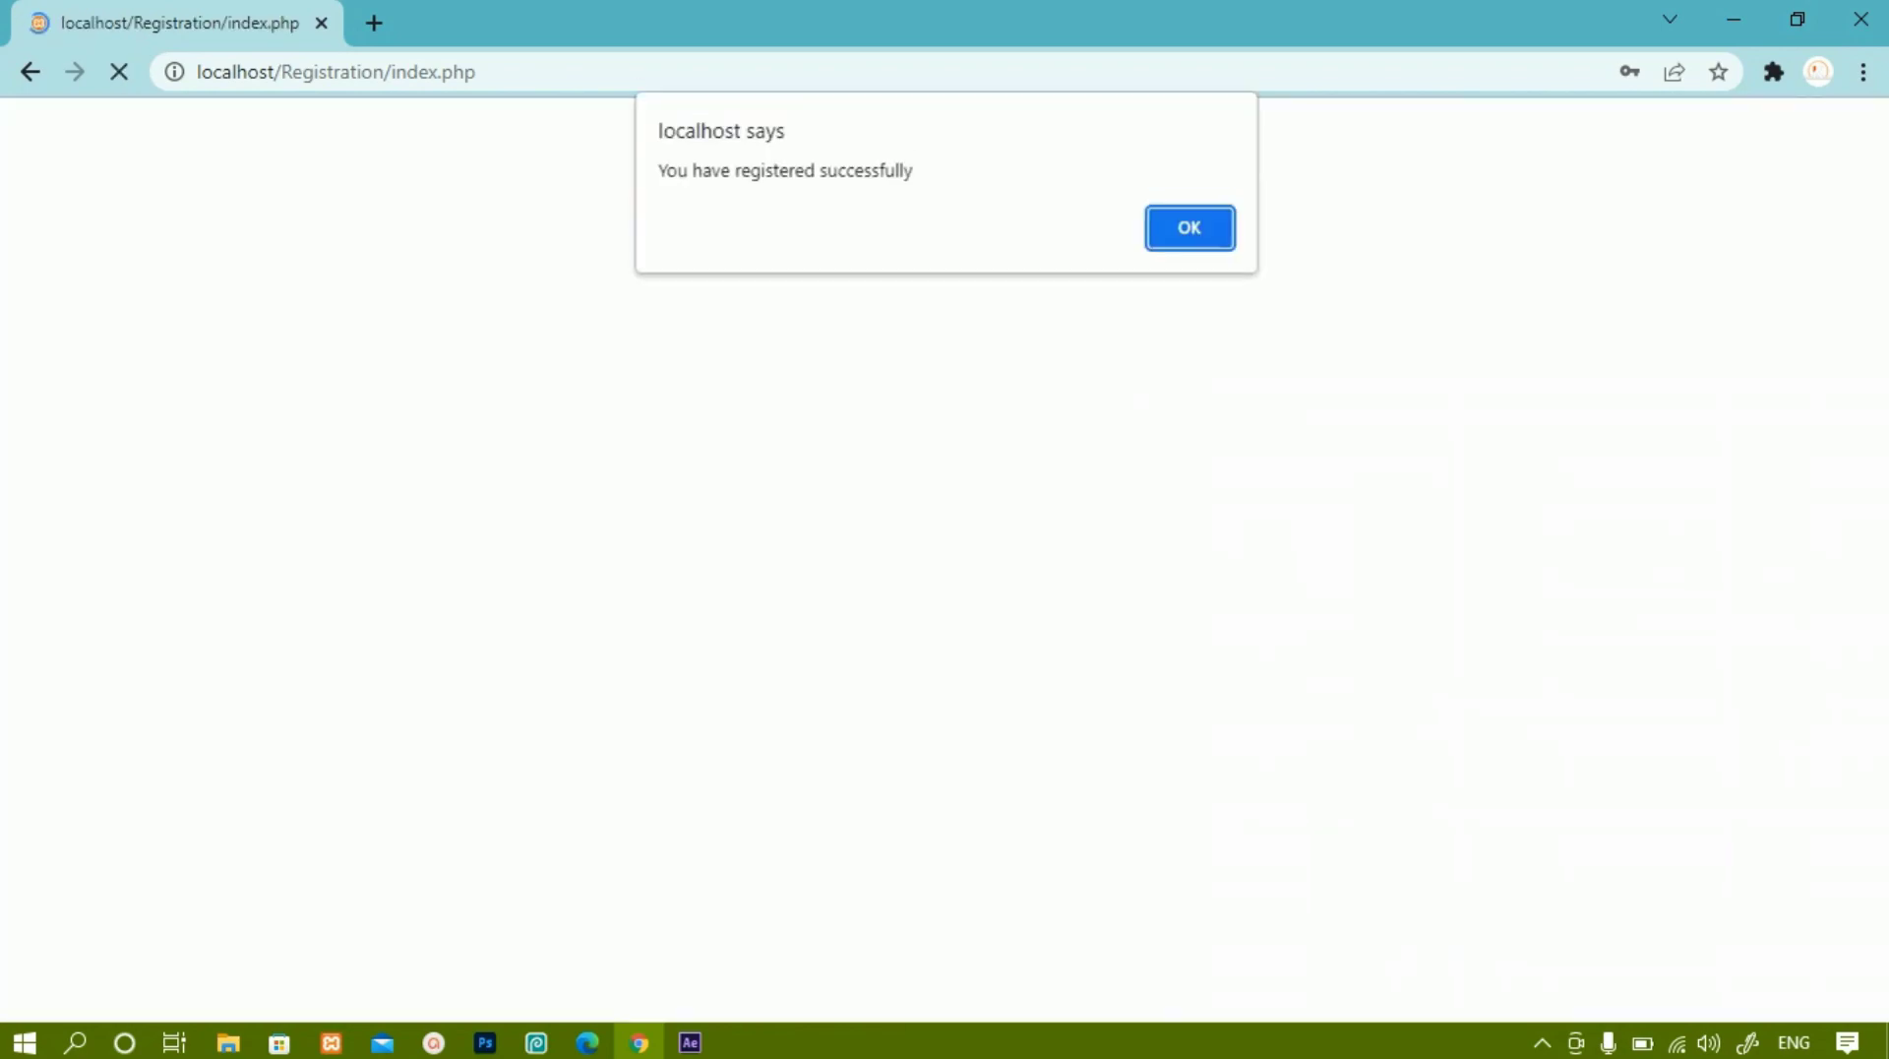
key("Return")
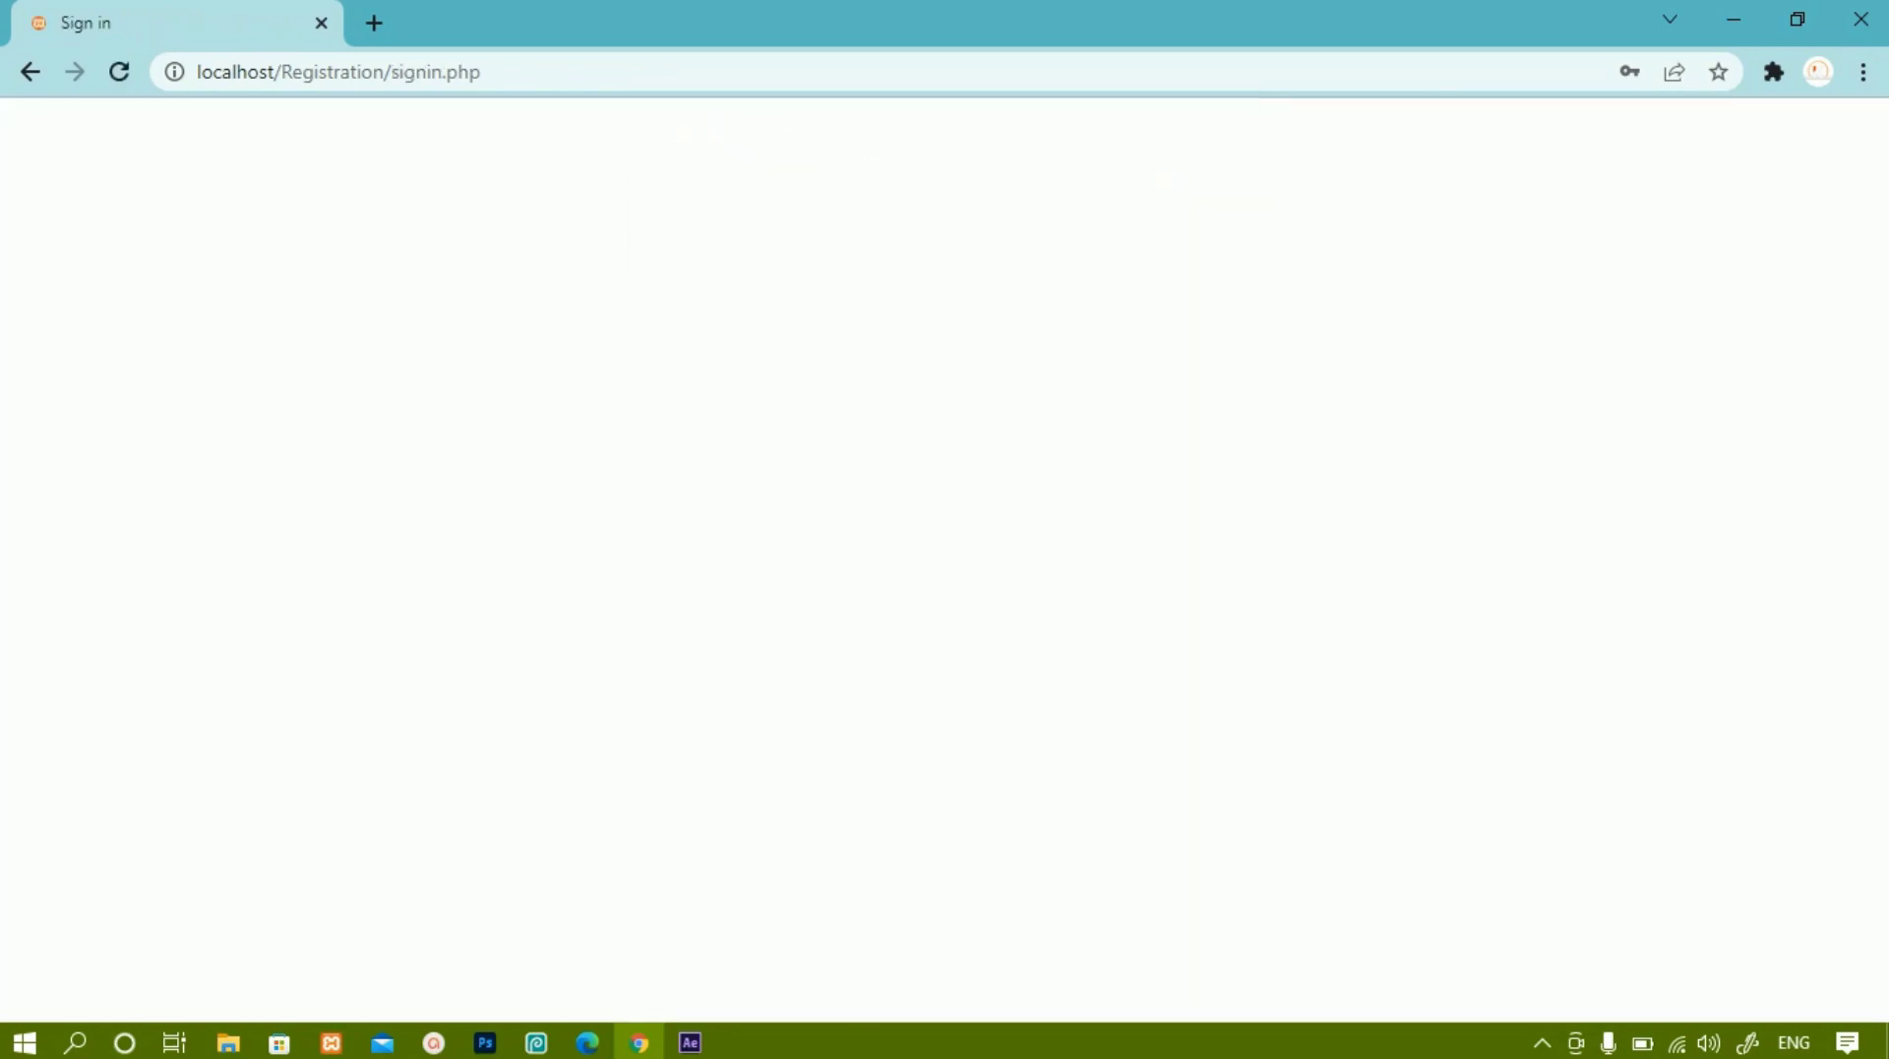
key("Tab")
key("Return")
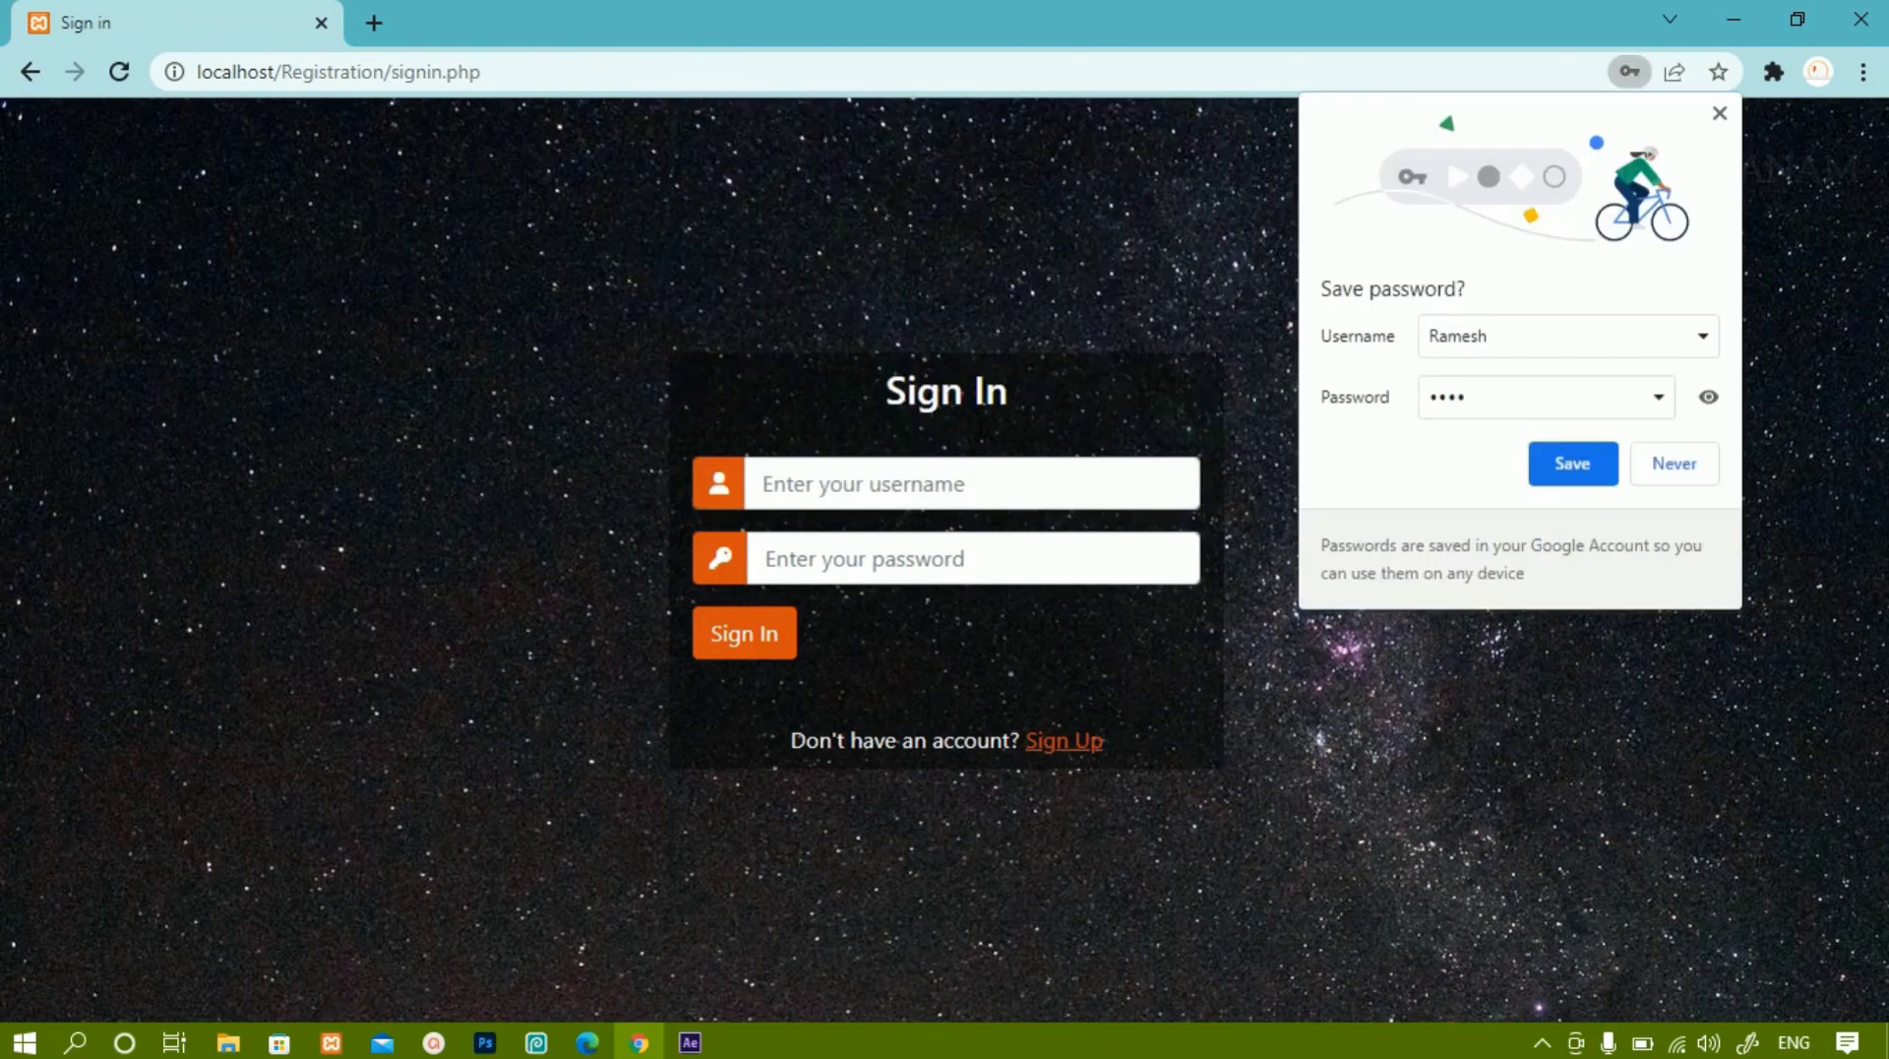
key("Tab")
key("Return")
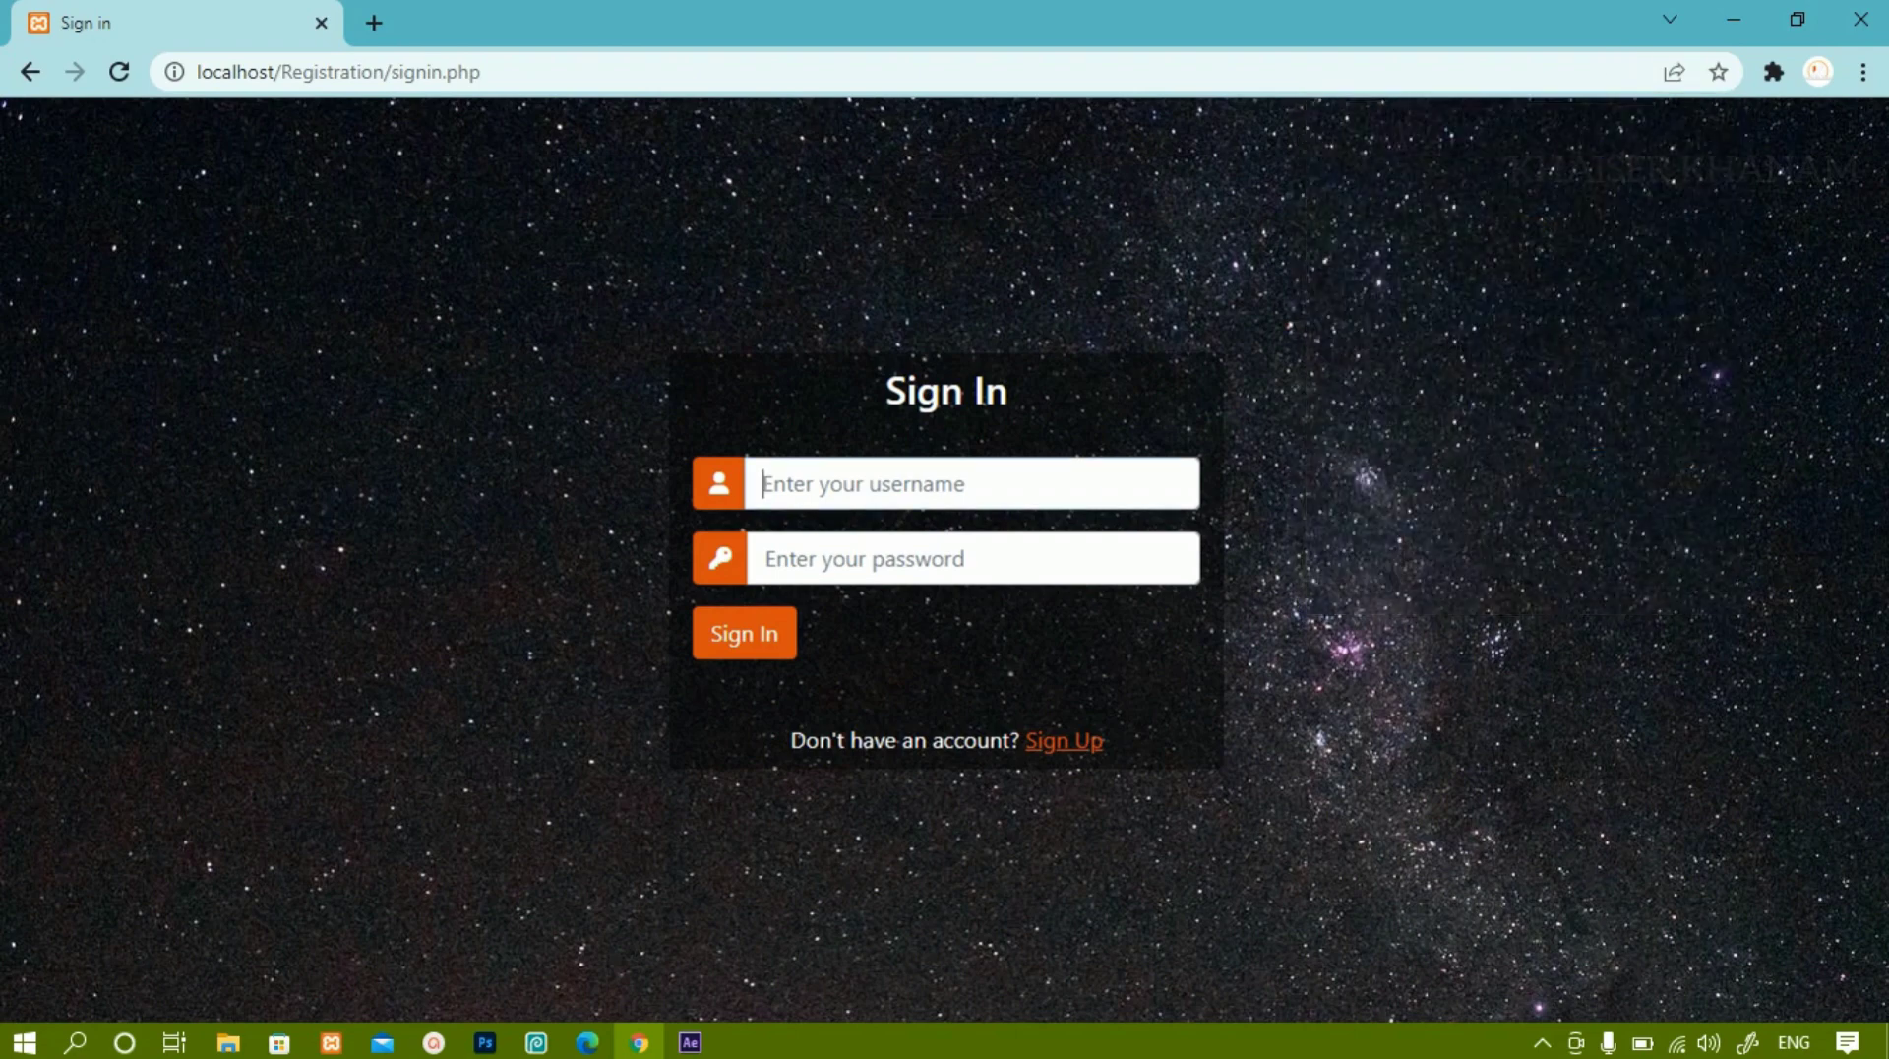
Attempt sign-in with the second username and a password, then dismiss the Invalid credentials alert.
type("Ramesh")
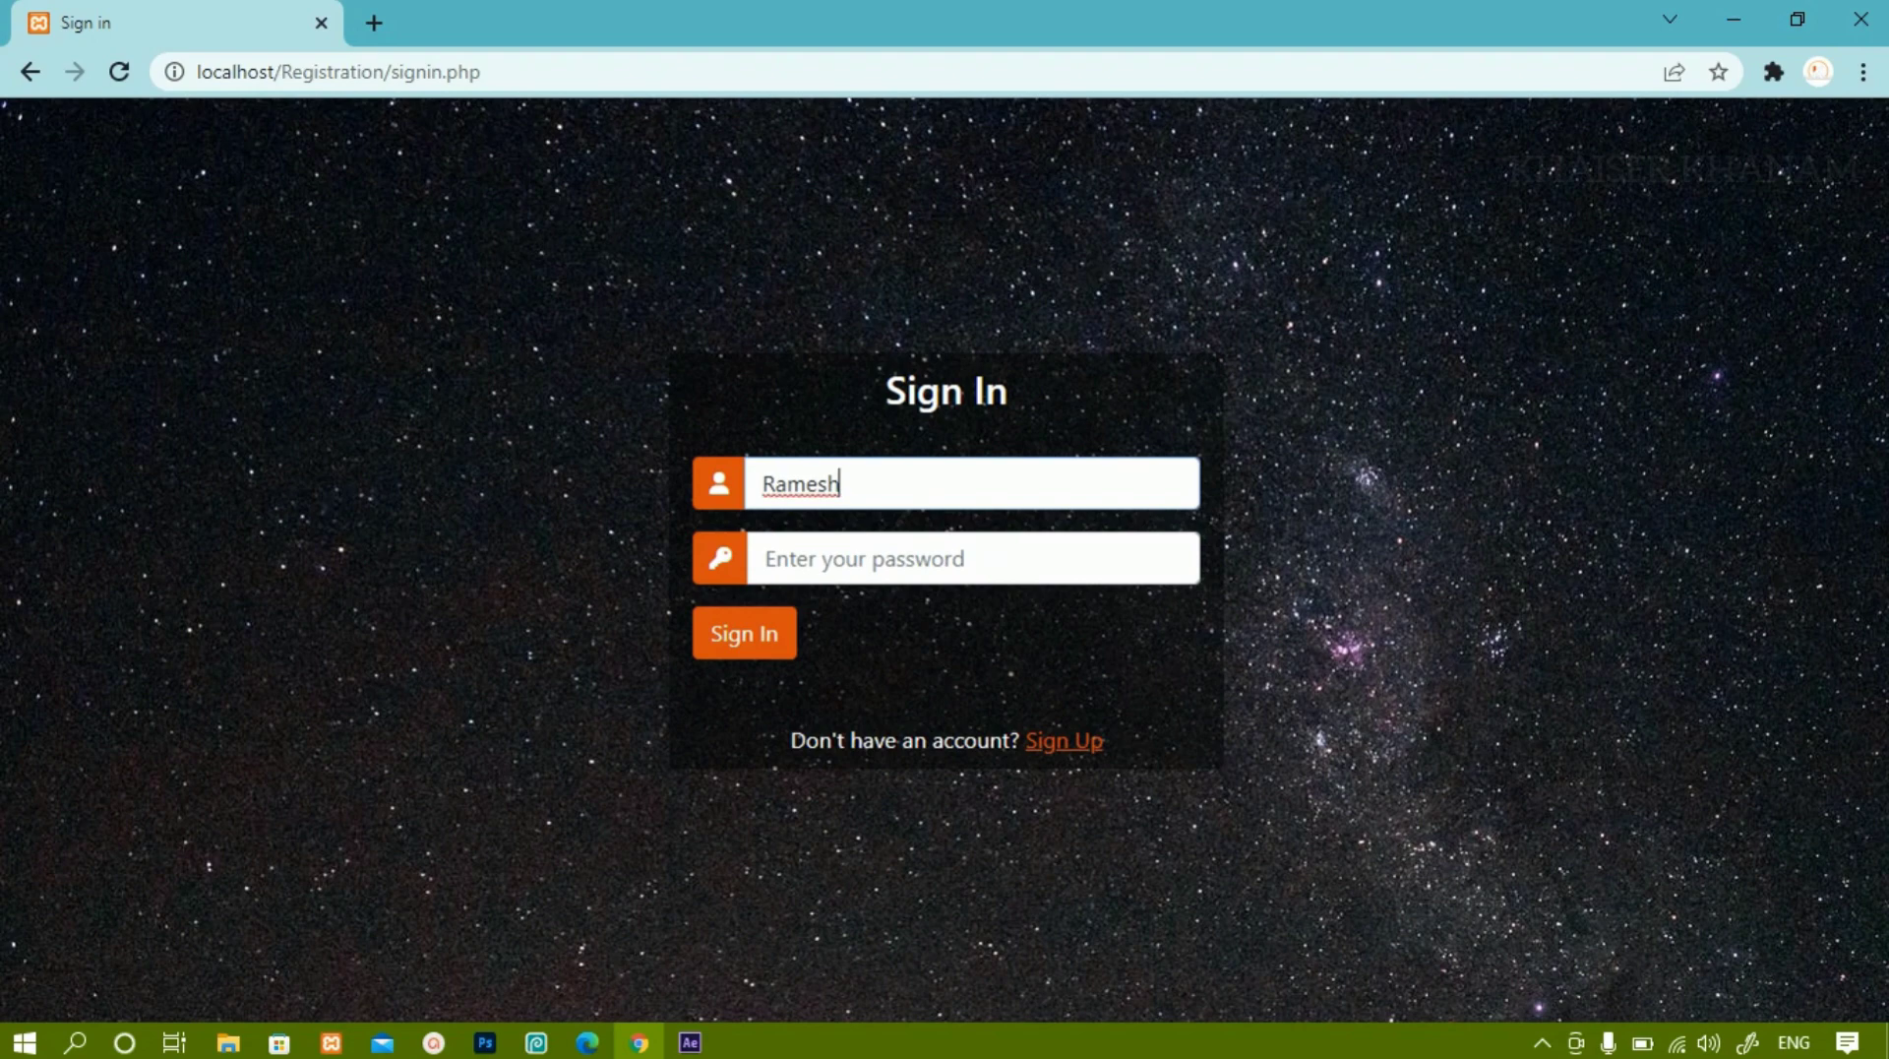
key("Tab")
type("1234")
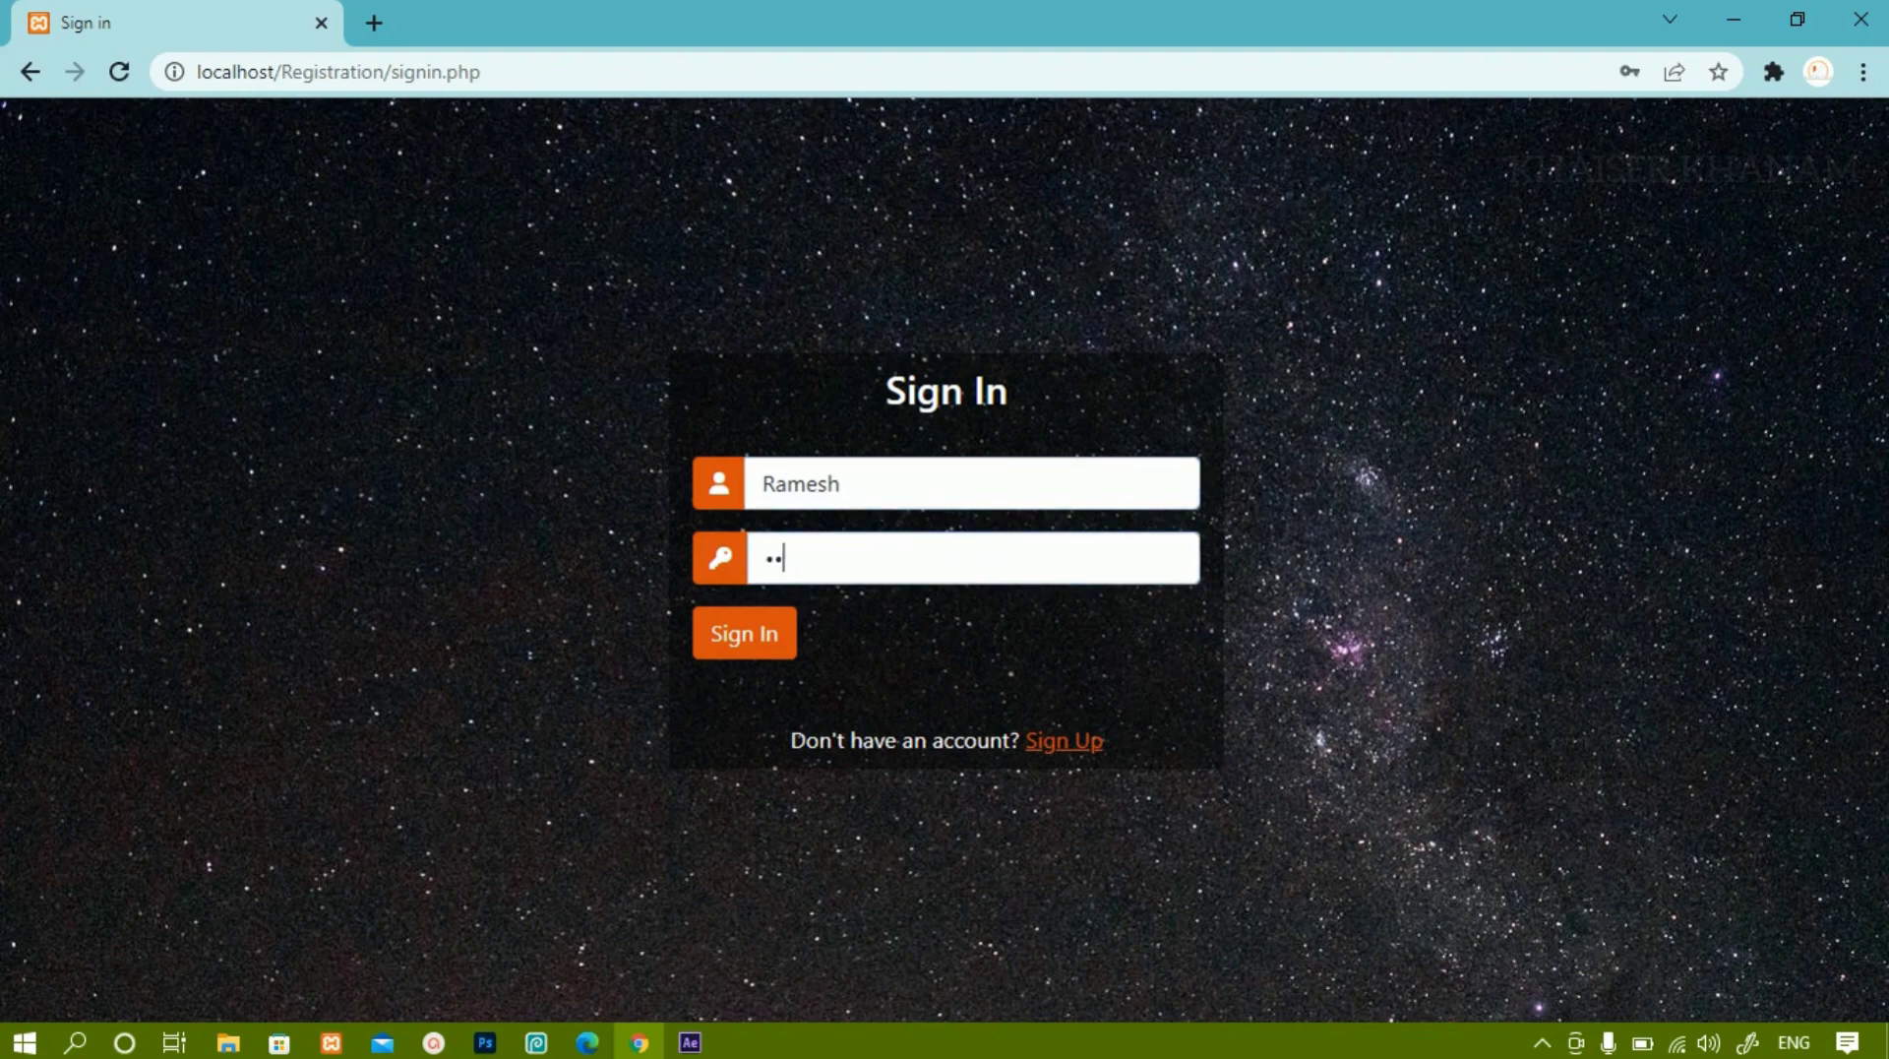
key("Return")
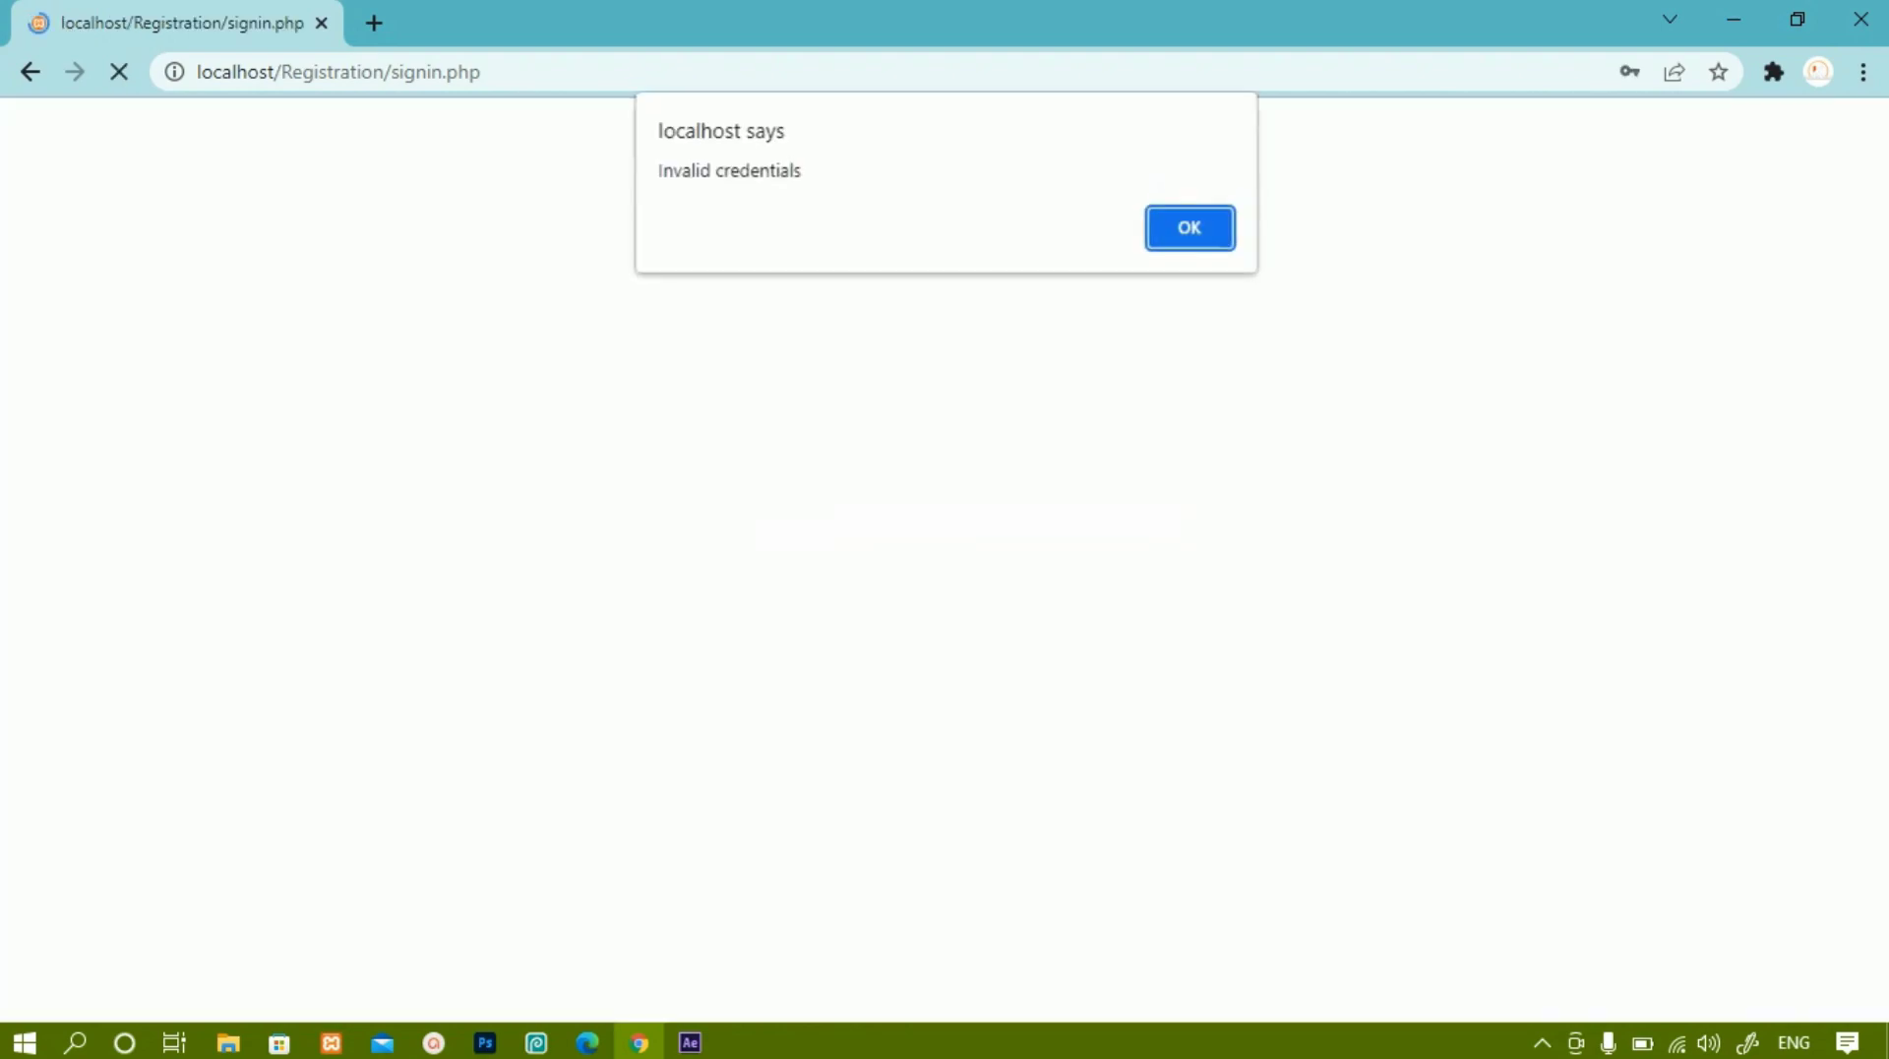
key("Return")
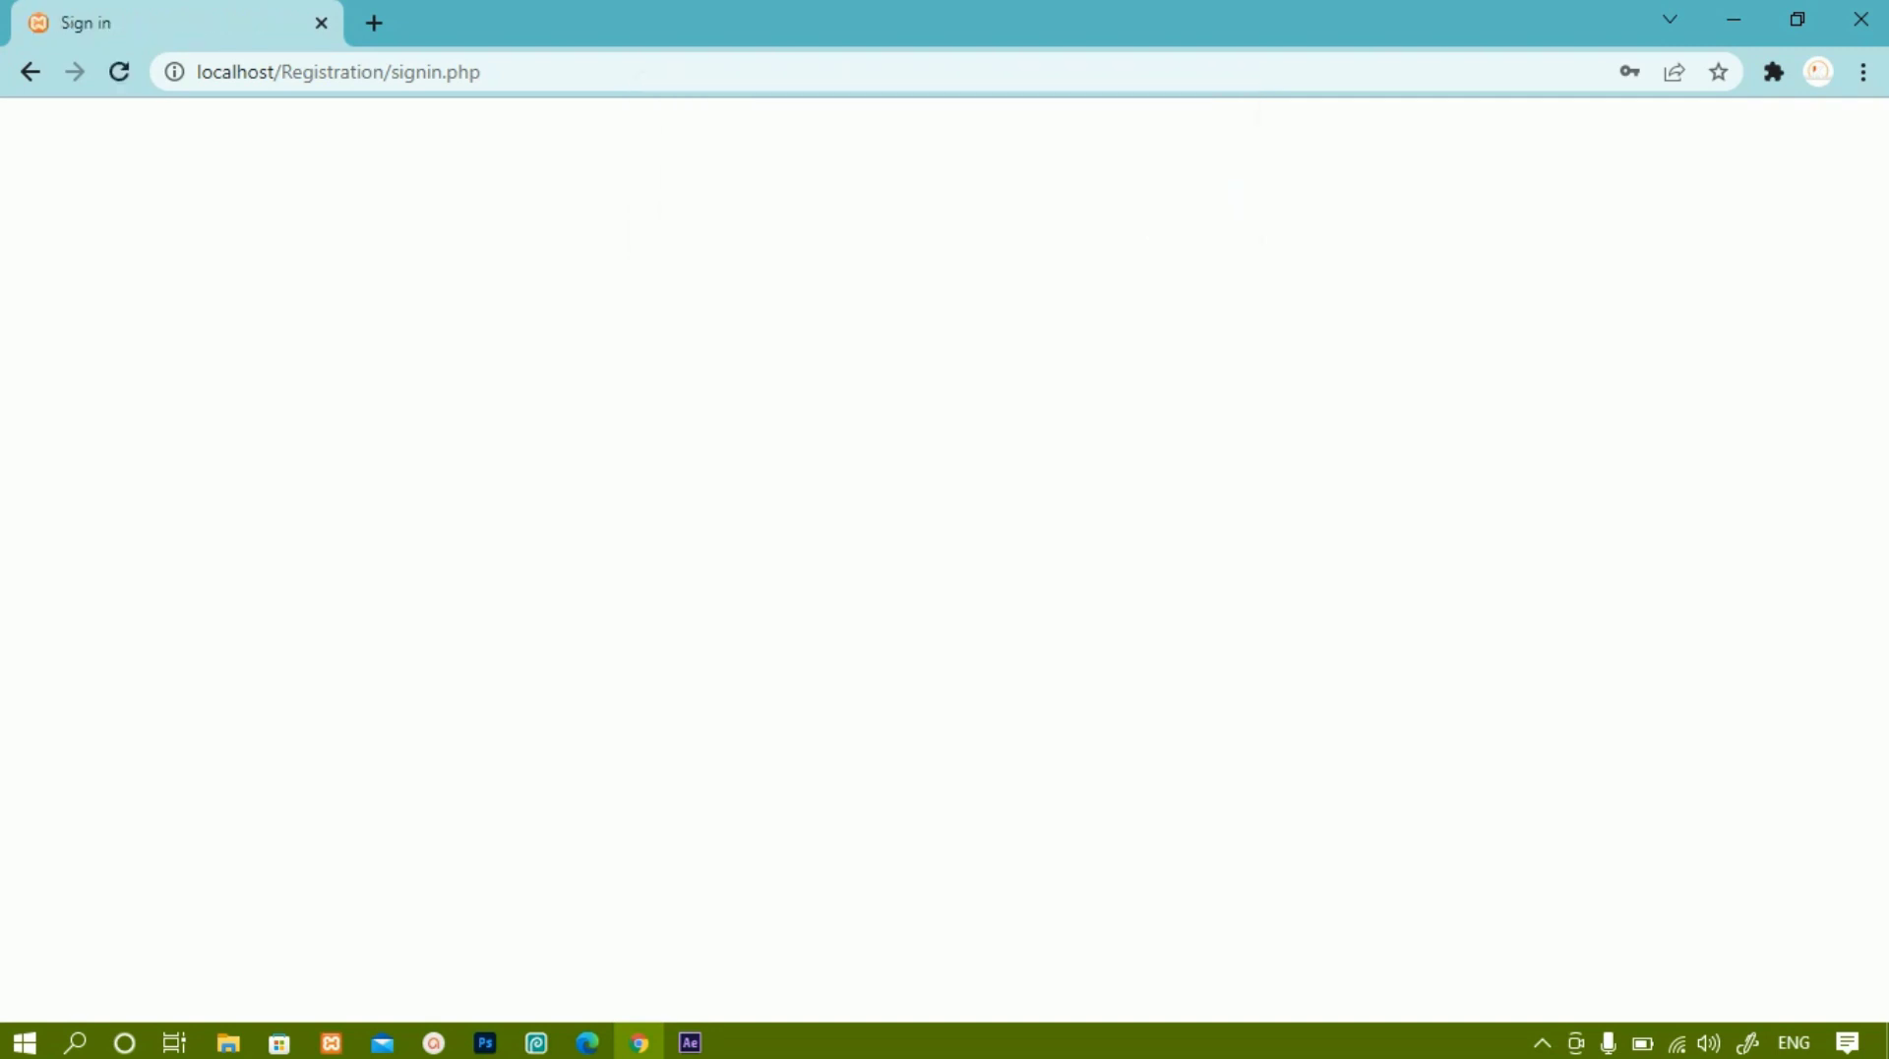
Retry sign-in with an altered username and dismiss the second Invalid credentials alert.
type("Ramesh1")
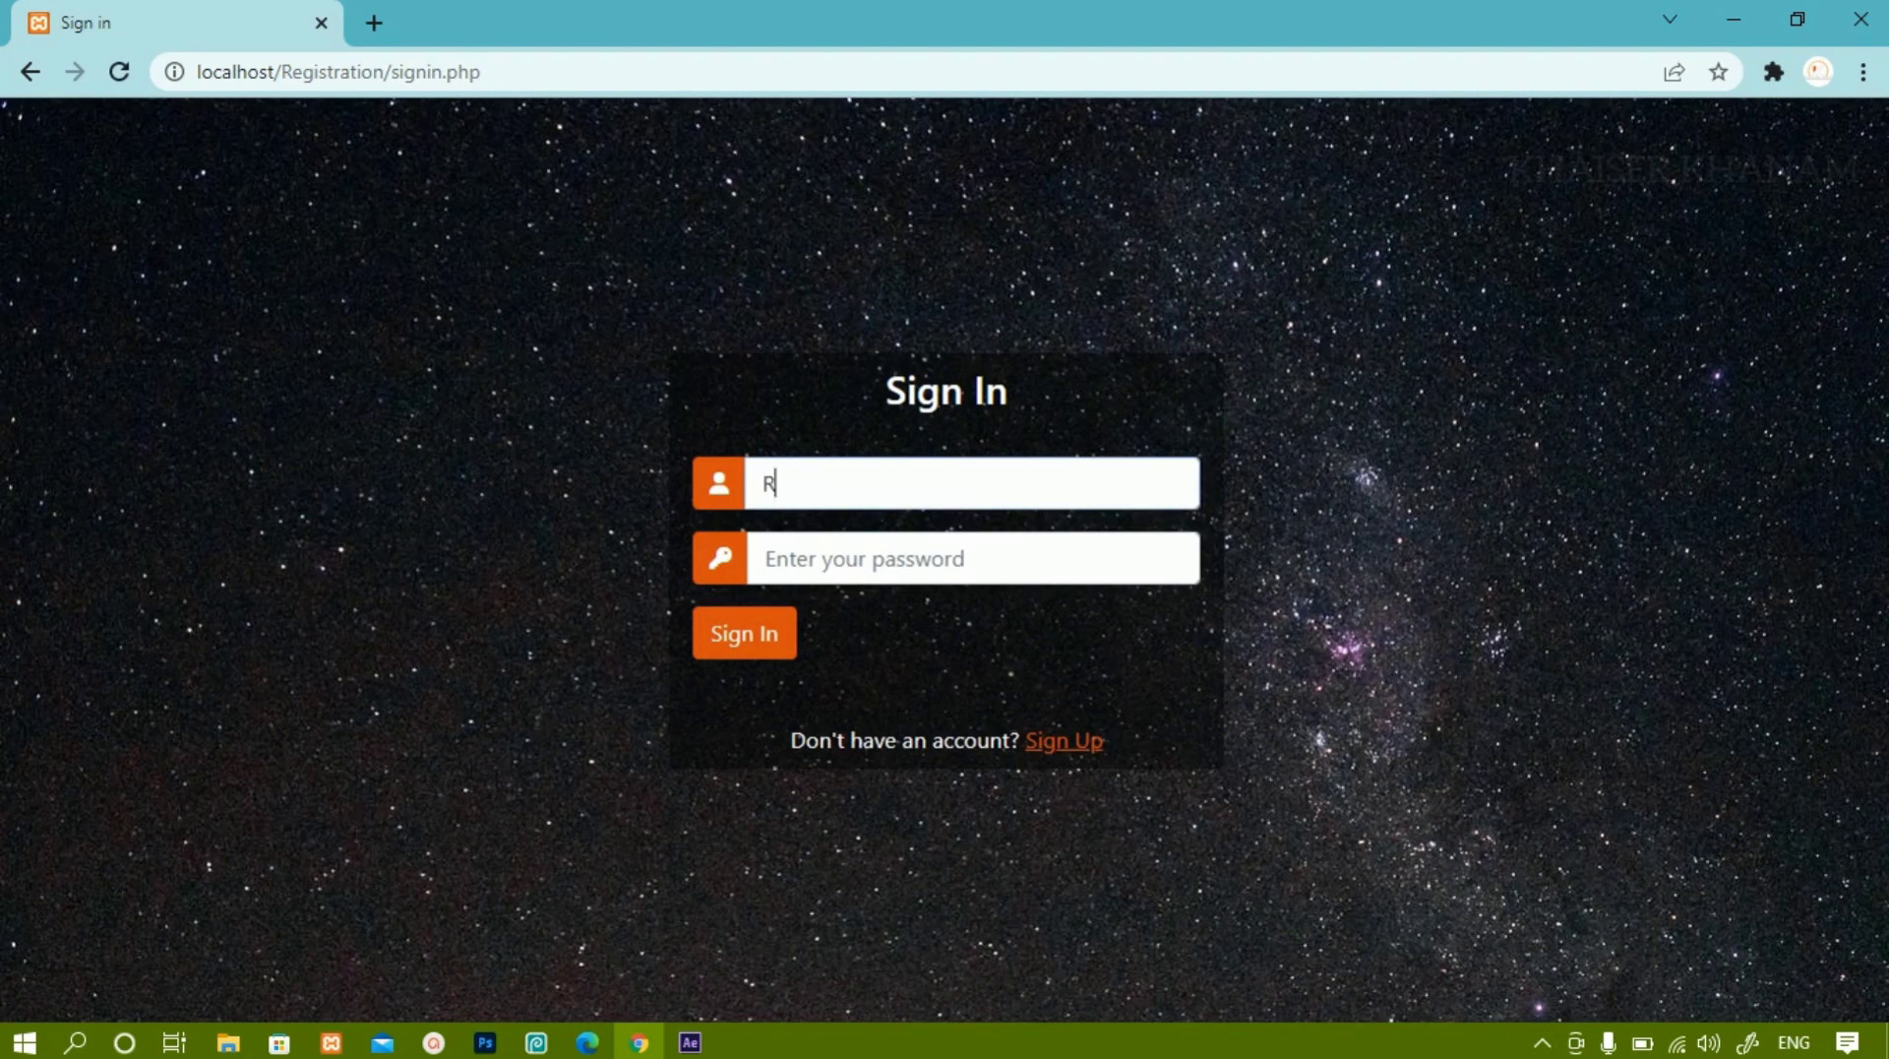
key("Tab")
type("1234")
key("Tab")
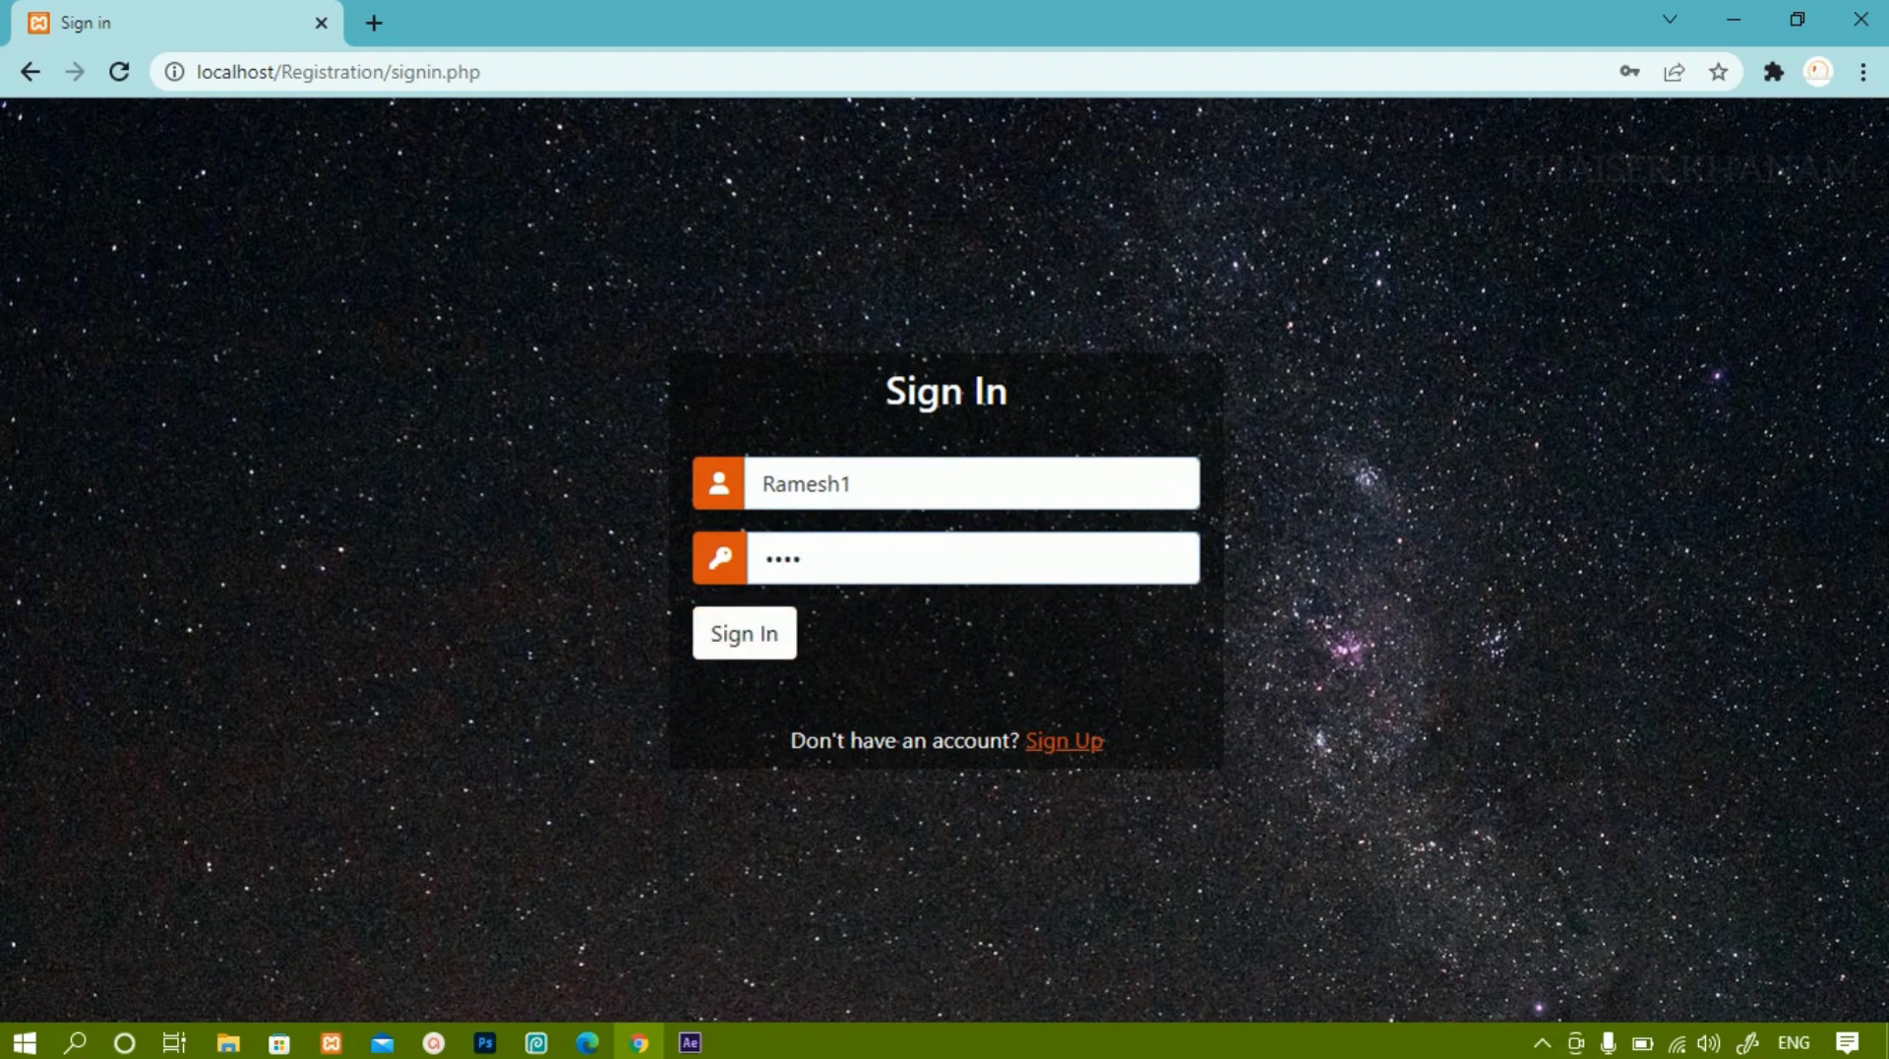
key("Return")
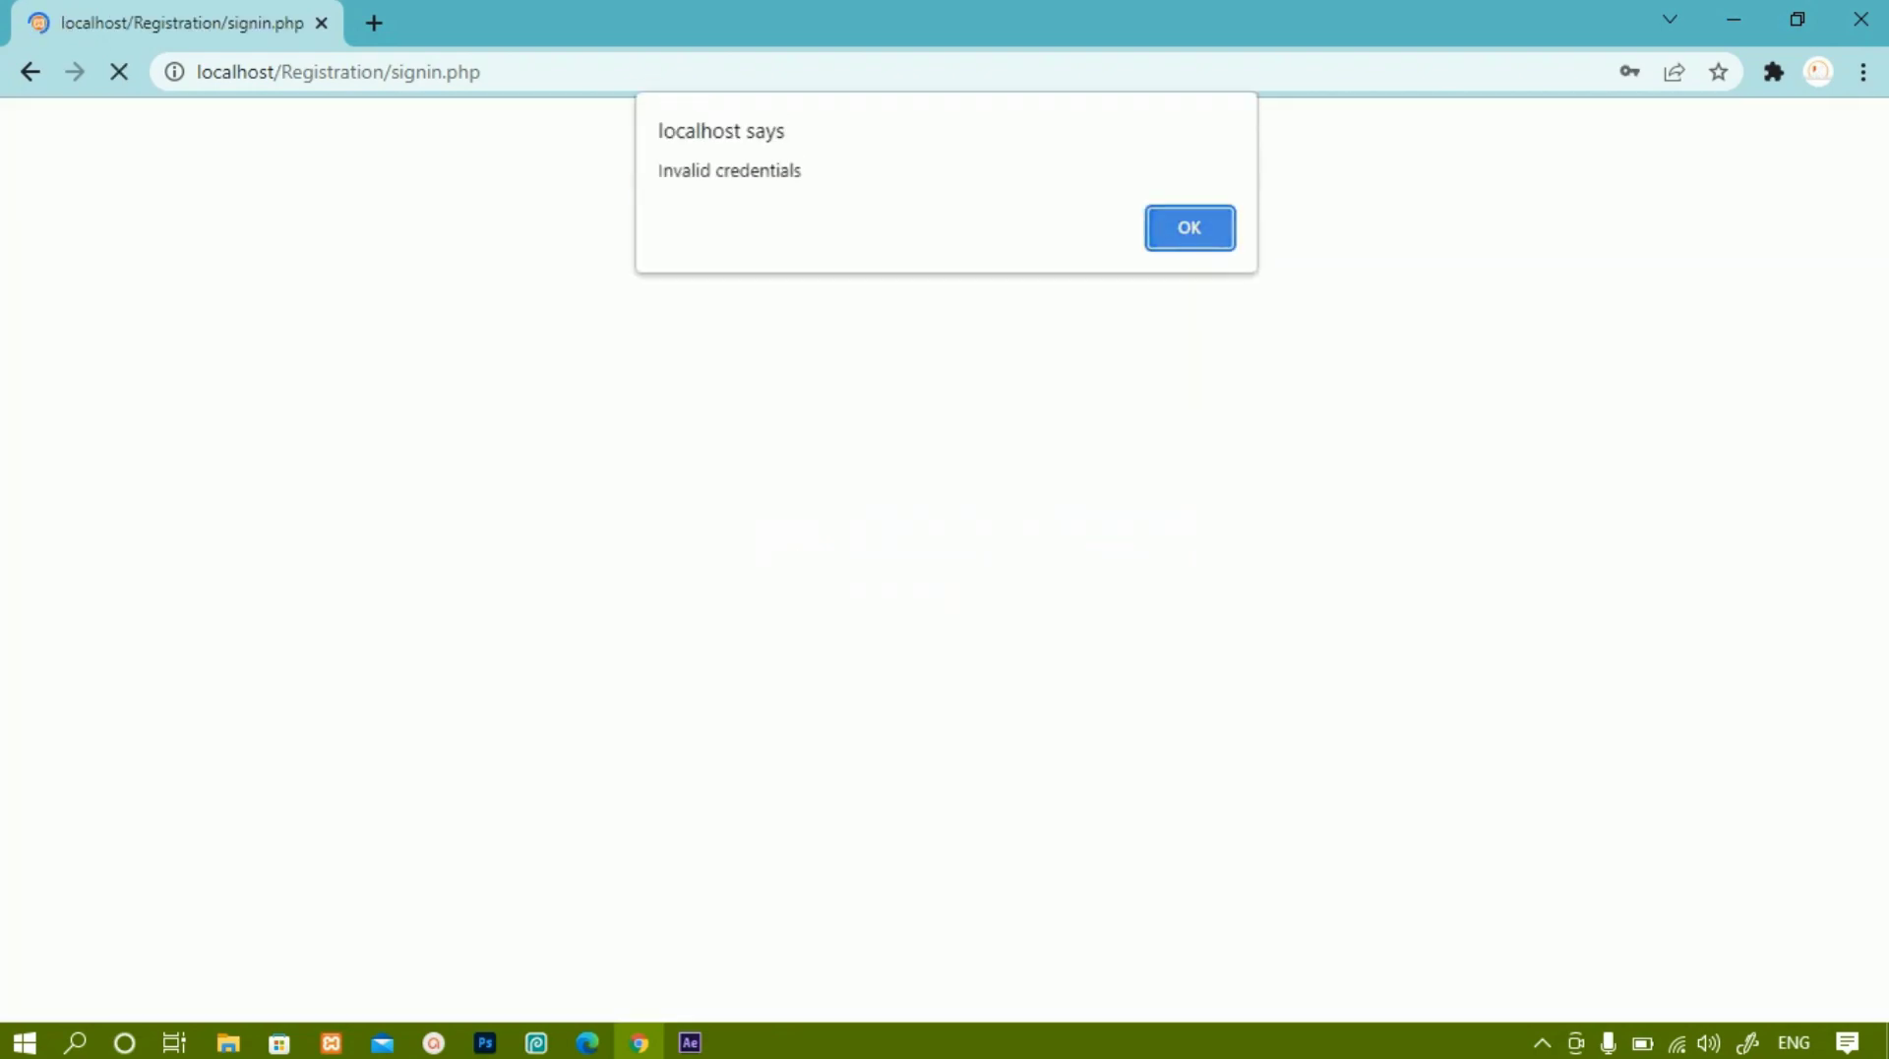
key("Return")
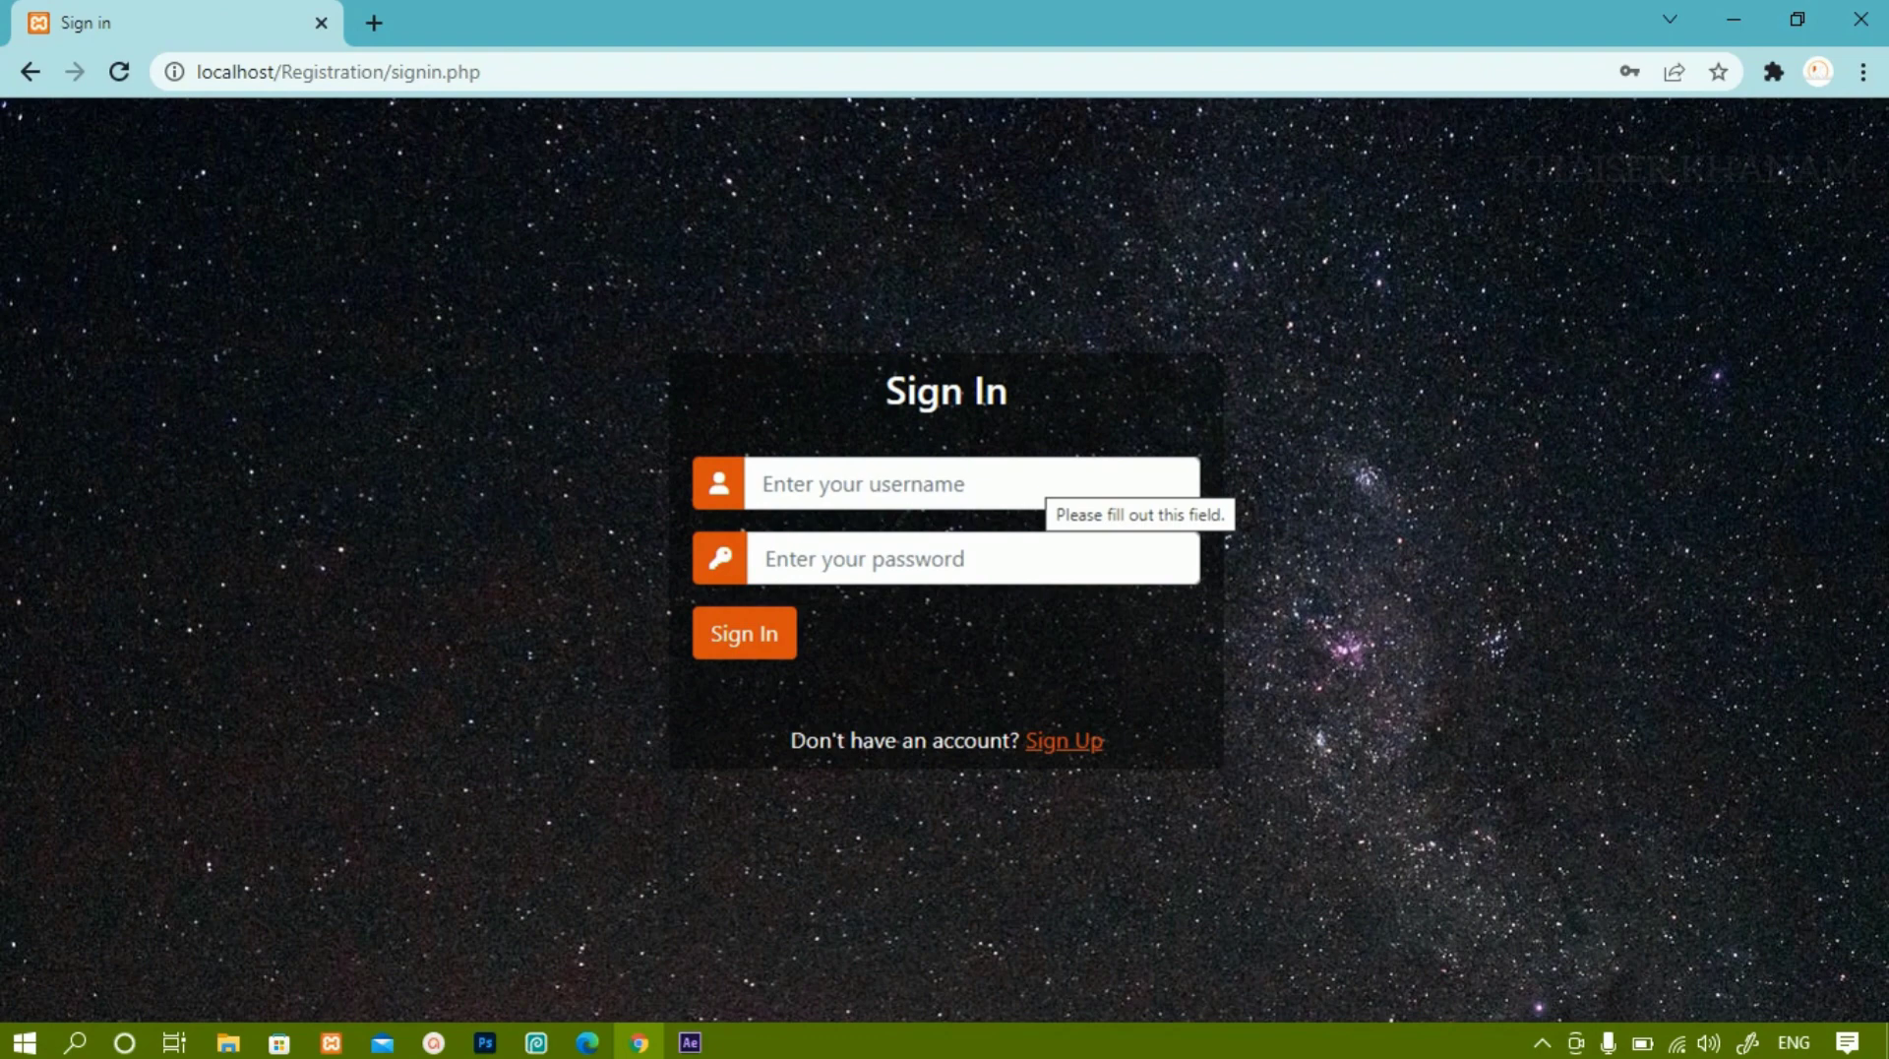
Sign in with the registered second username and its password, then dismiss the login success alert.
type("Ramesh")
left_click(787, 558)
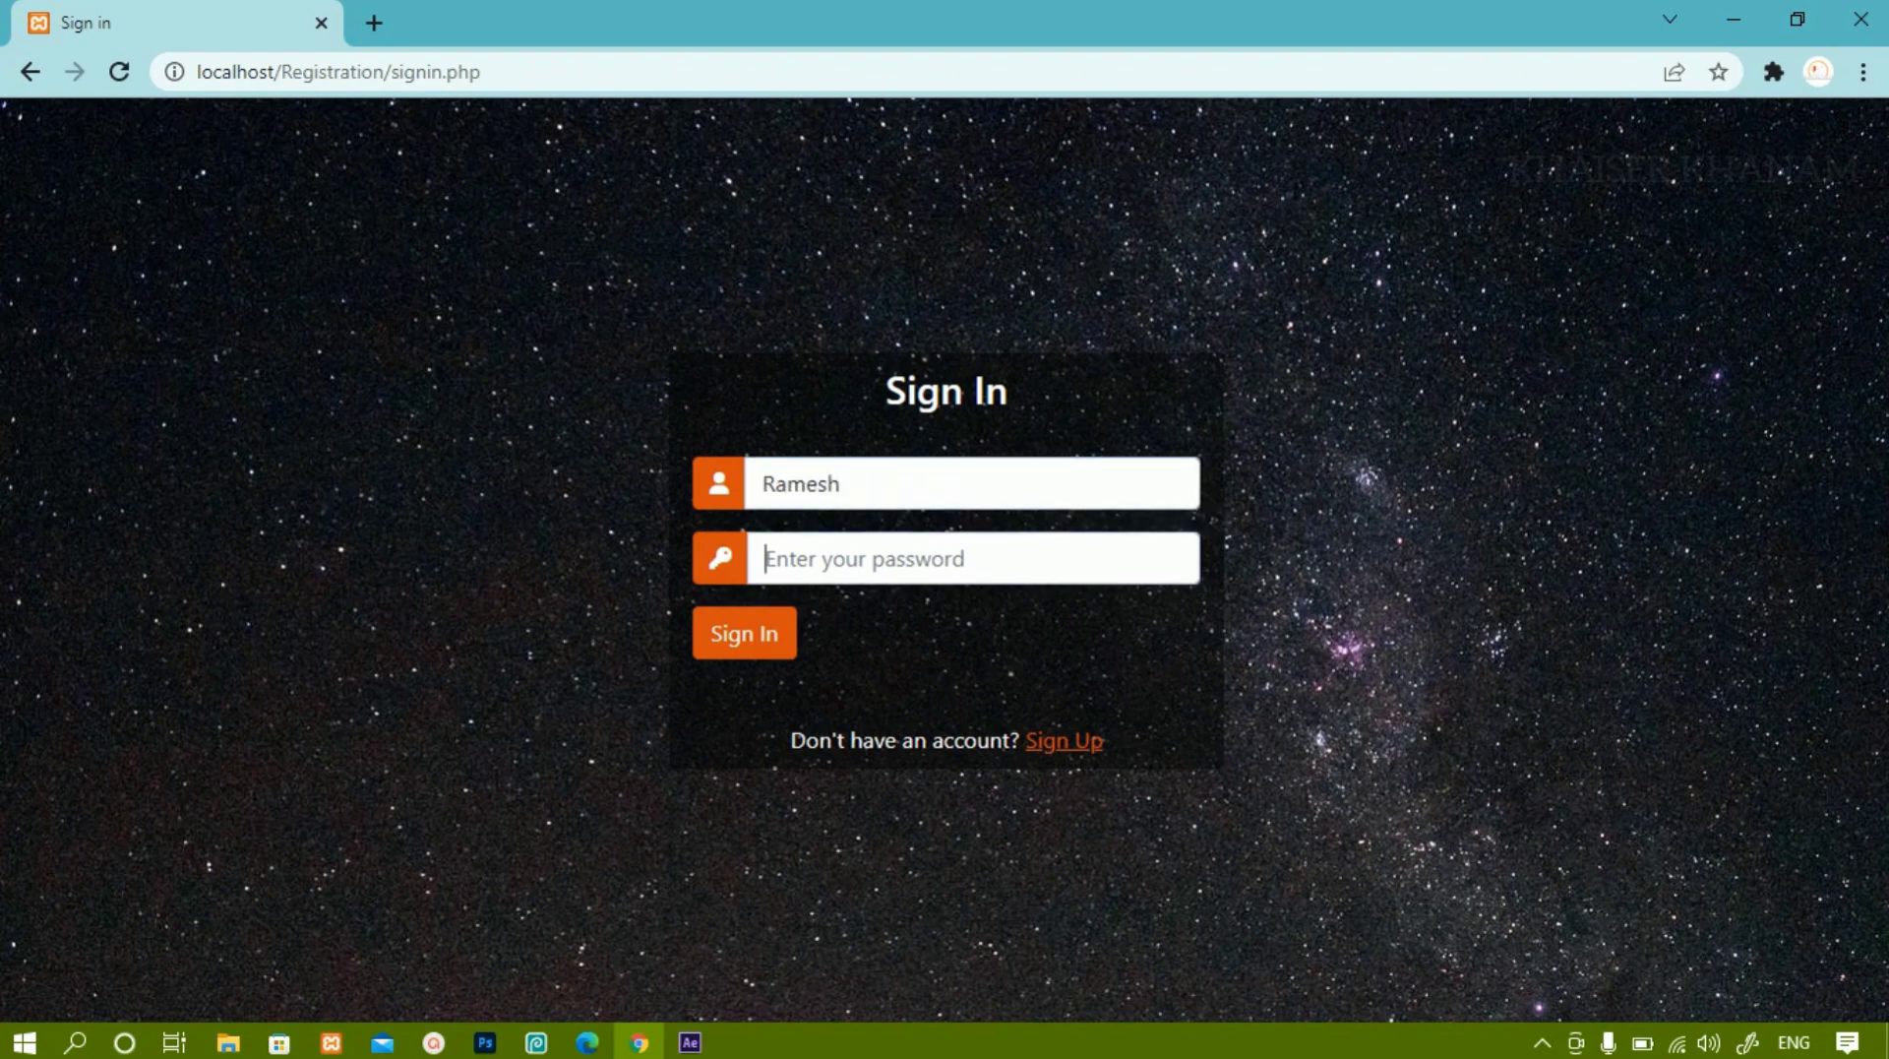
type("1234")
key("Return")
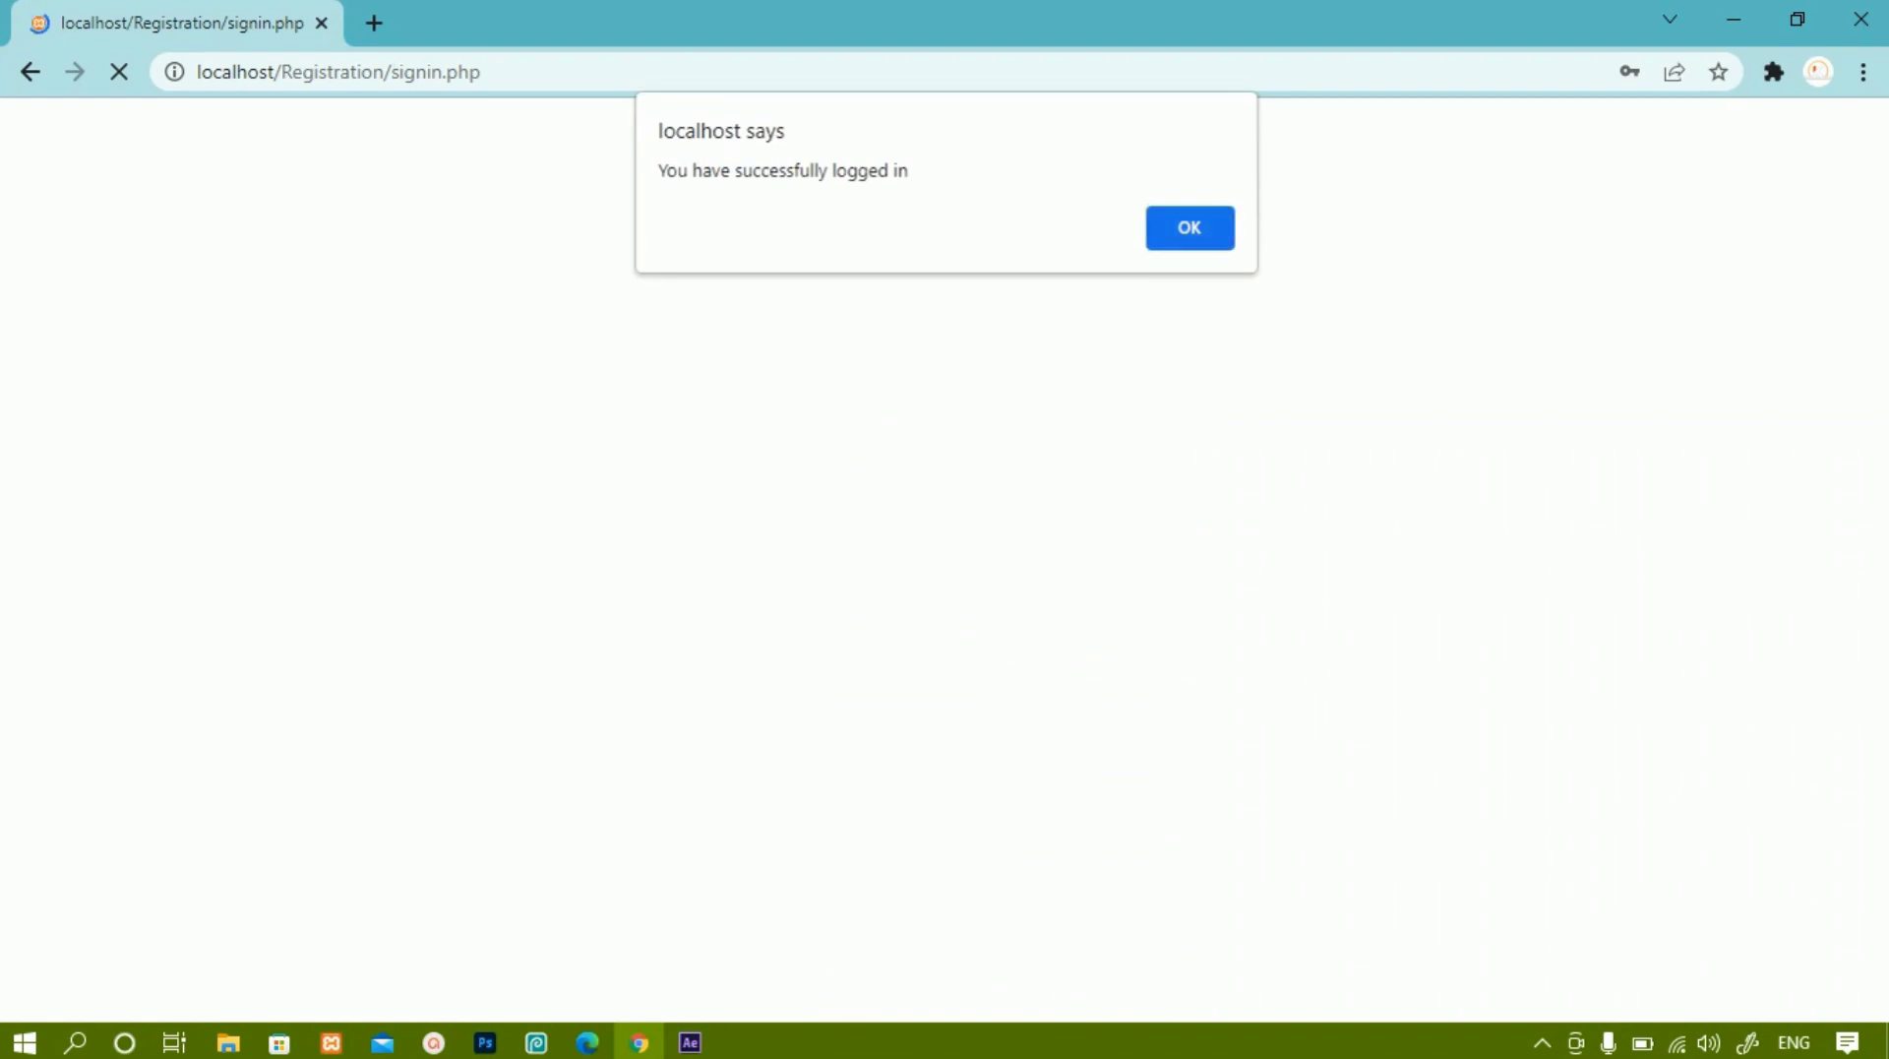
key("Return")
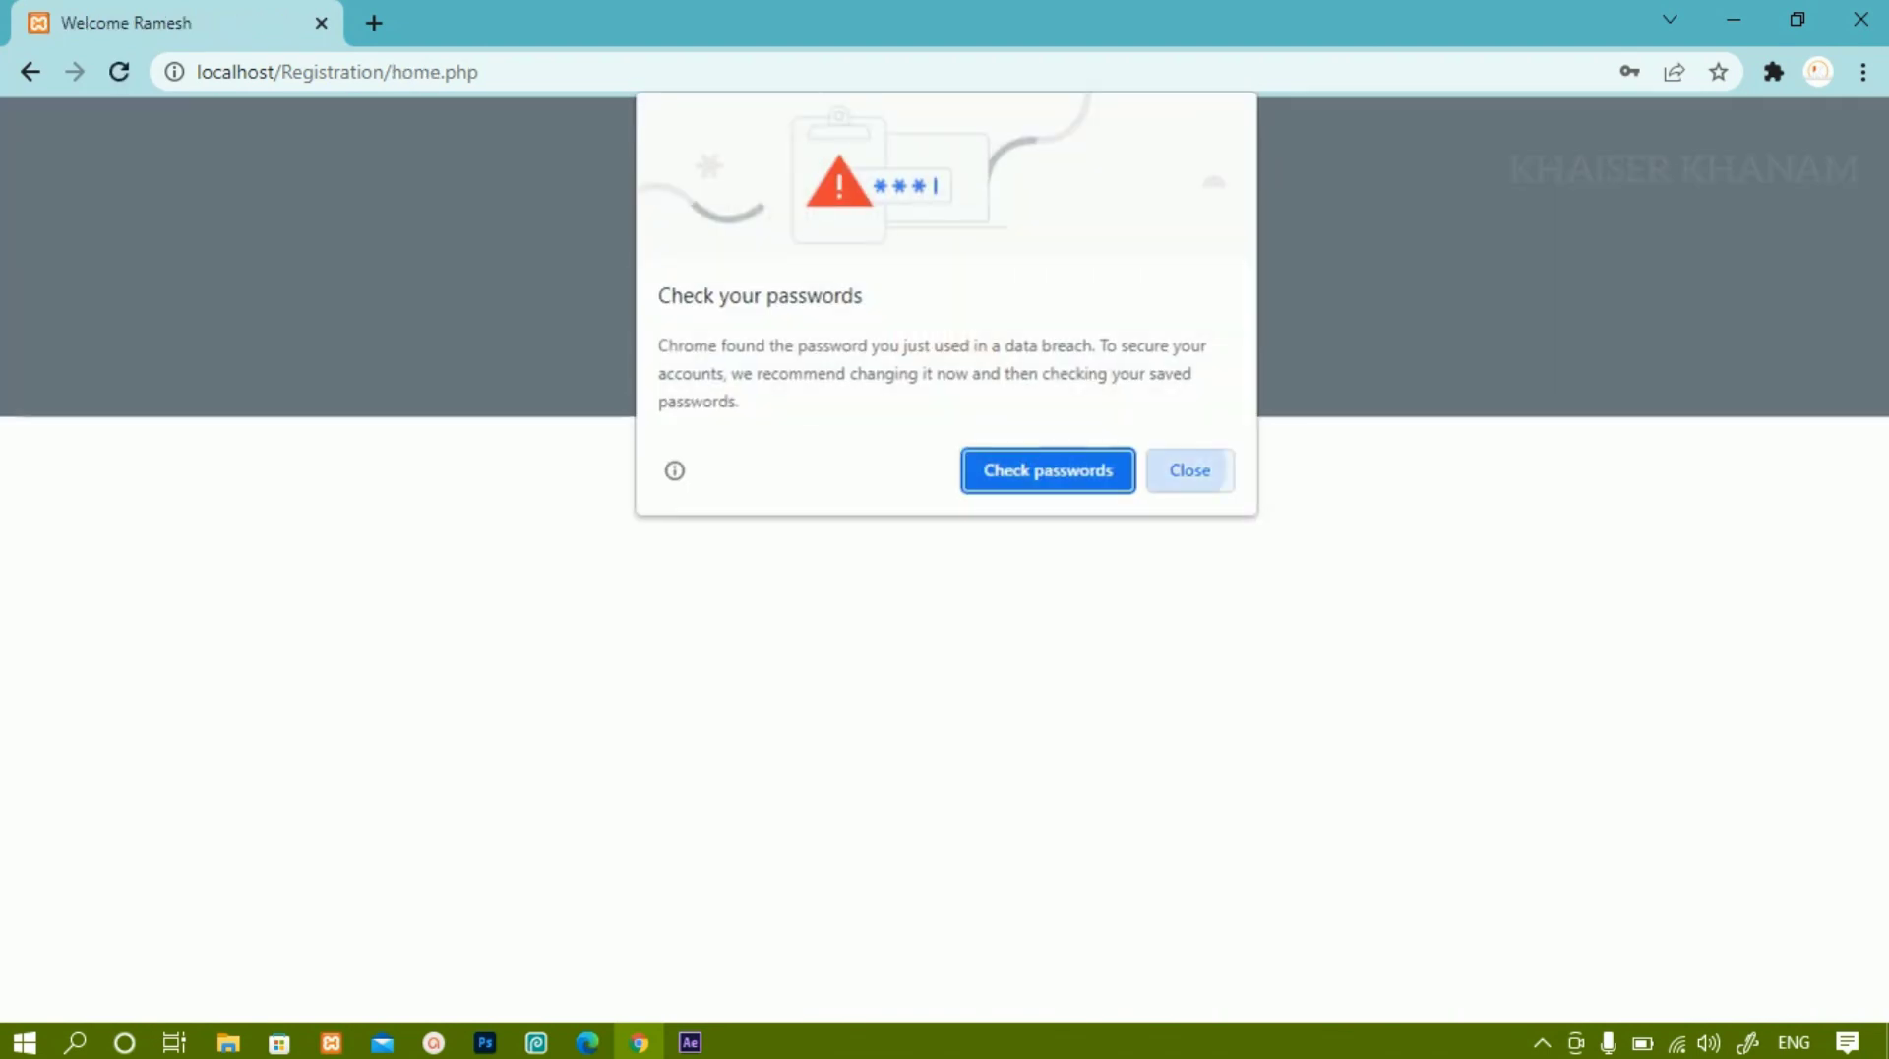
Close Chrome's password warnings, select the username in the welcome heading, and log out.
key("Escape")
key("Escape")
double_click(1070, 200)
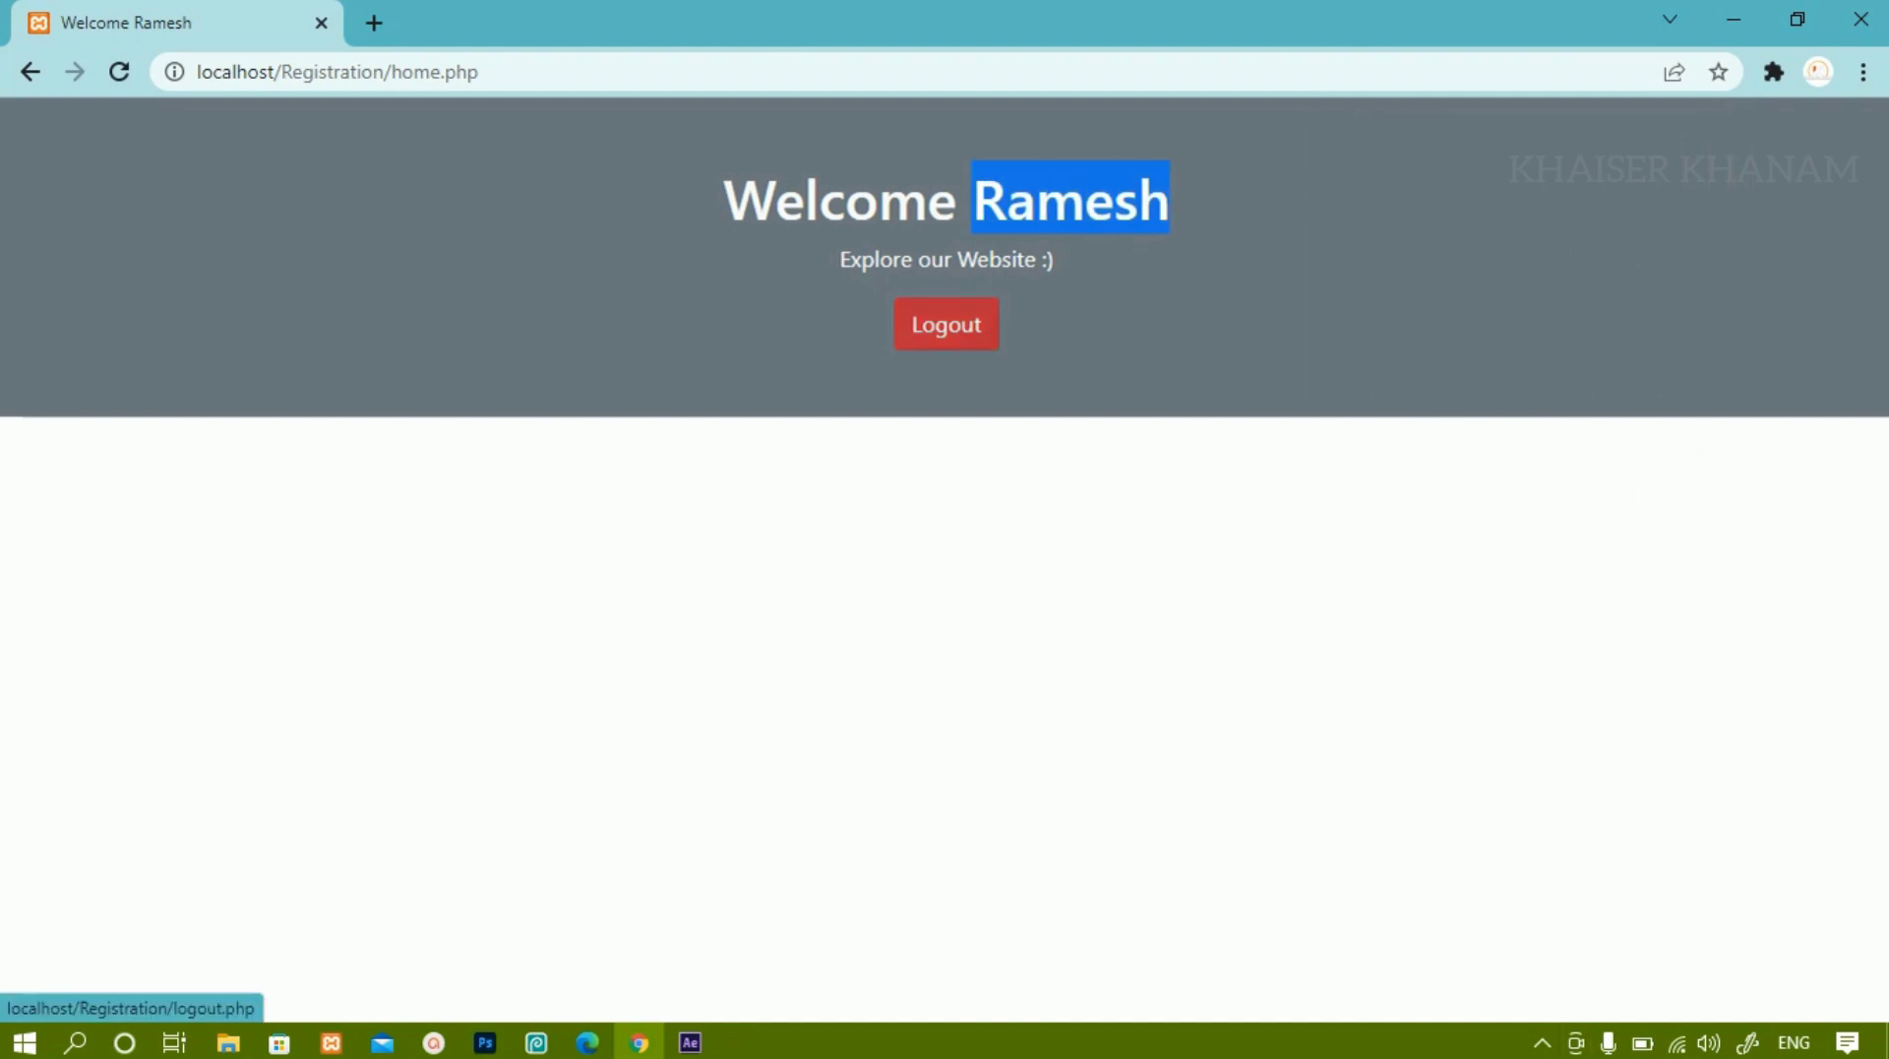
left_click_drag(1169, 200, 971, 199)
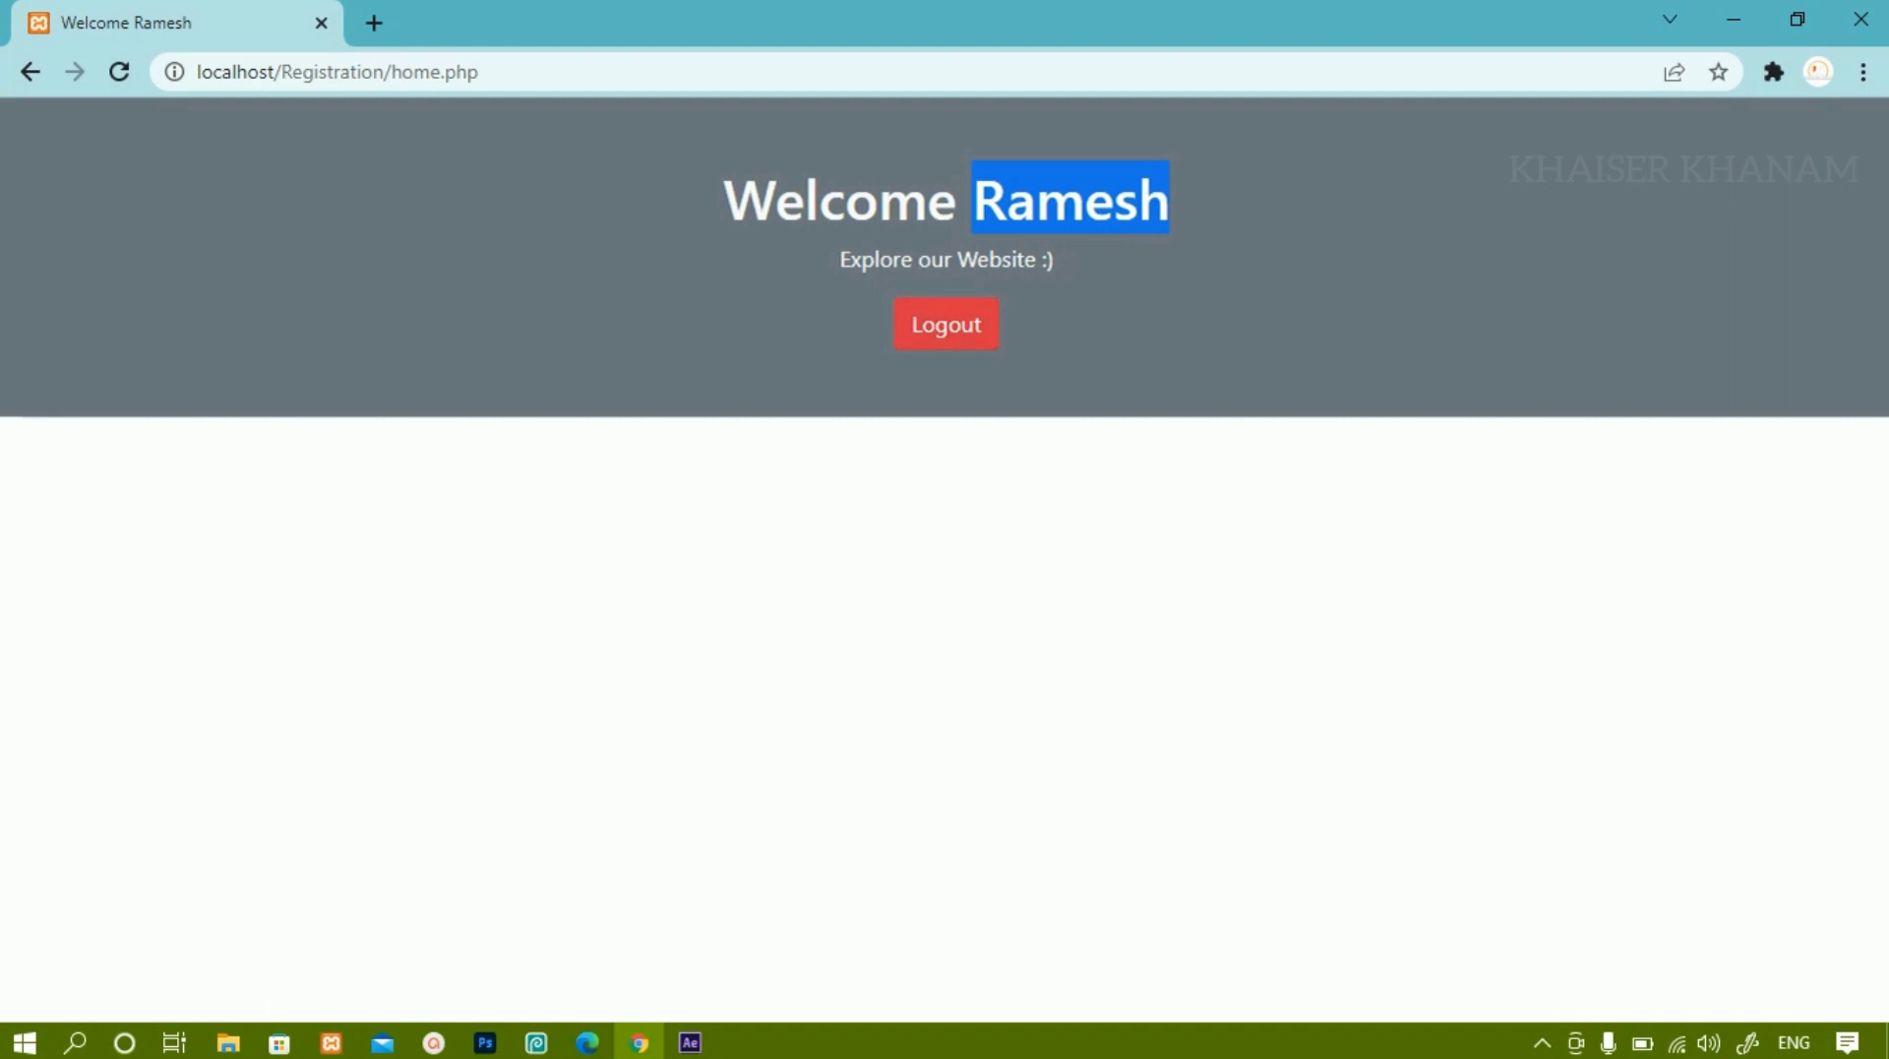
left_click(945, 324)
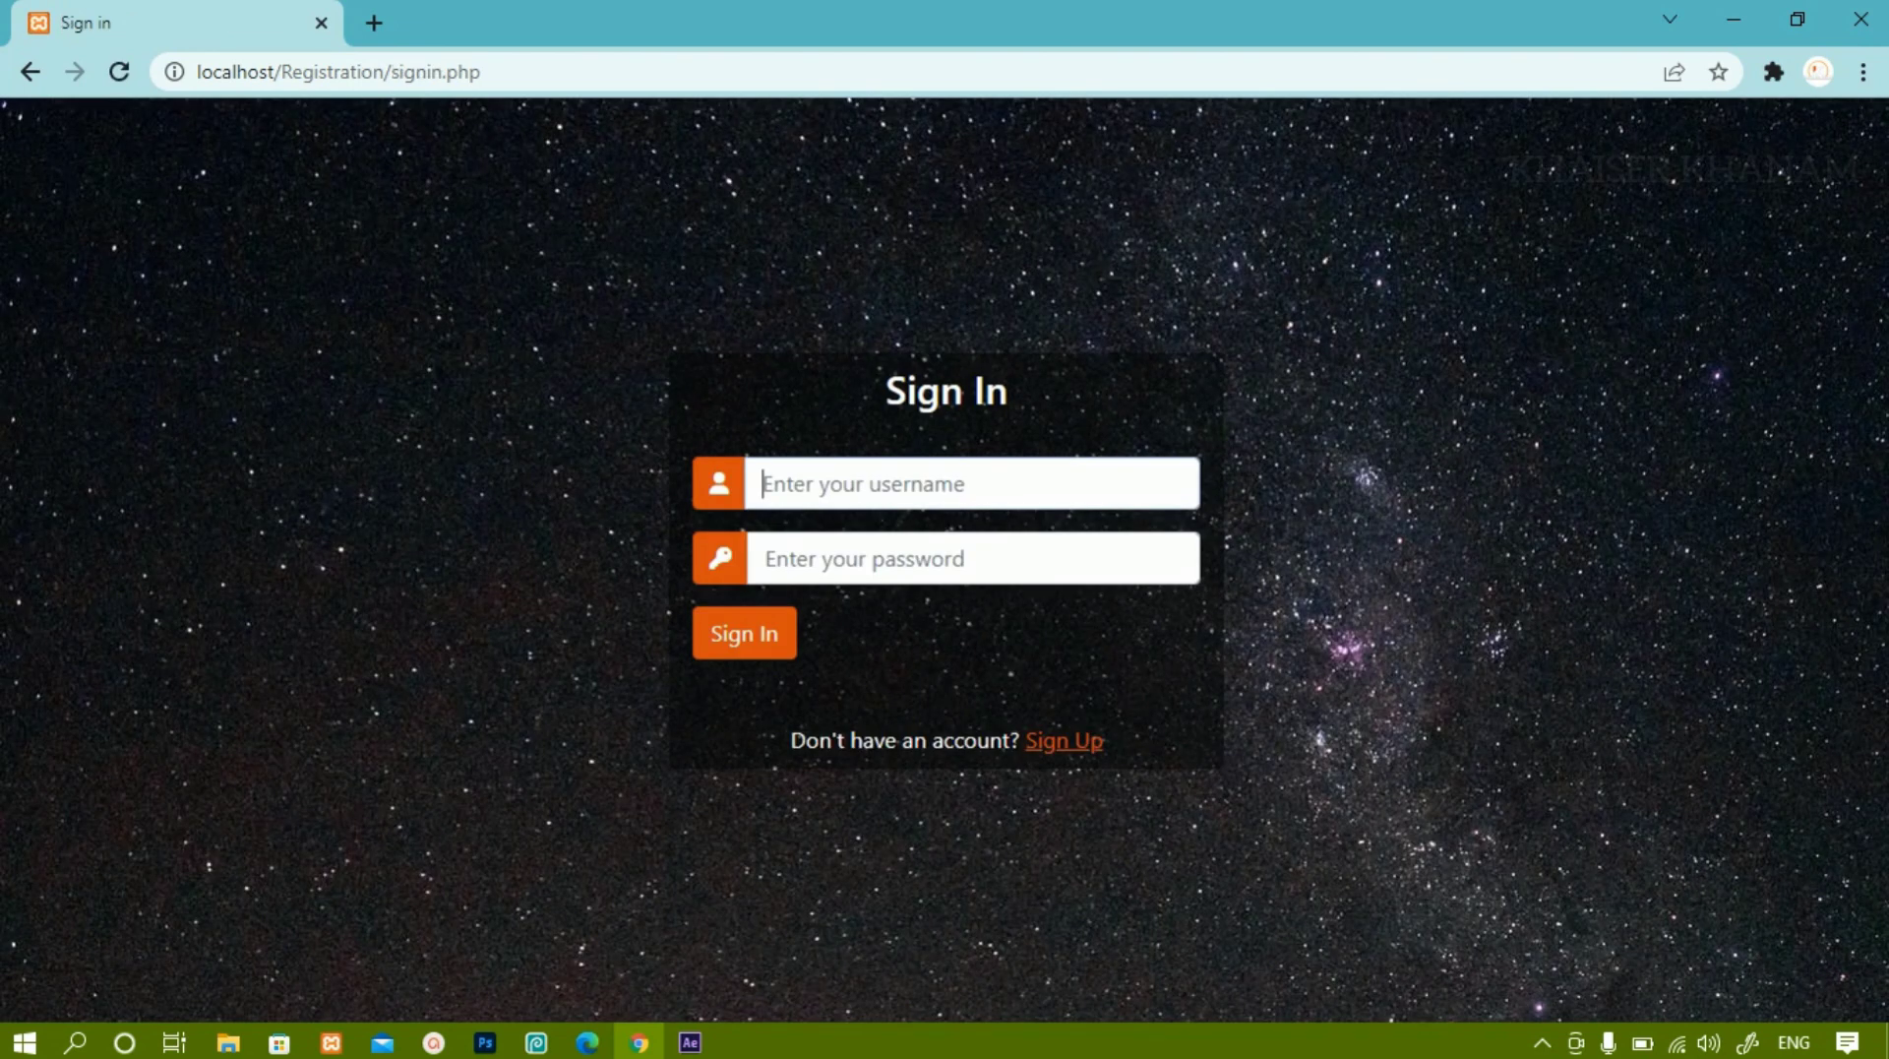
Sign in with the first account's username and password, then dismiss the login success alert.
type("Suresh")
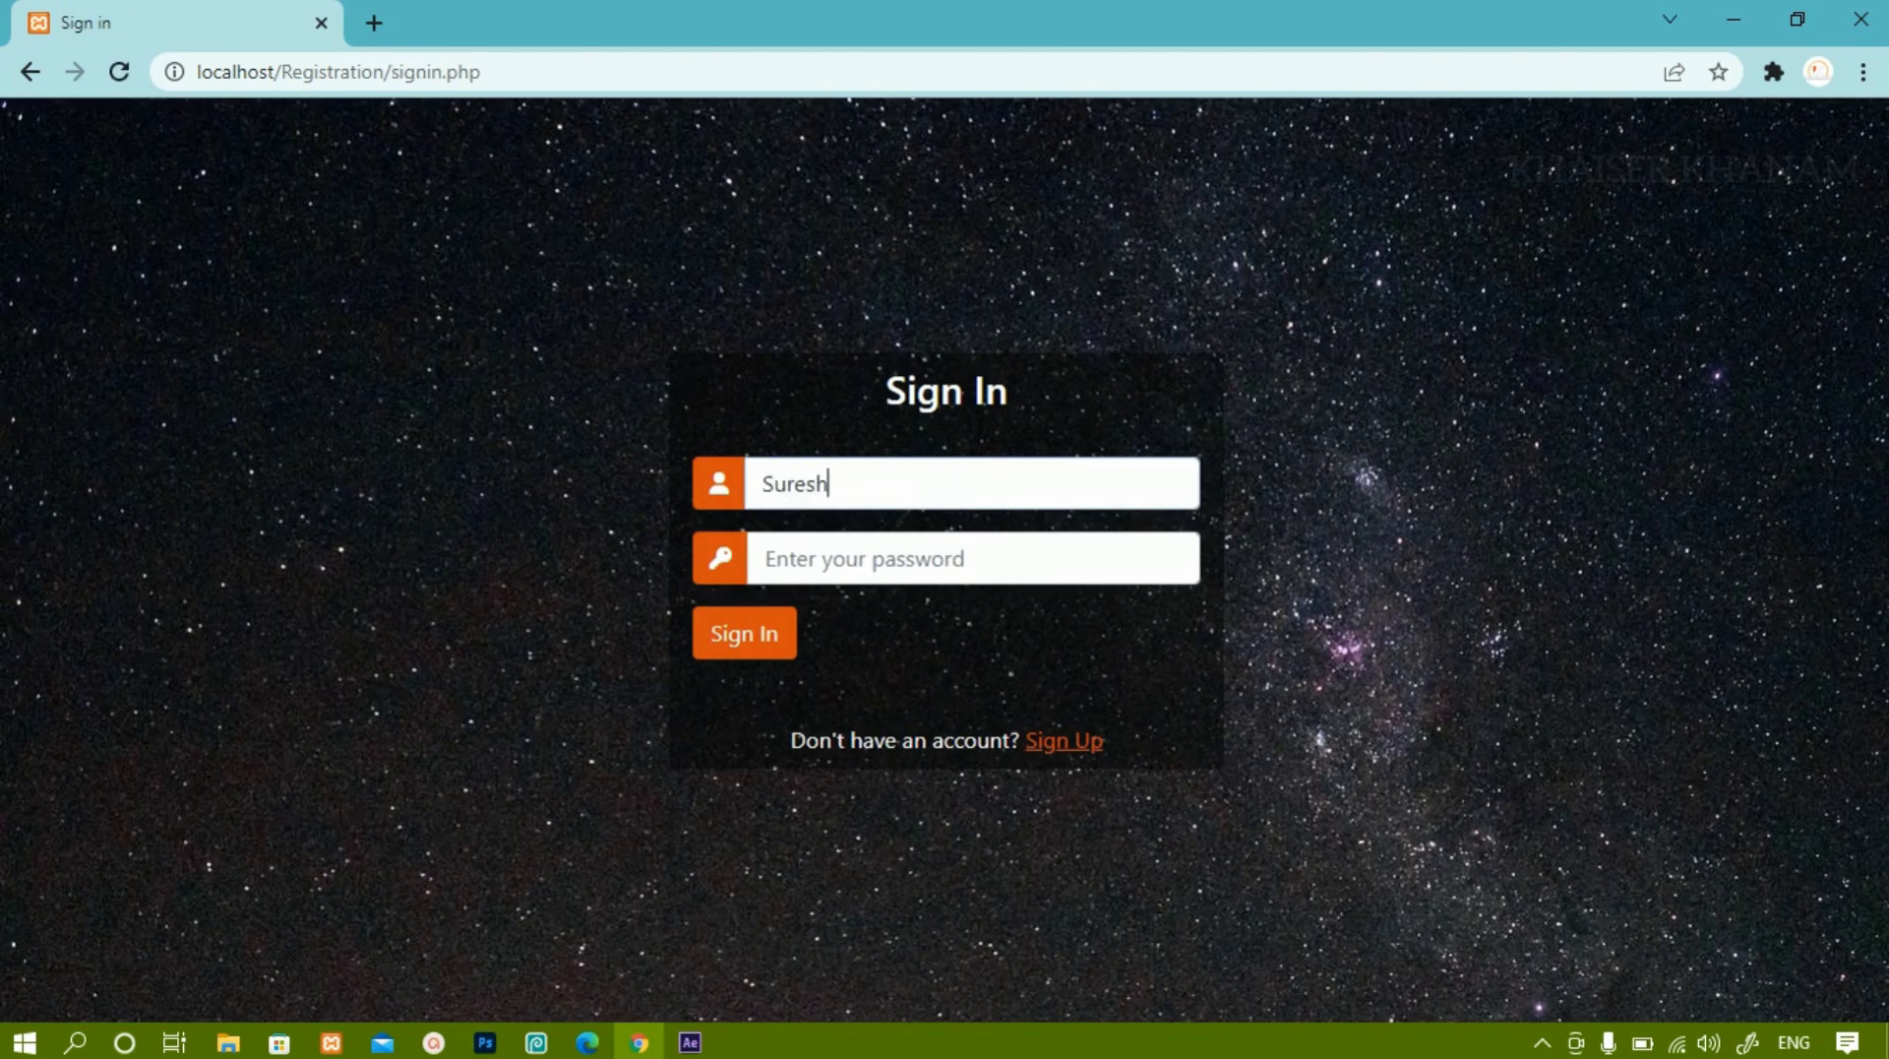
key("Tab")
type("1234")
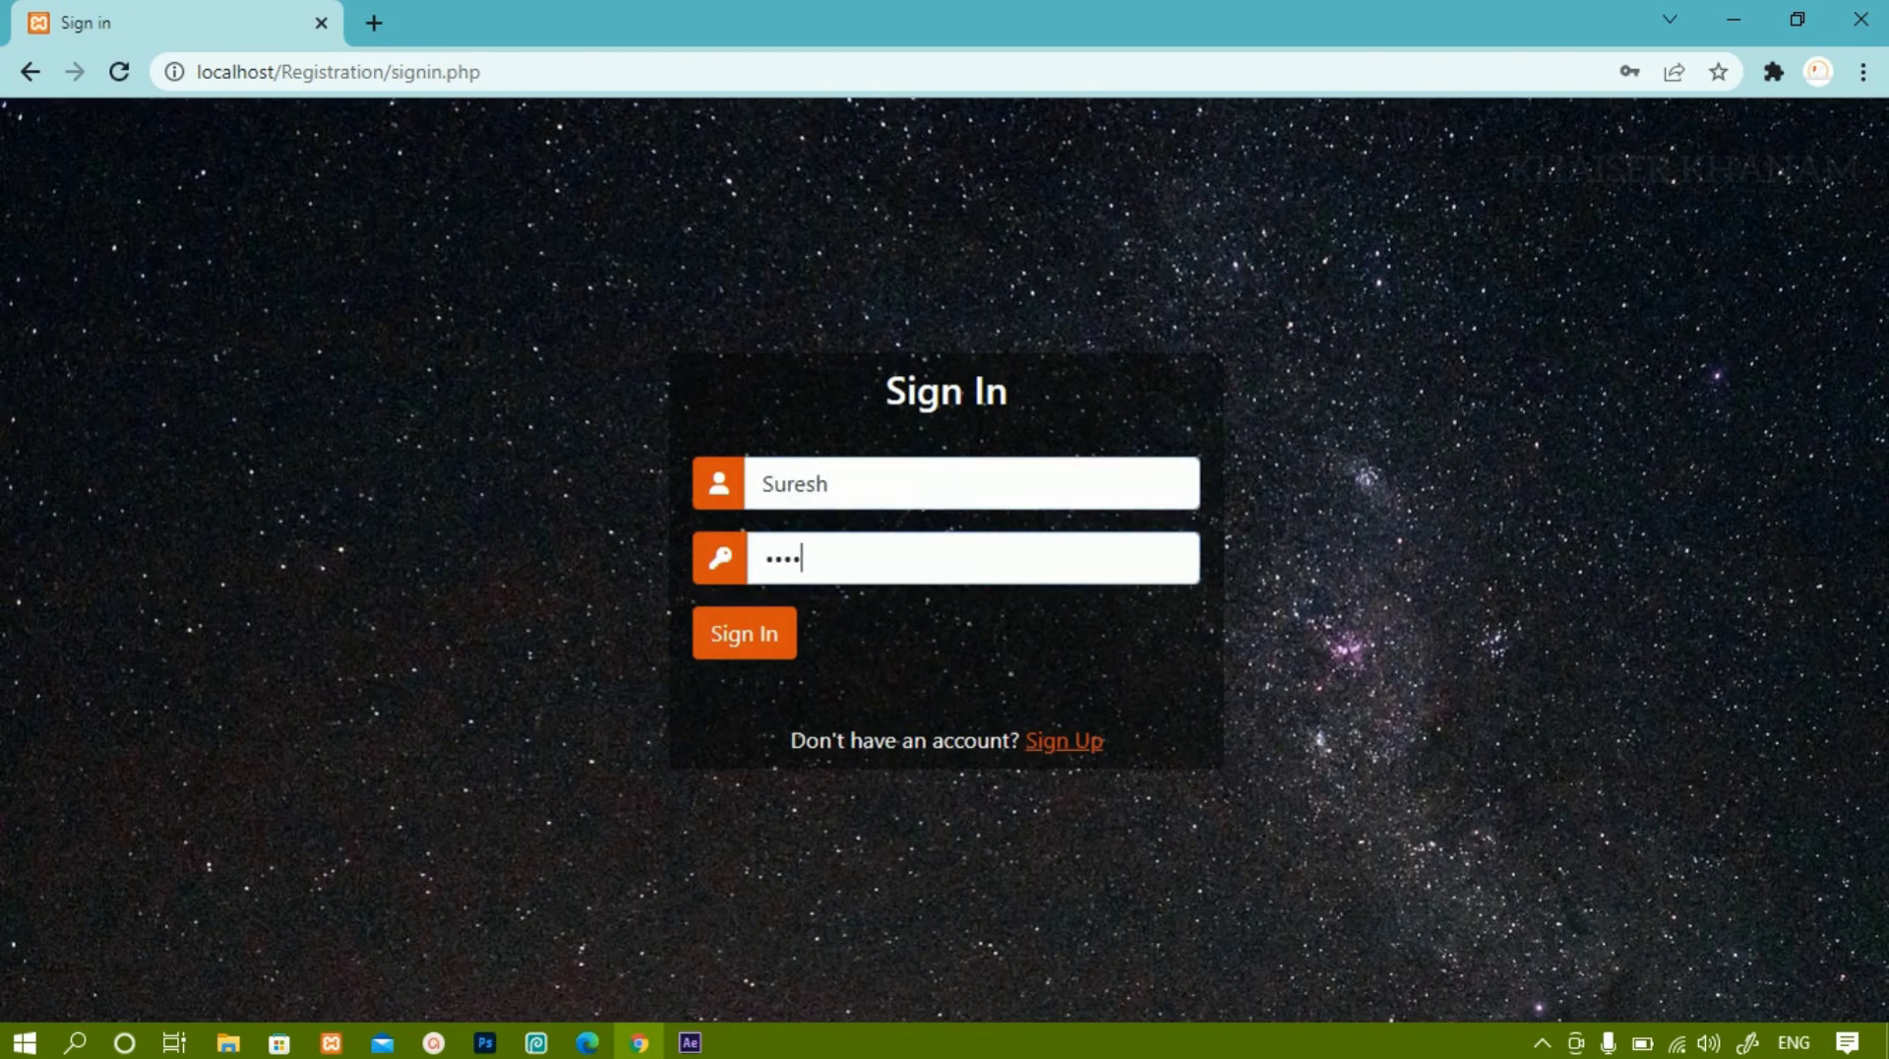
key("Return")
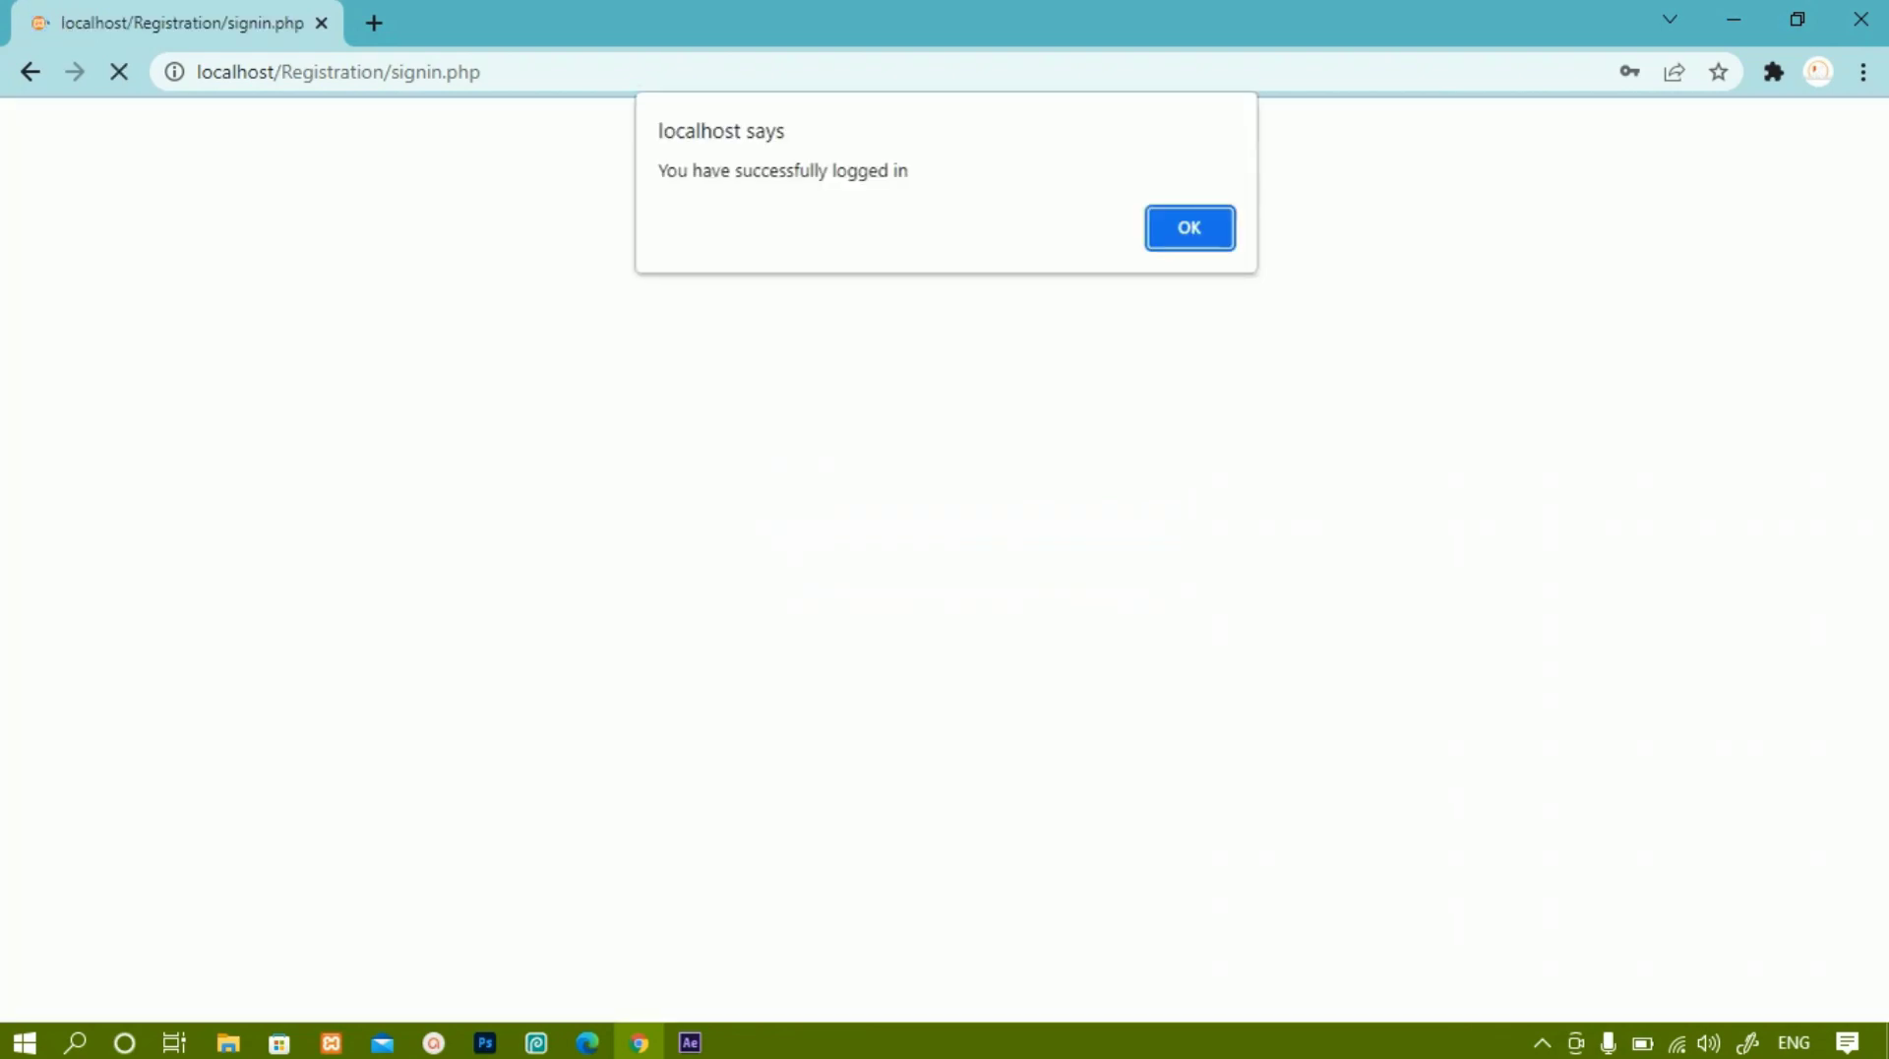
key("Return")
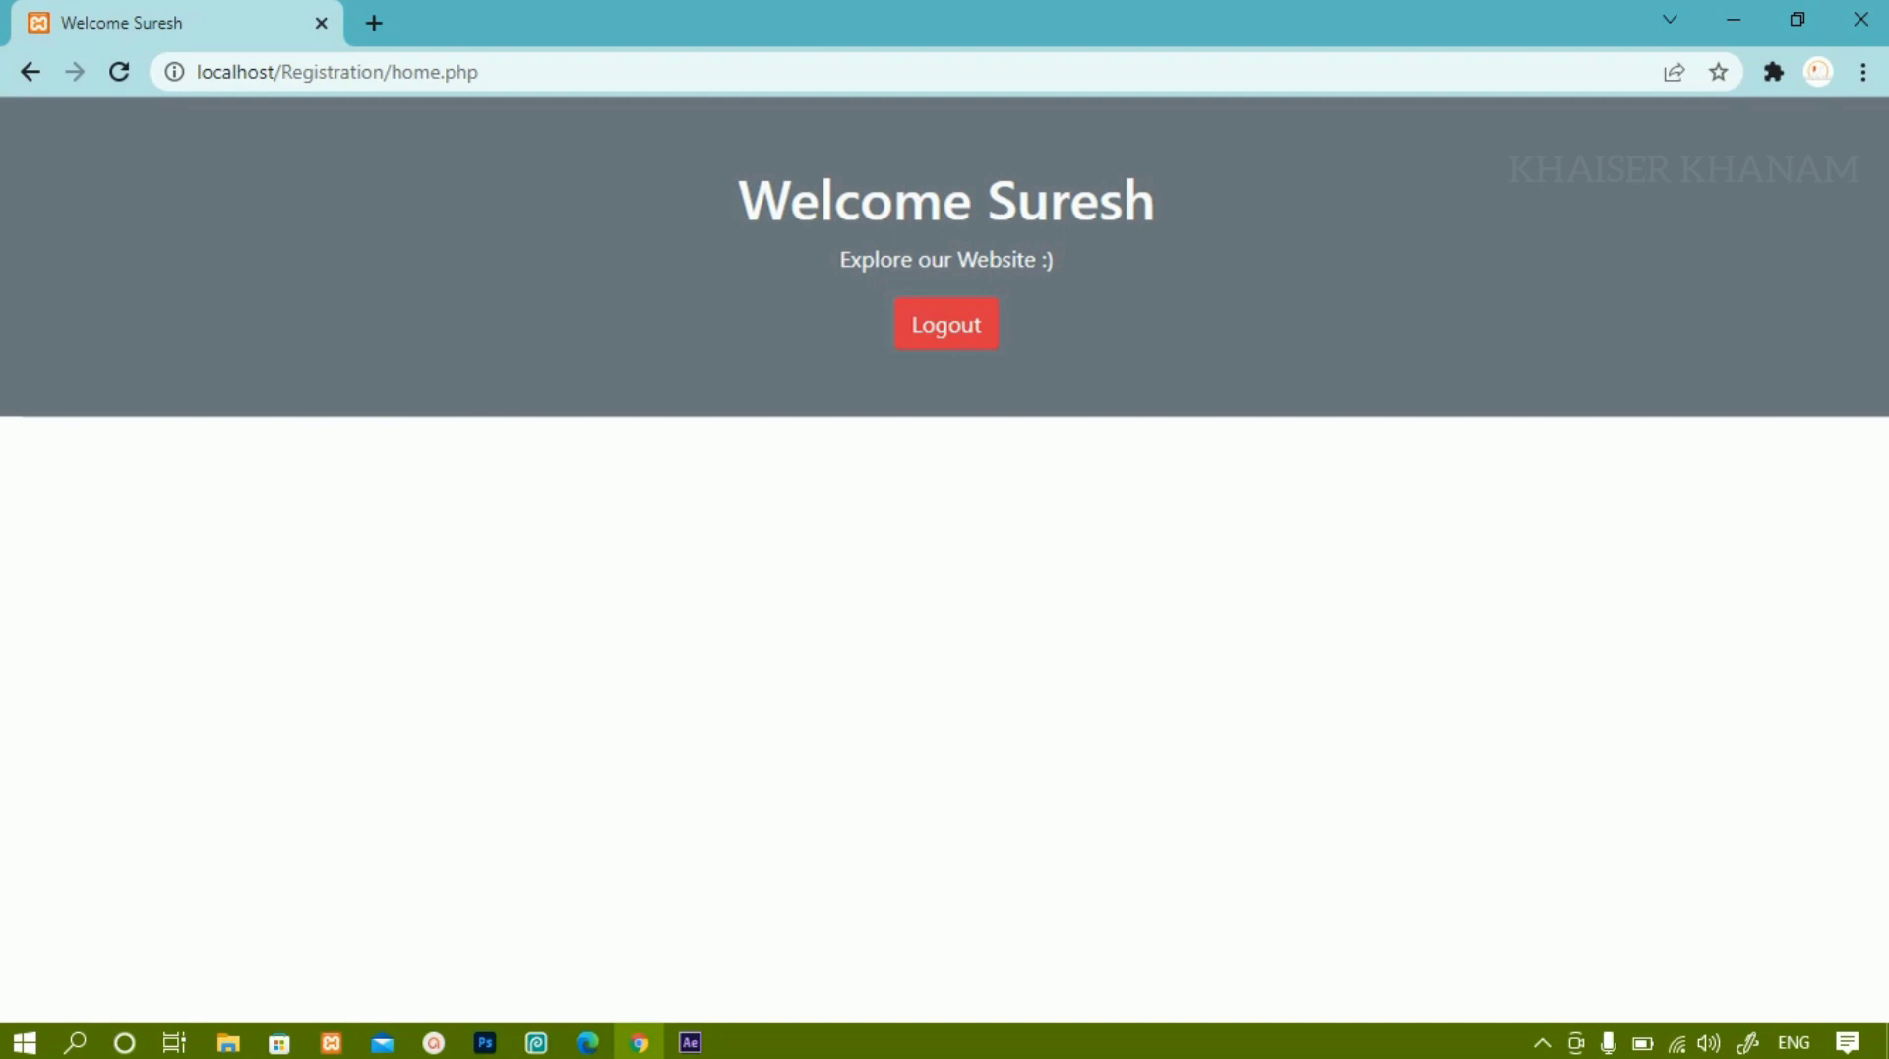
Go back to the sign-in page, return to the welcome page, and log out.
left_click(30, 72)
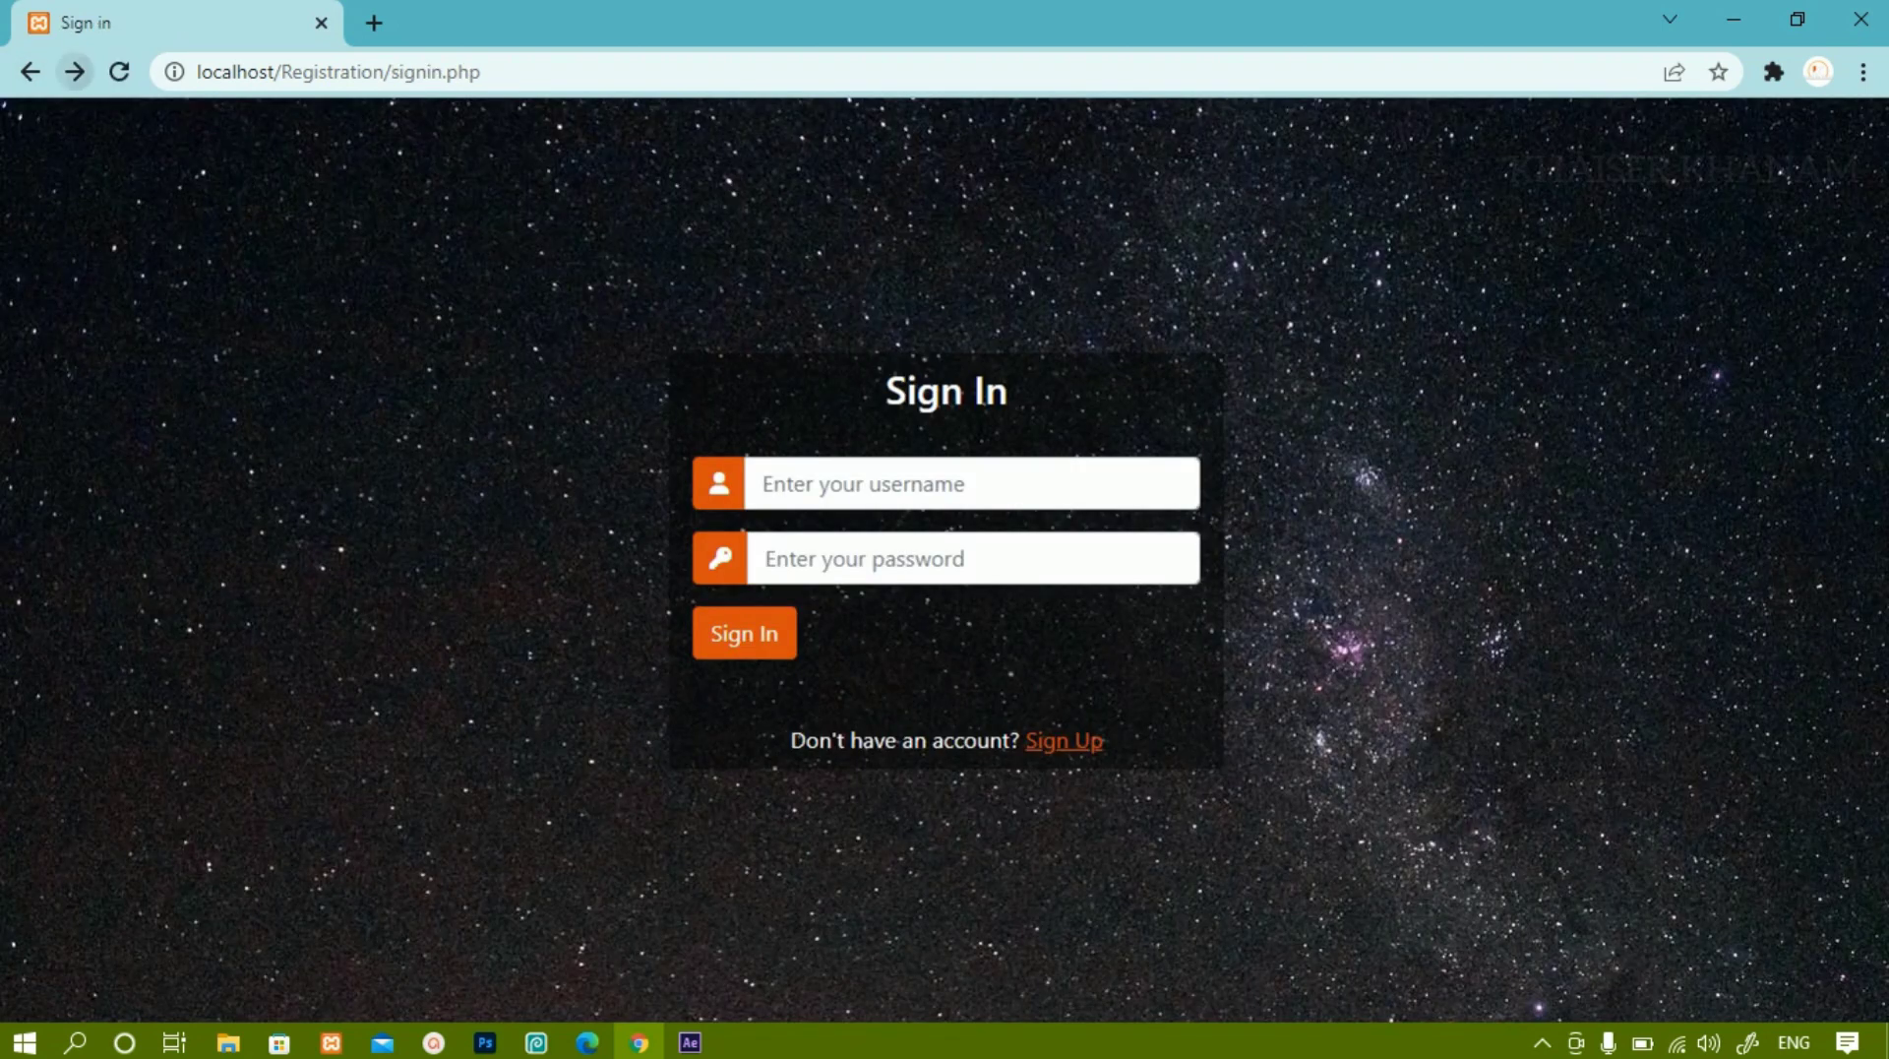
left_click(75, 72)
left_click(945, 321)
Sign in with the second account's username and password, then dismiss the success alert and Chrome's password popups.
left_click(764, 483)
type("Suresh")
key("Tab")
type("1234")
key("Return")
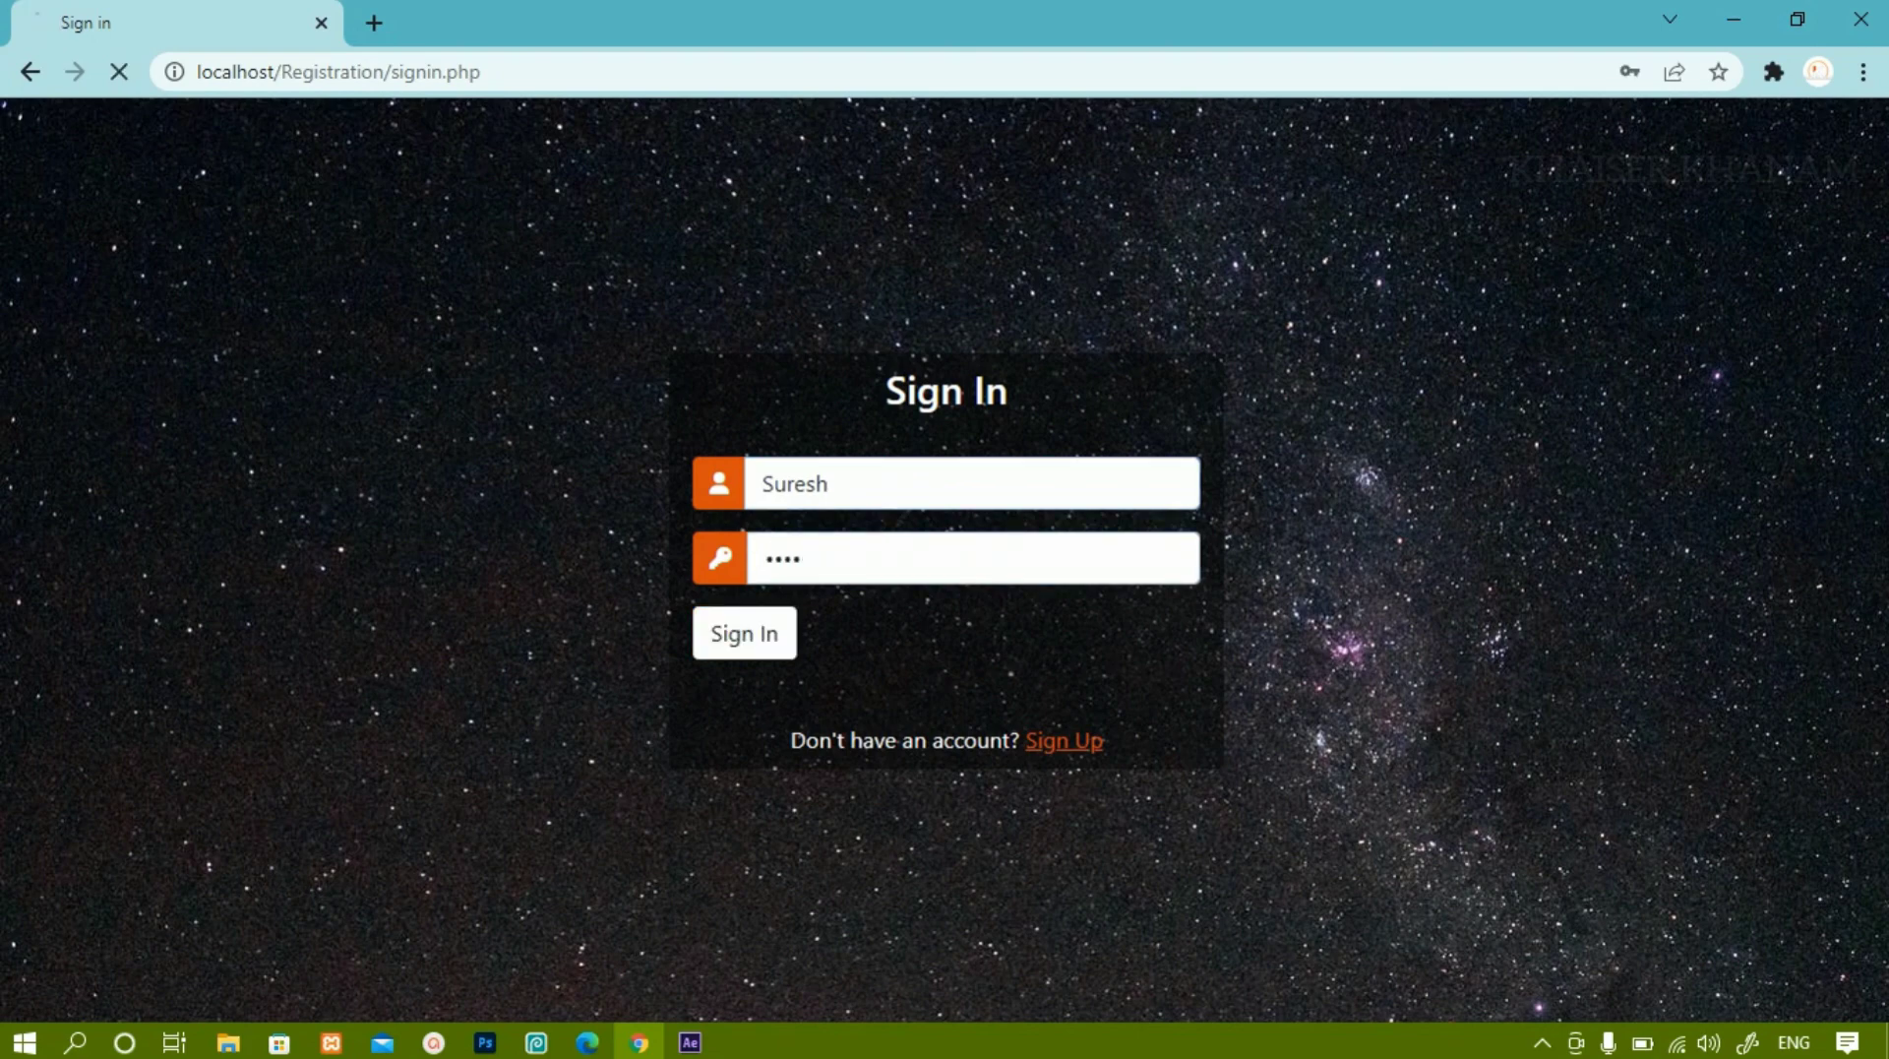
key("Return")
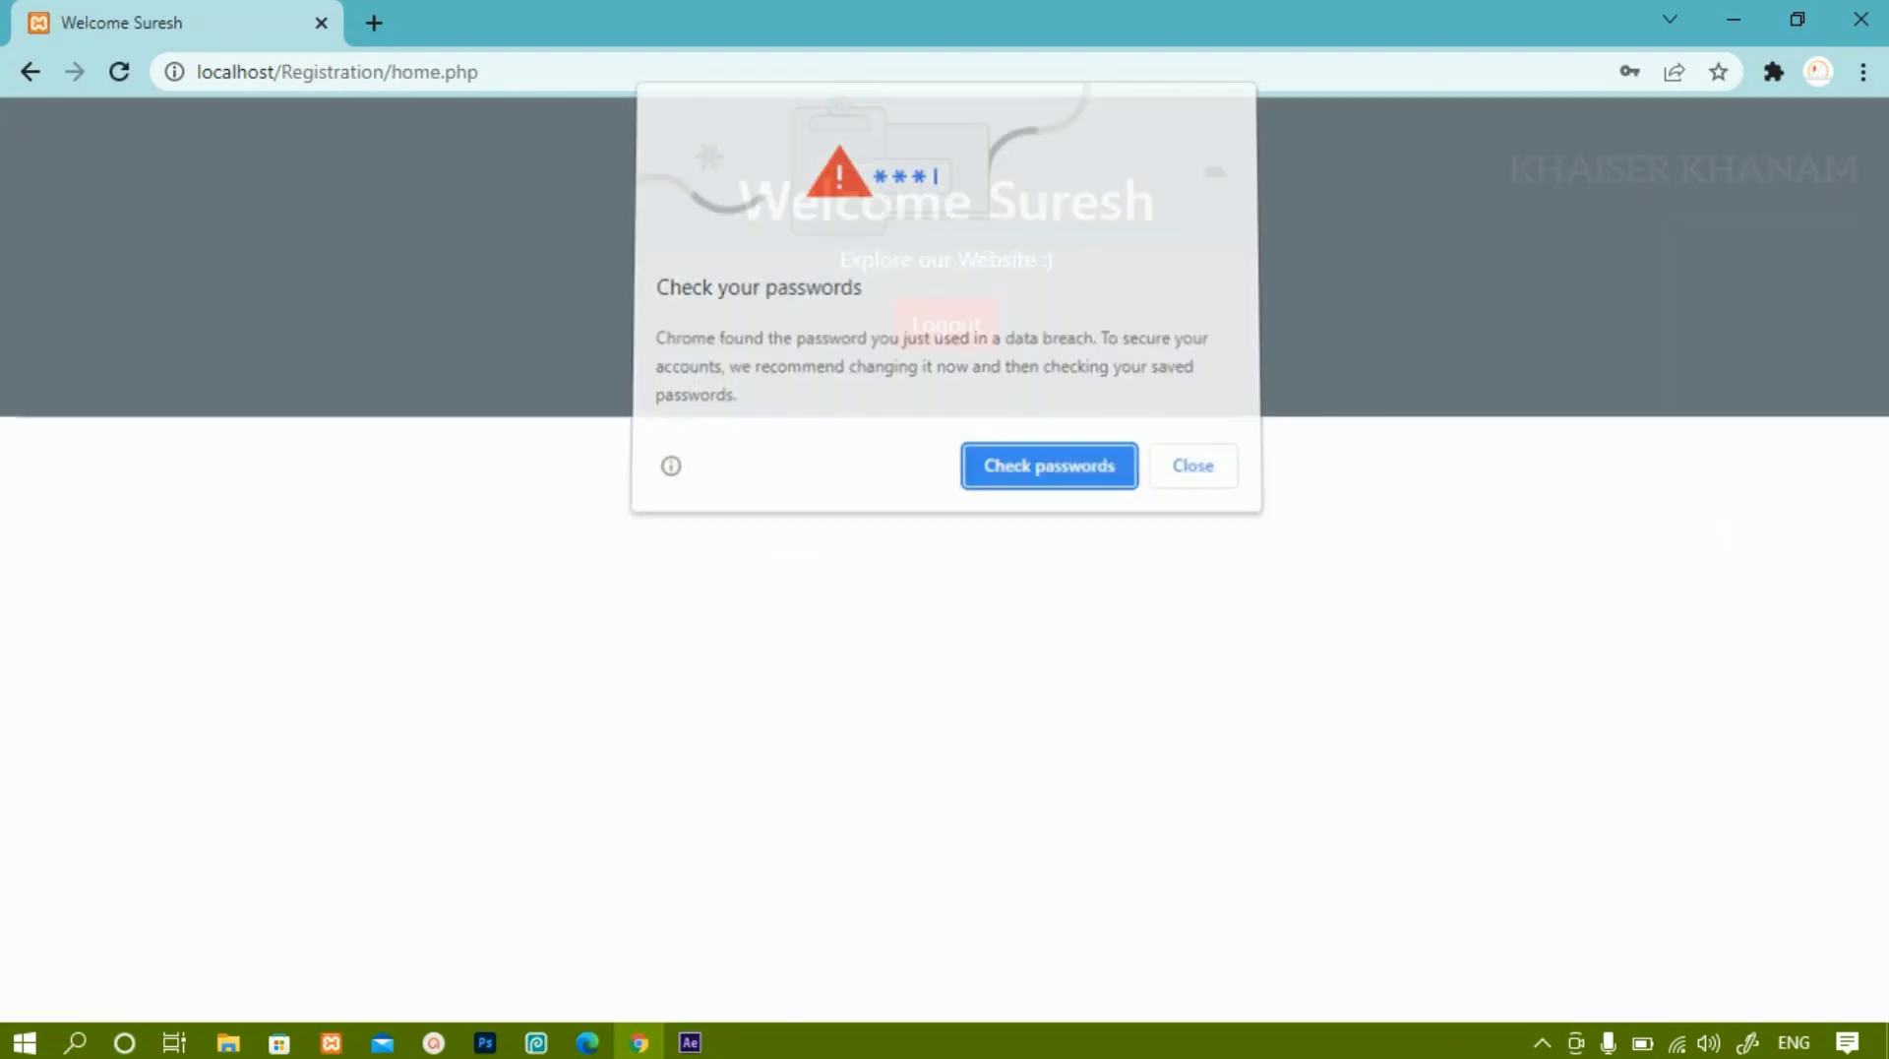
key("Escape")
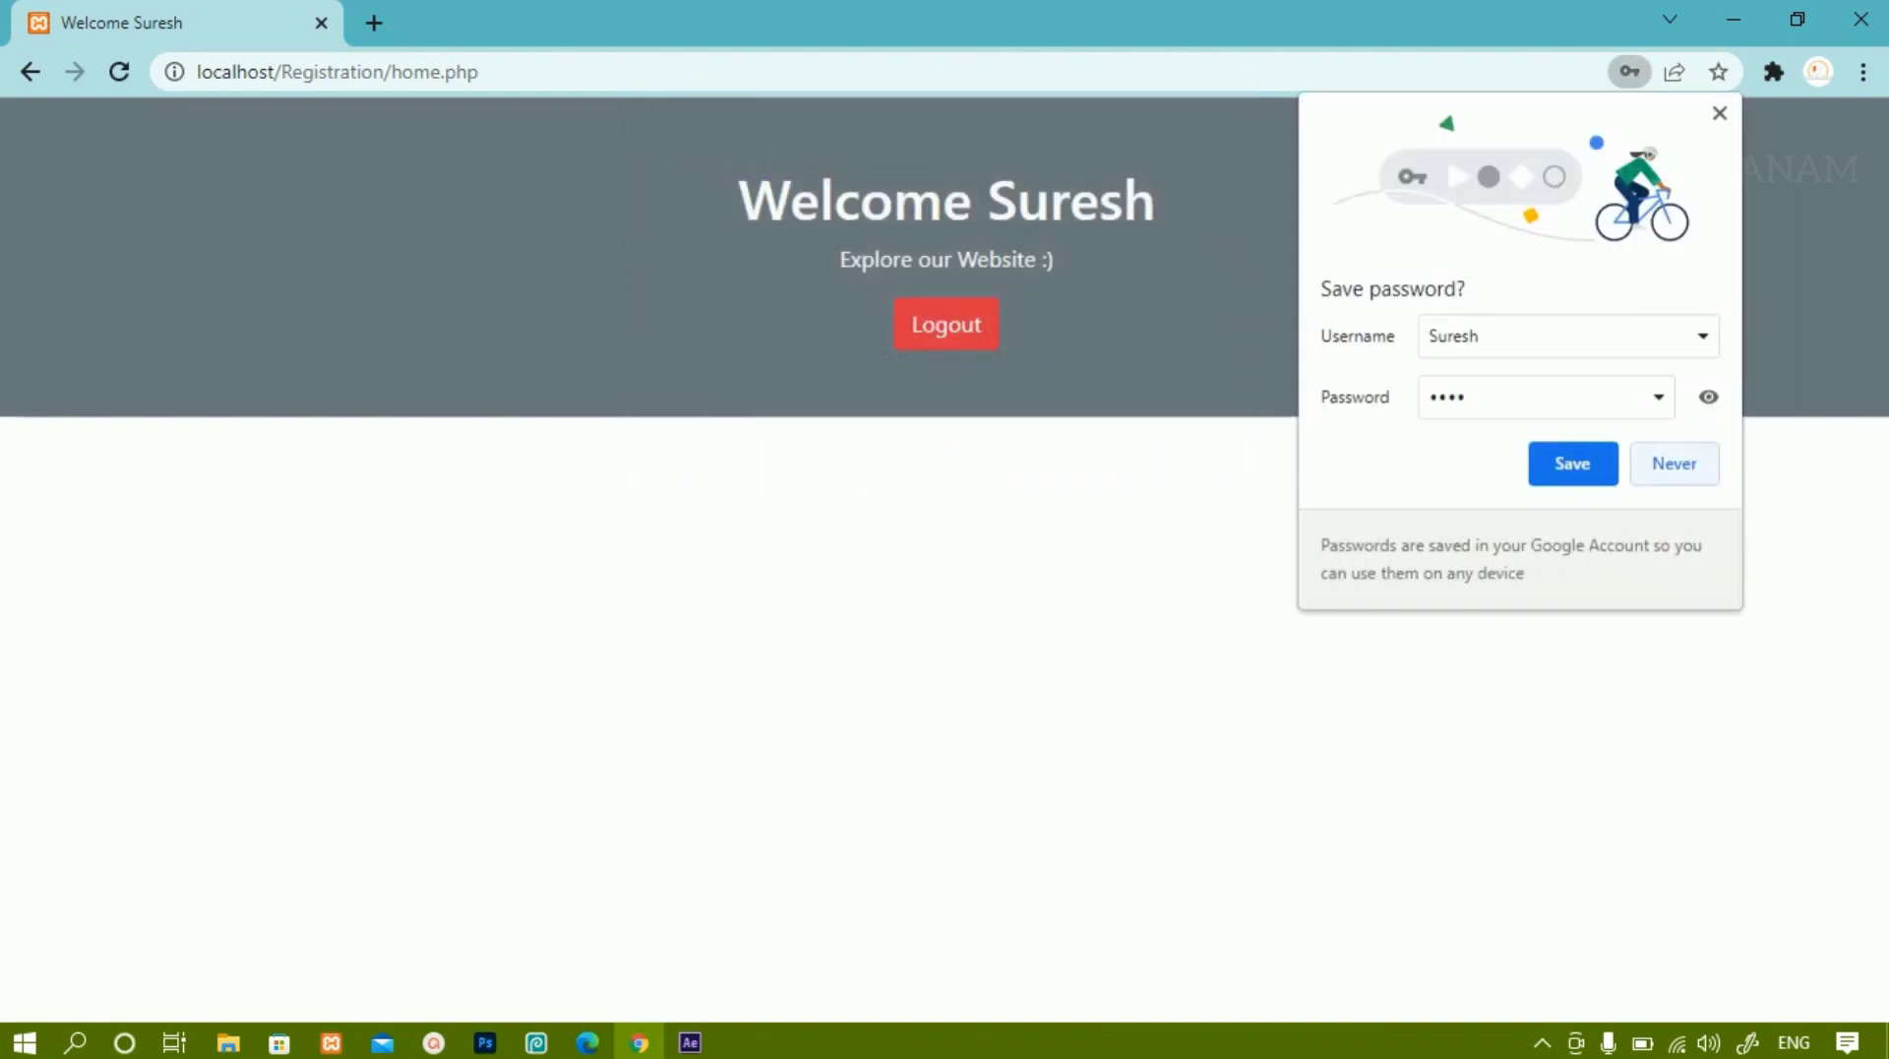
key("Escape")
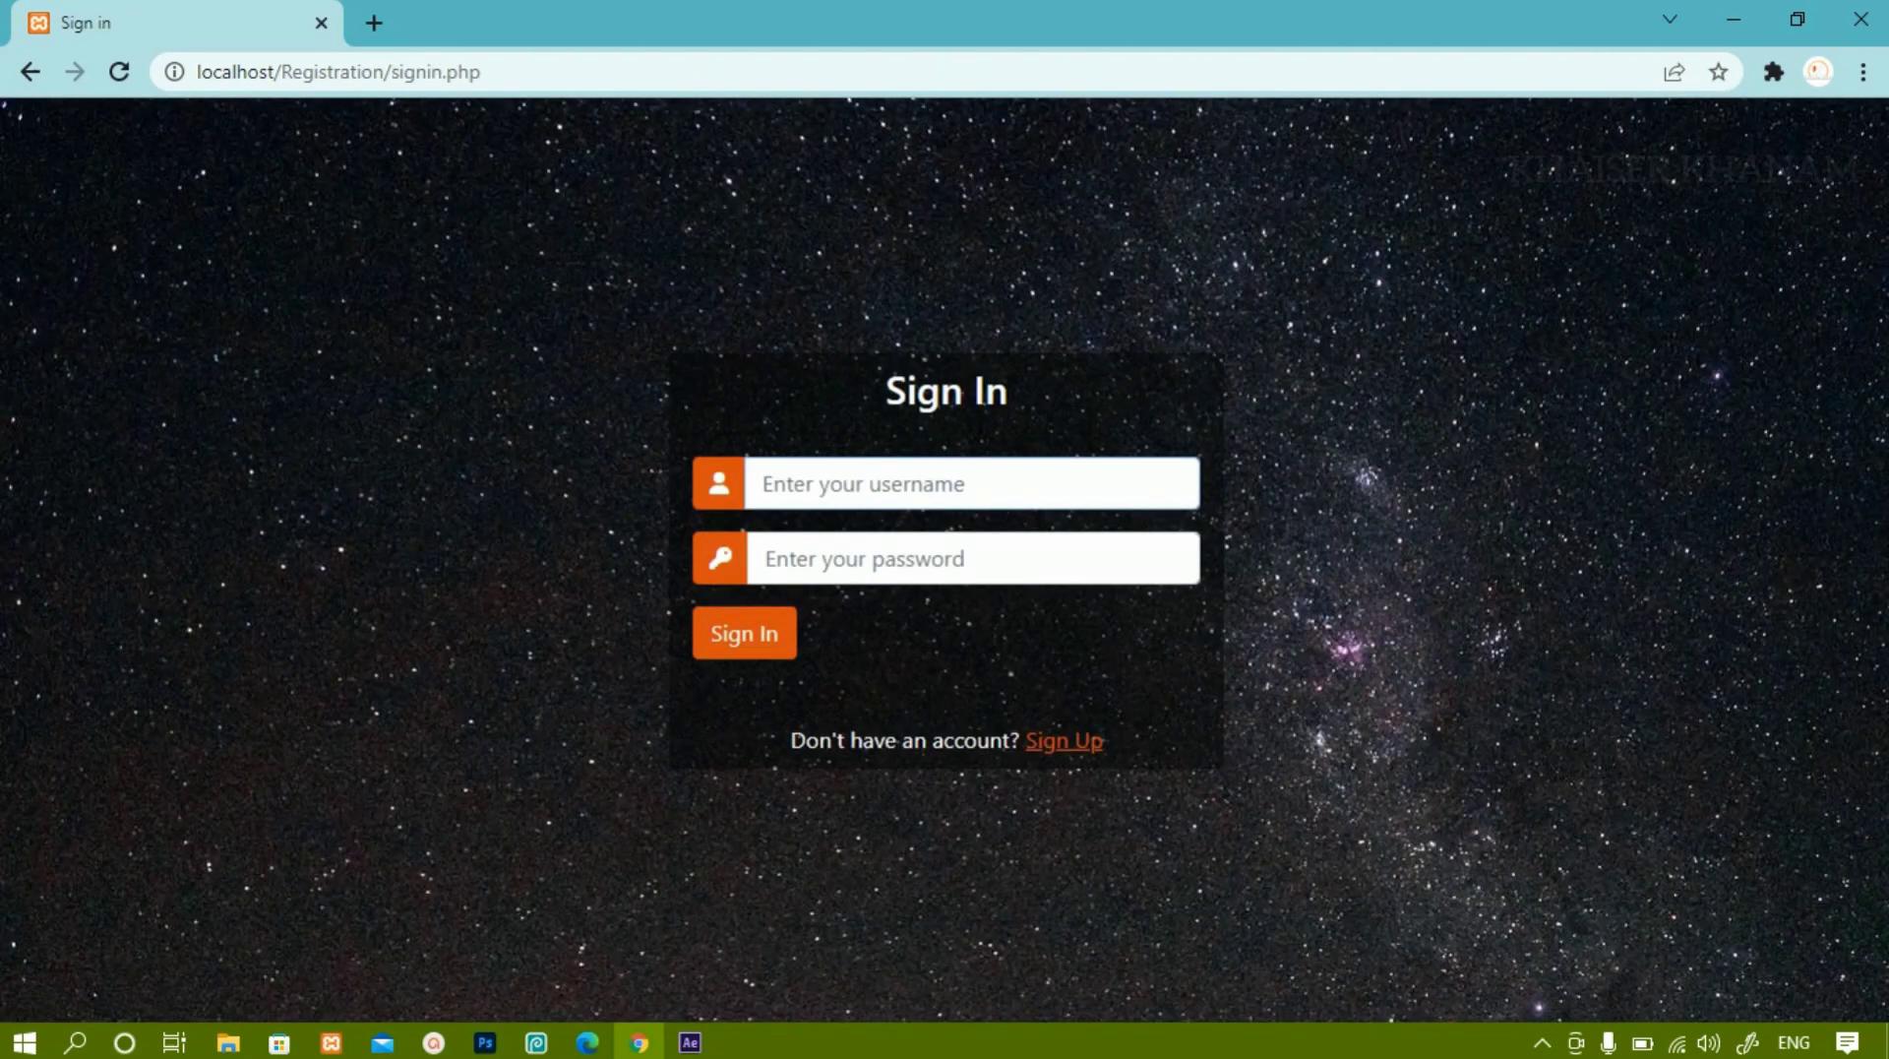